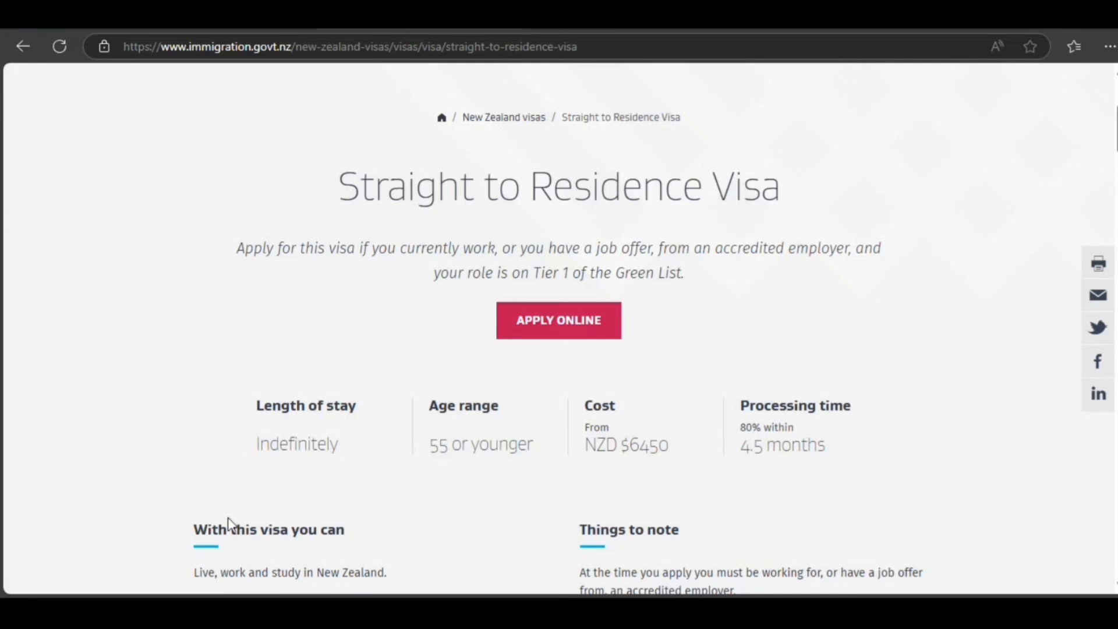
Highlight the accredited-employer job offer, Tier 1 Green List role and indefinite stay lines
{"action": "left_click_drag", "start_coordinate": [511, 249], "coordinate": [866, 244]}
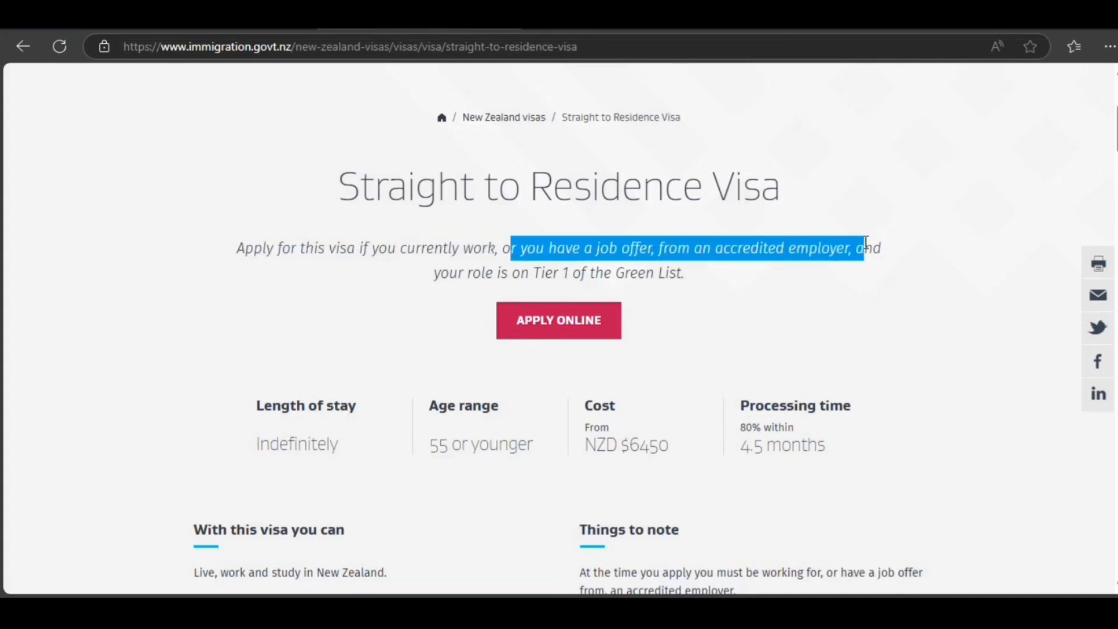
{"action": "left_click_drag", "start_coordinate": [459, 273], "coordinate": [670, 273]}
{"action": "scroll", "coordinate": [604, 341], "scroll_direction": "down", "scroll_amount": 3}
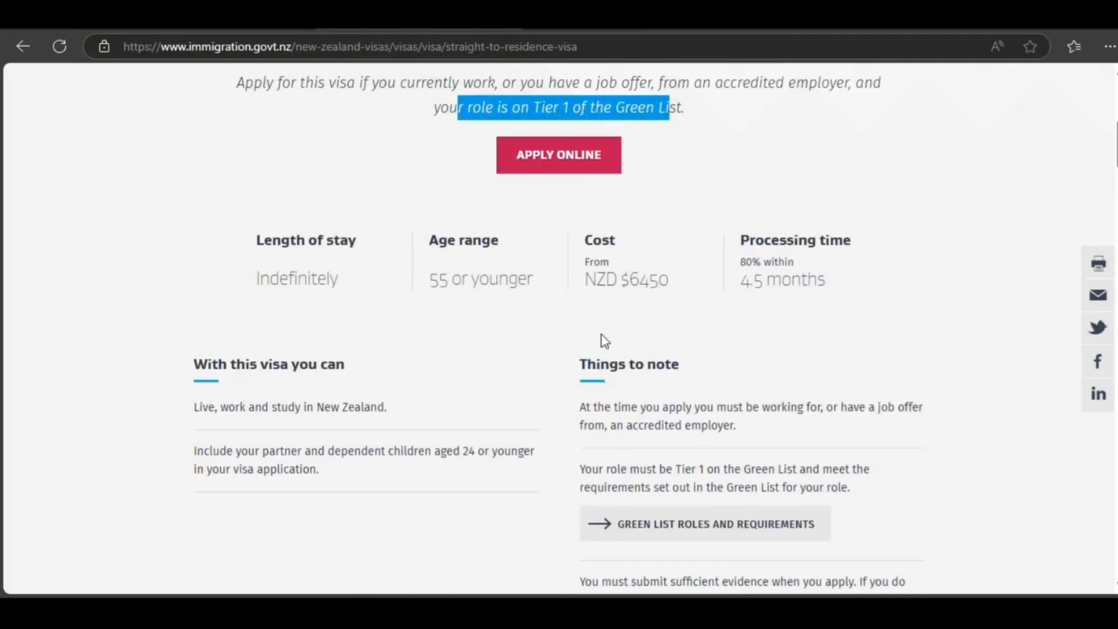
{"action": "left_click_drag", "start_coordinate": [342, 284], "coordinate": [258, 282]}
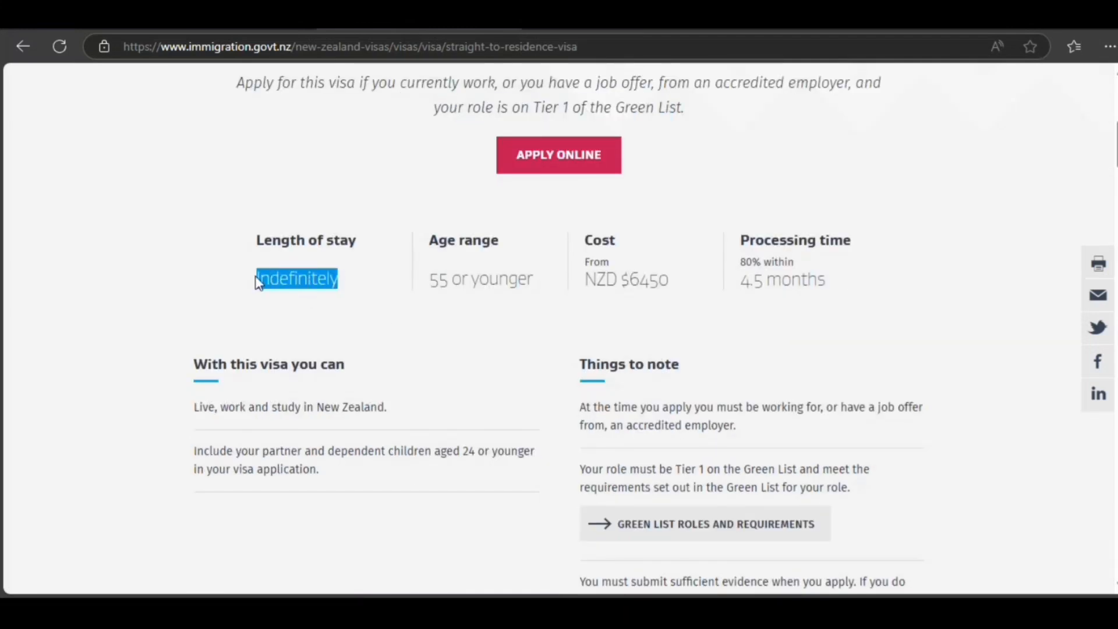
{"action": "left_click", "coordinate": [330, 318]}
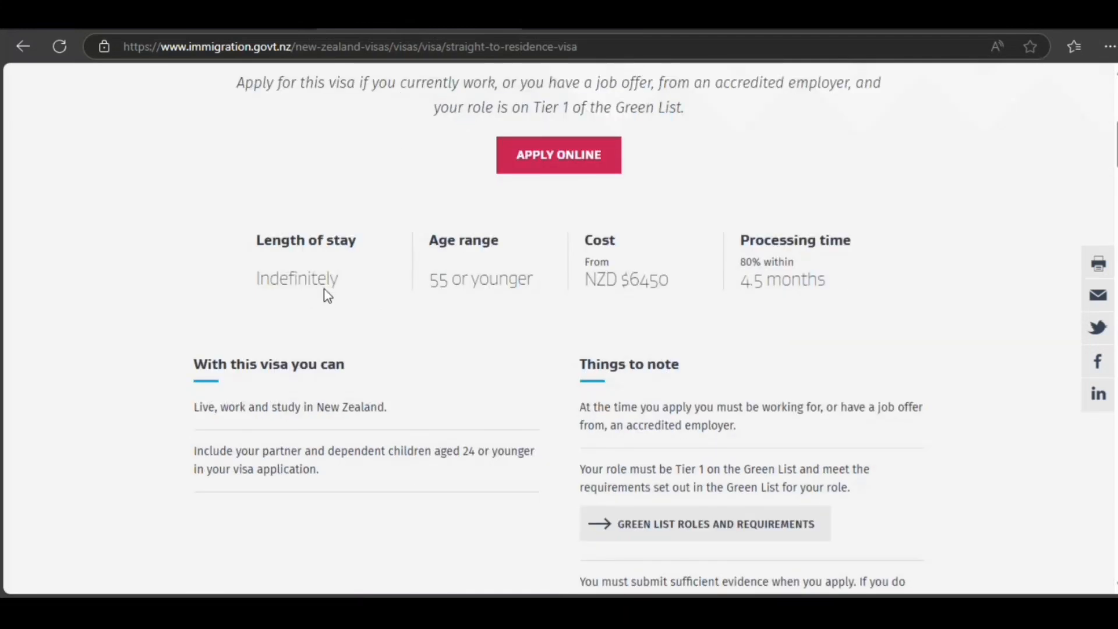
Highlight the 55-or-younger age limit, 4.5-month processing time, and live/work/study and family benefits
{"action": "left_click_drag", "start_coordinate": [437, 278], "coordinate": [693, 279]}
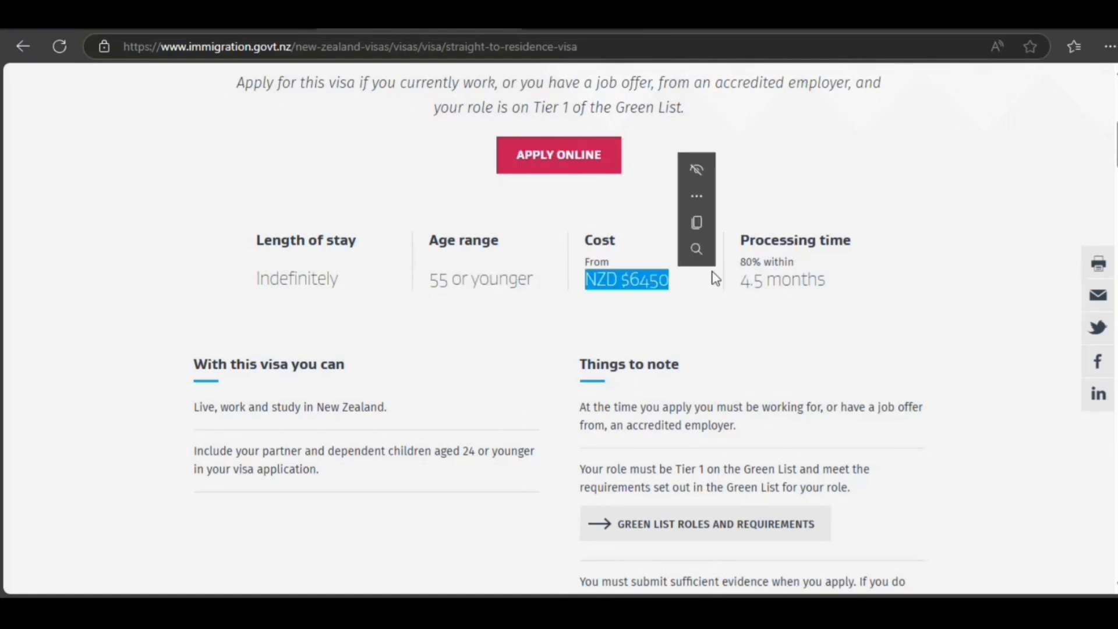
{"action": "left_click", "coordinate": [774, 287]}
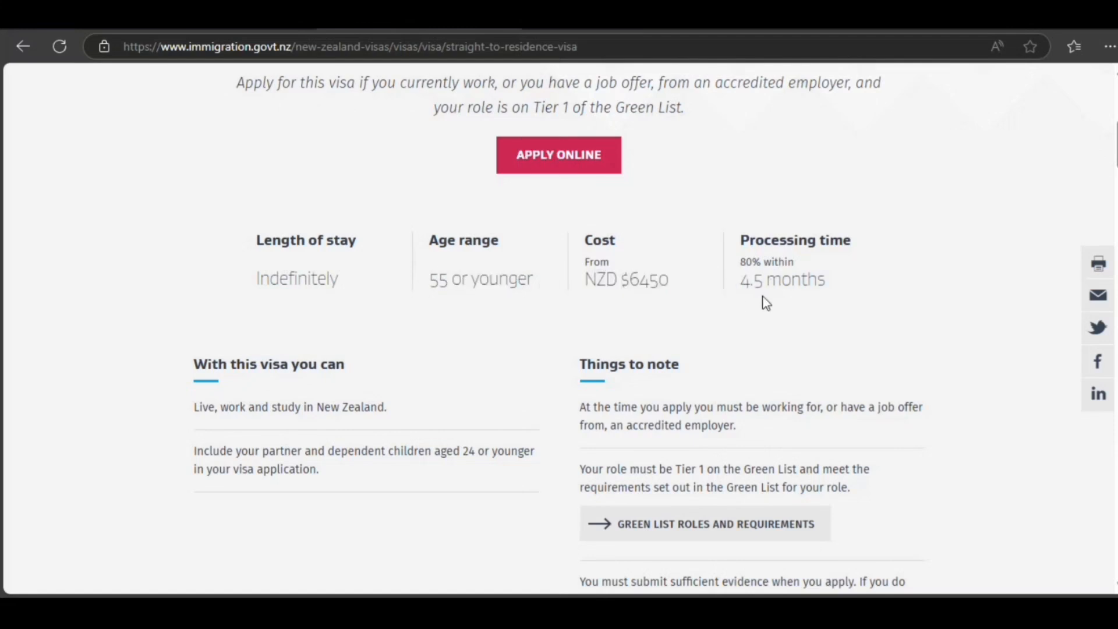
{"action": "left_click_drag", "start_coordinate": [768, 280], "coordinate": [738, 301]}
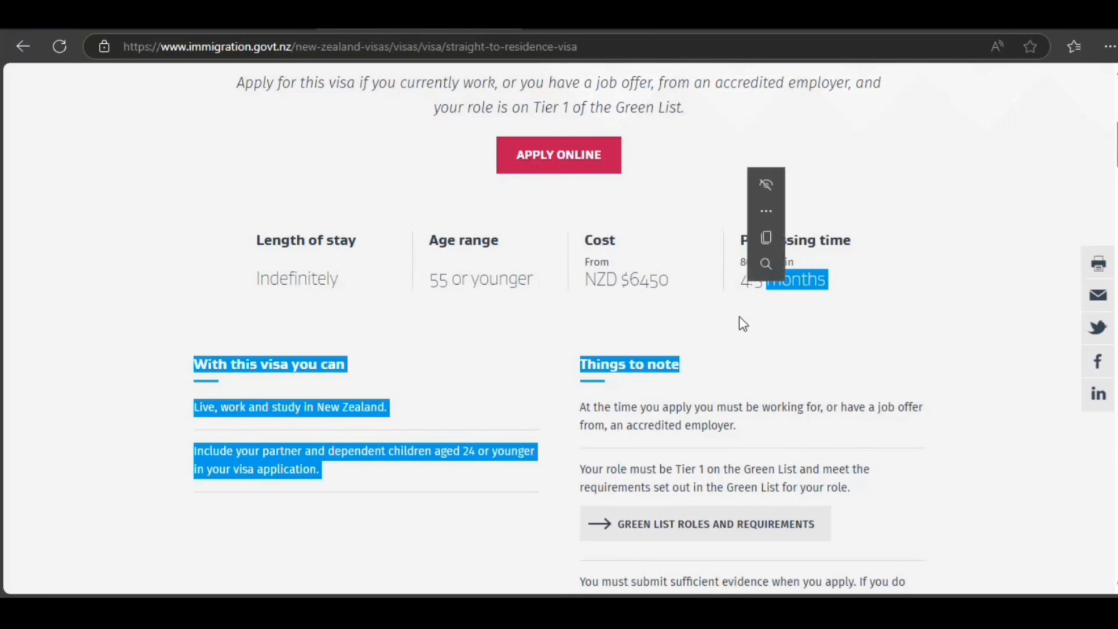
{"action": "left_click", "coordinate": [741, 322]}
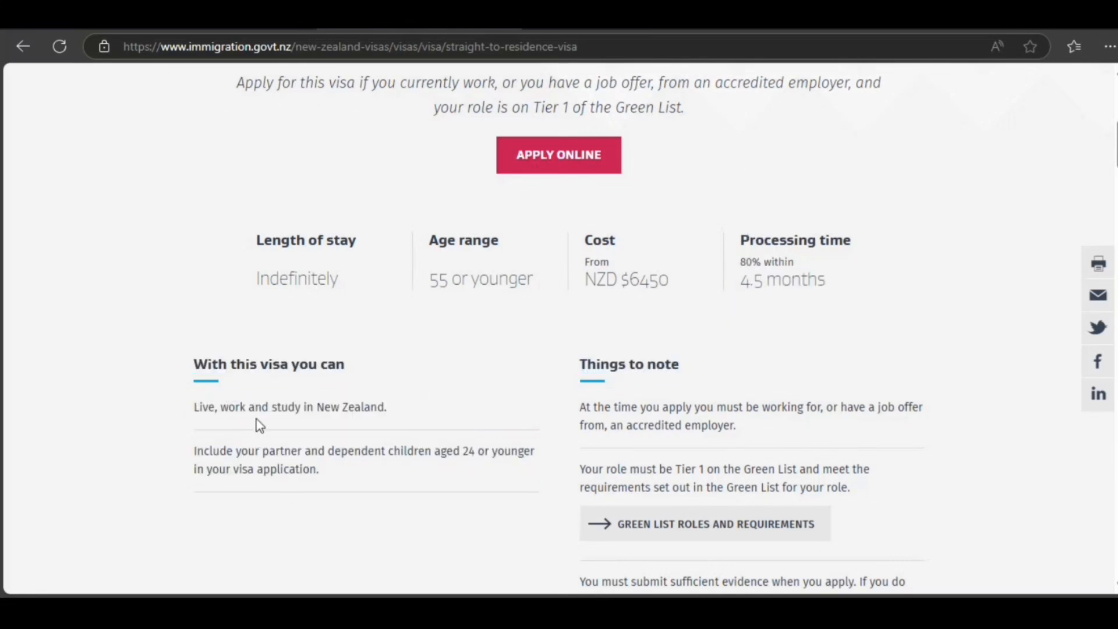
{"action": "left_click_drag", "start_coordinate": [239, 407], "coordinate": [387, 406]}
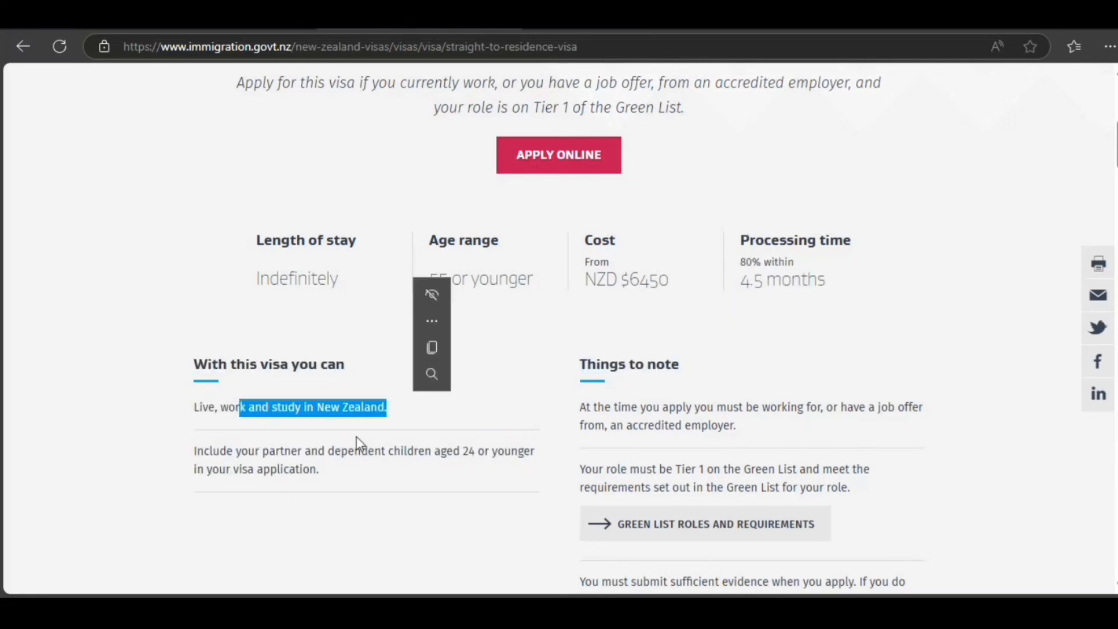
{"action": "left_click_drag", "start_coordinate": [226, 452], "coordinate": [531, 449]}
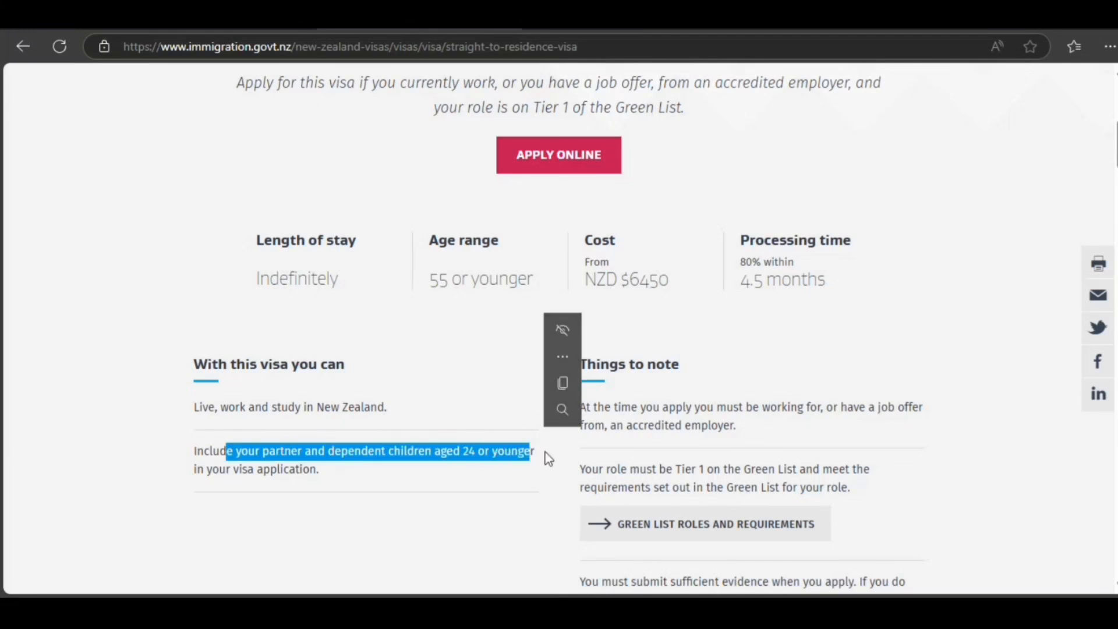
{"action": "scroll", "coordinate": [789, 467], "scroll_direction": "down", "scroll_amount": 3}
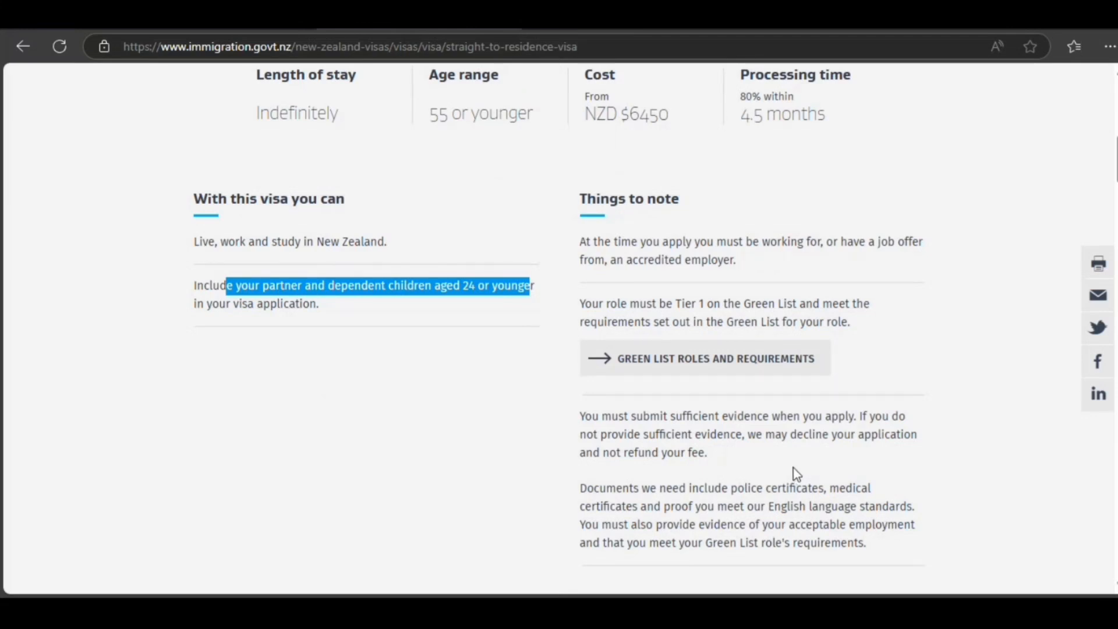
{"action": "scroll", "coordinate": [738, 466], "scroll_direction": "down", "scroll_amount": 6}
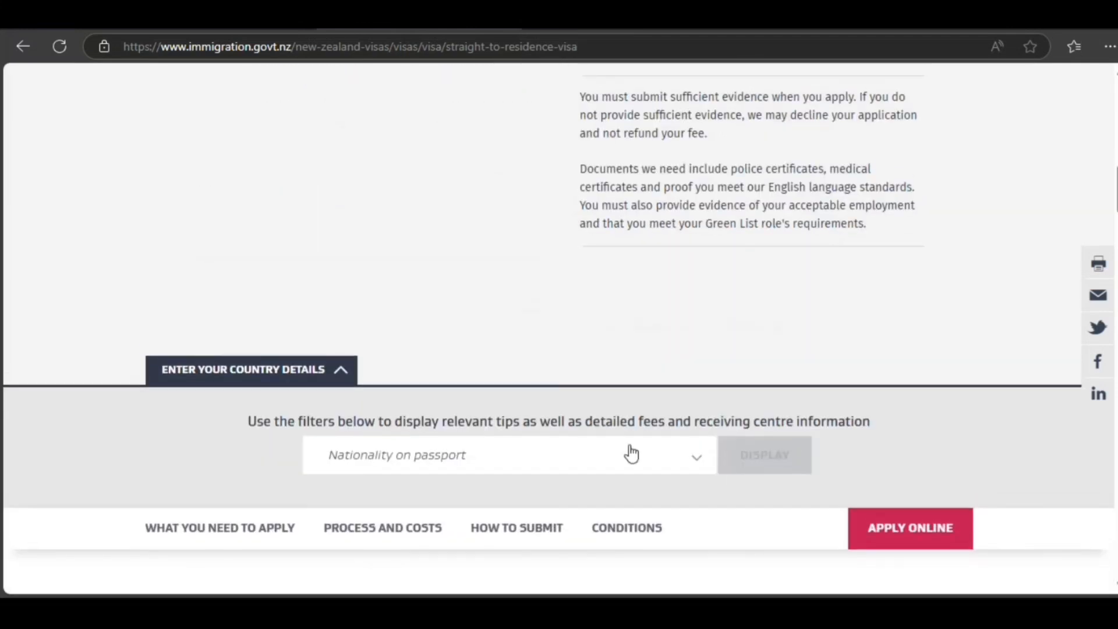
{"action": "scroll", "coordinate": [631, 453], "scroll_direction": "up", "scroll_amount": 6}
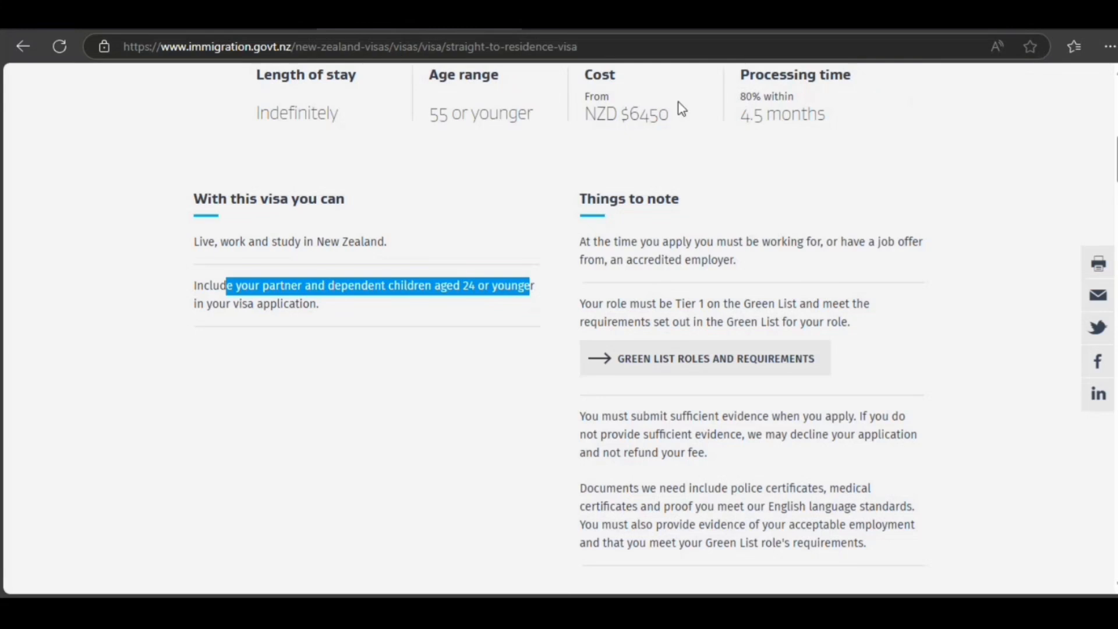
{"action": "left_click", "coordinate": [612, 367]}
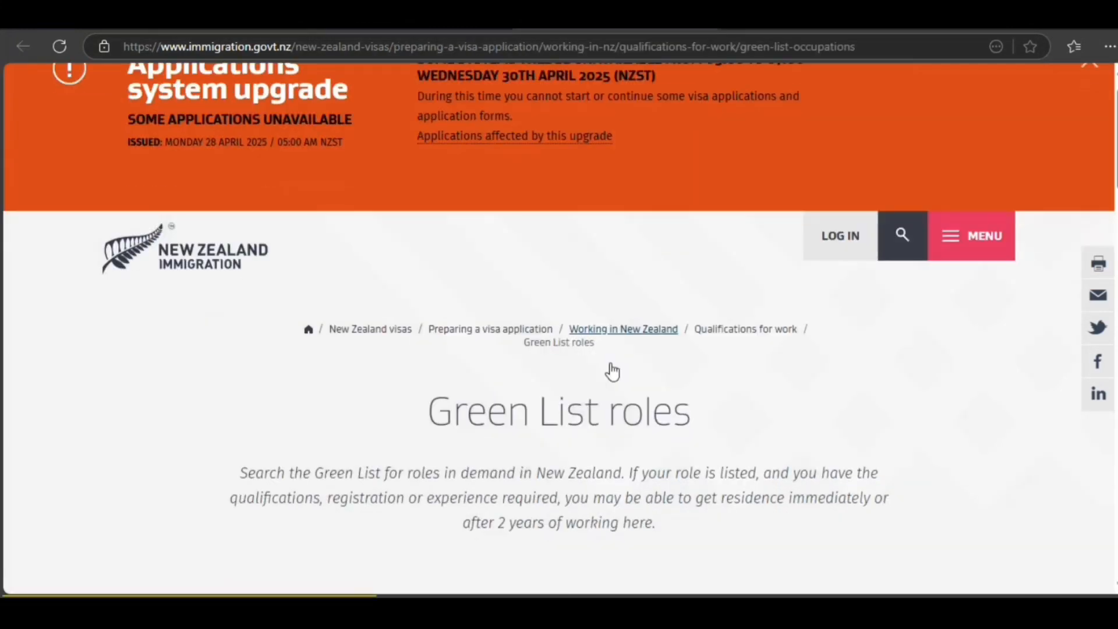
{"action": "scroll", "coordinate": [611, 369], "scroll_direction": "down", "scroll_amount": 12}
{"action": "scroll", "coordinate": [595, 361], "scroll_direction": "down", "scroll_amount": 4}
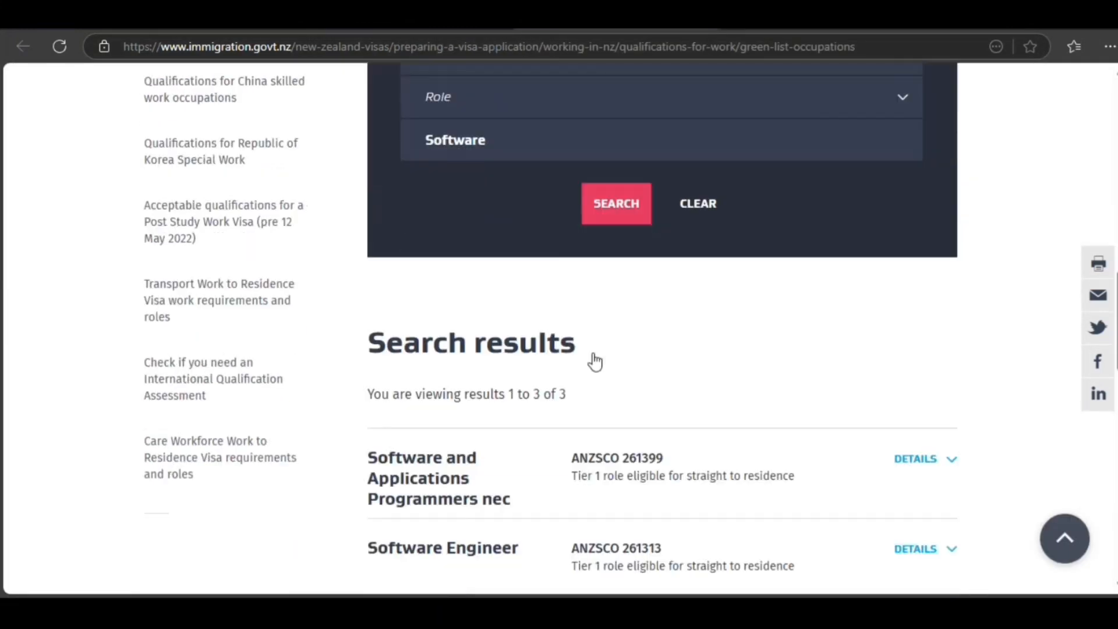
{"action": "scroll", "coordinate": [594, 359], "scroll_direction": "up", "scroll_amount": 3}
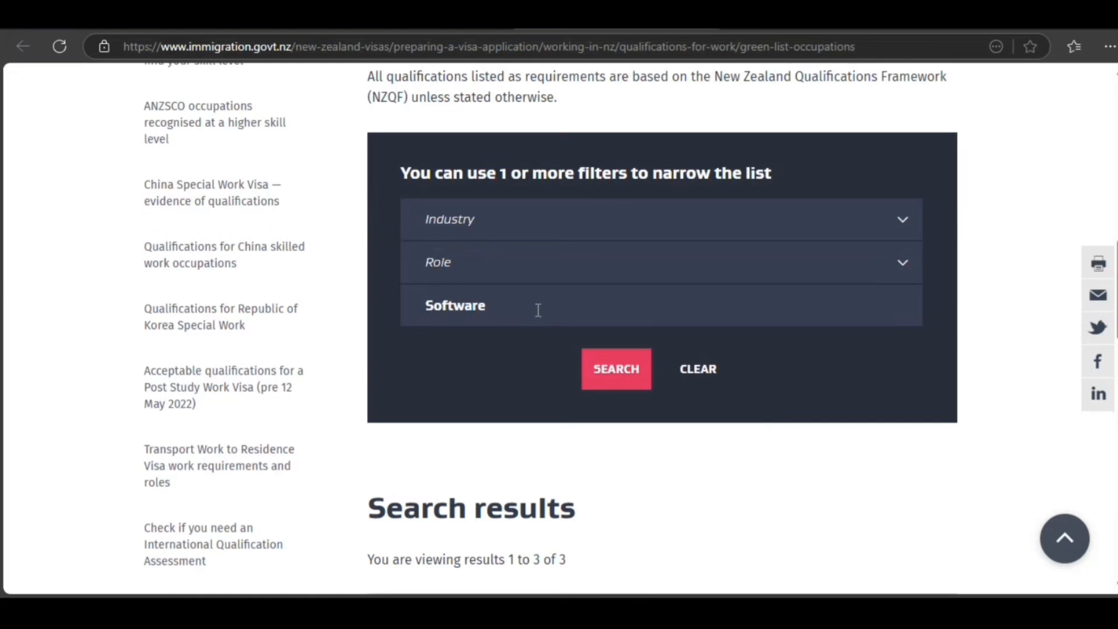
{"action": "scroll", "coordinate": [498, 424], "scroll_direction": "down", "scroll_amount": 6}
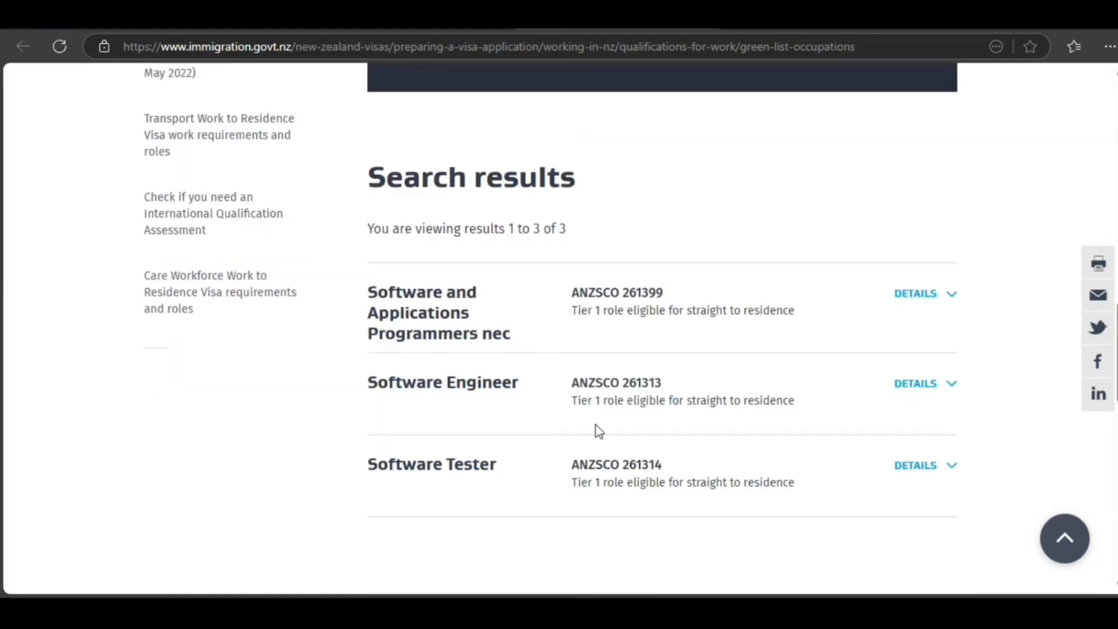
{"action": "scroll", "coordinate": [699, 420], "scroll_direction": "down", "scroll_amount": 1}
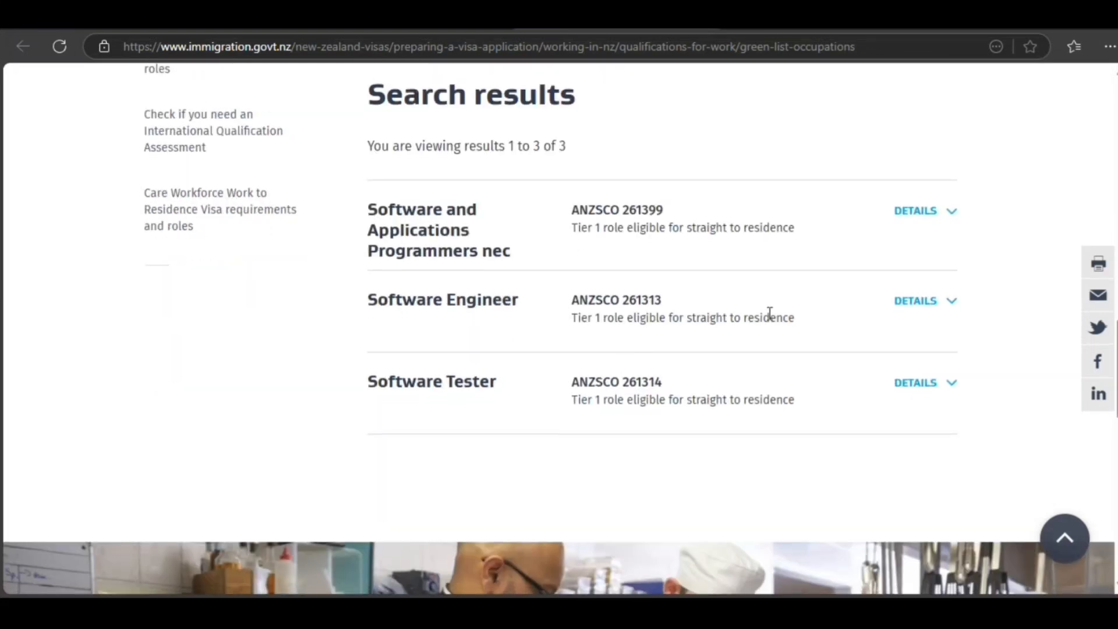
{"action": "scroll", "coordinate": [754, 361], "scroll_direction": "up", "scroll_amount": 14}
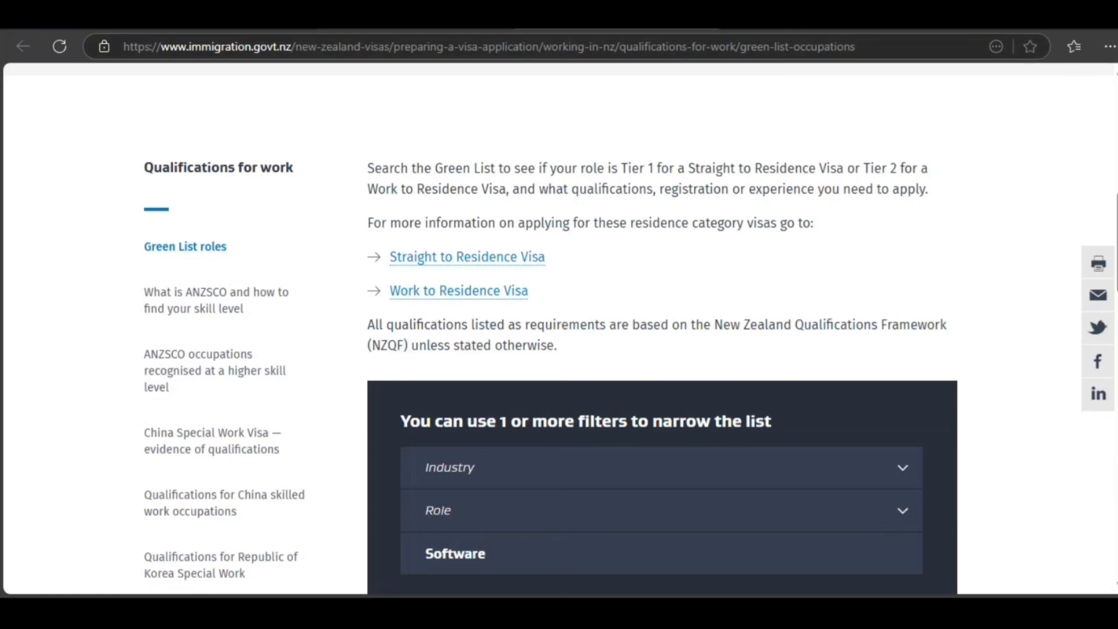
{"action": "left_click", "coordinate": [467, 257]}
{"action": "left_click", "coordinate": [489, 385]}
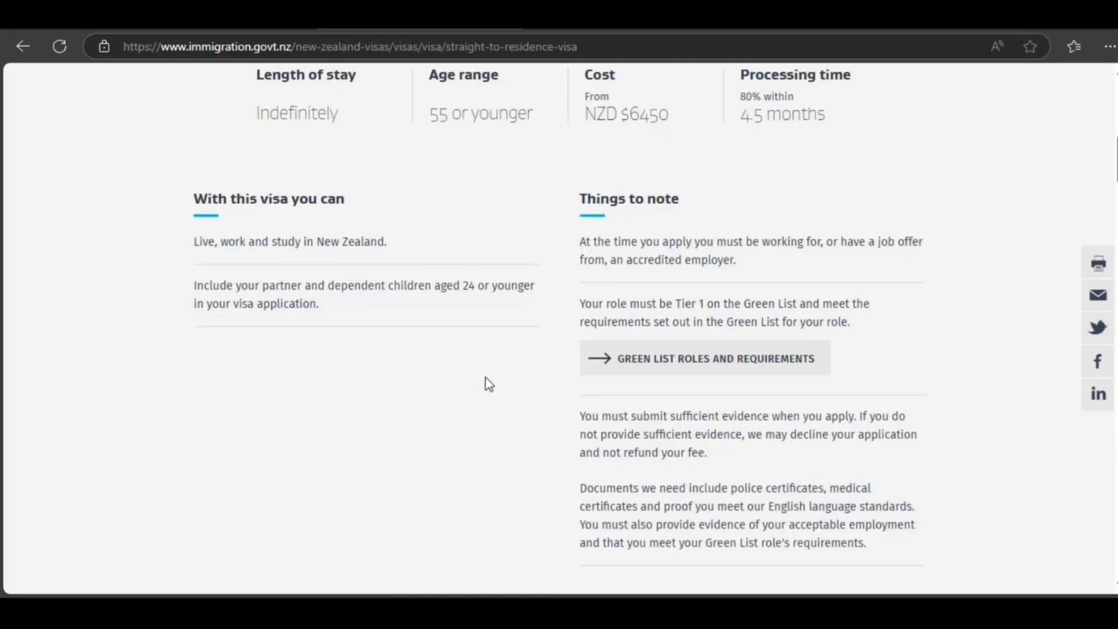
{"action": "scroll", "coordinate": [462, 367], "scroll_direction": "up", "scroll_amount": 7}
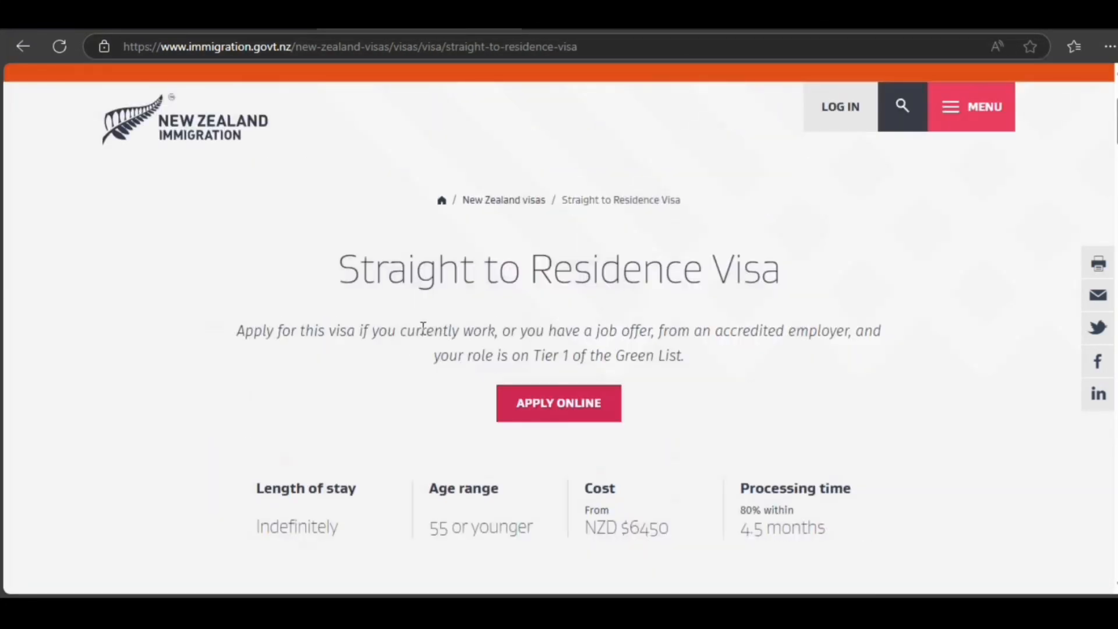
{"action": "scroll", "coordinate": [376, 427], "scroll_direction": "down", "scroll_amount": 7}
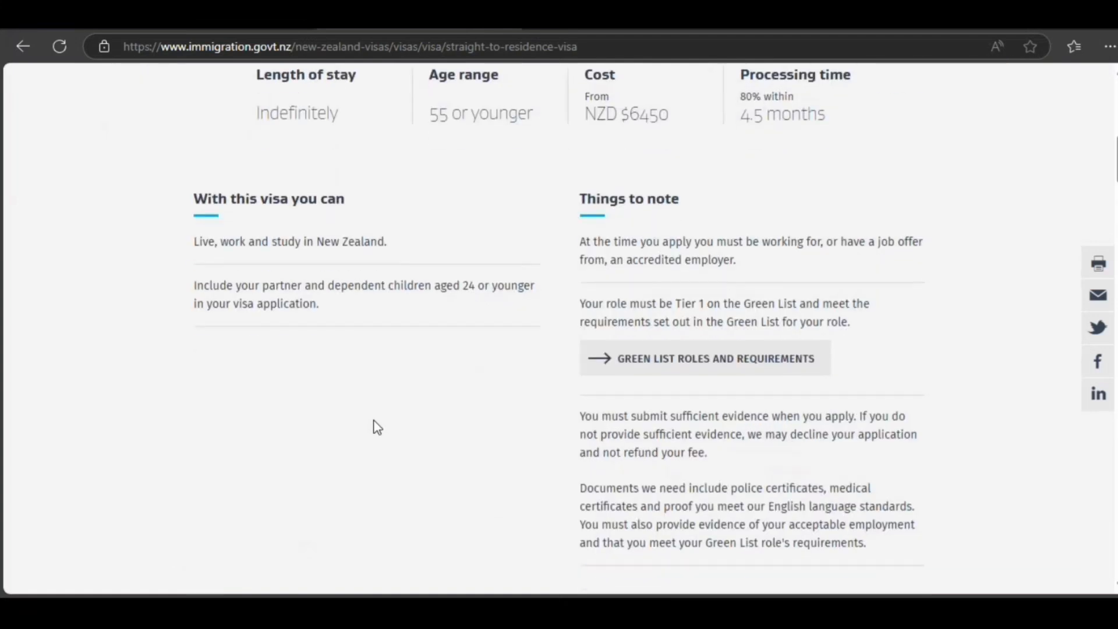
{"action": "scroll", "coordinate": [377, 427], "scroll_direction": "down", "scroll_amount": 1}
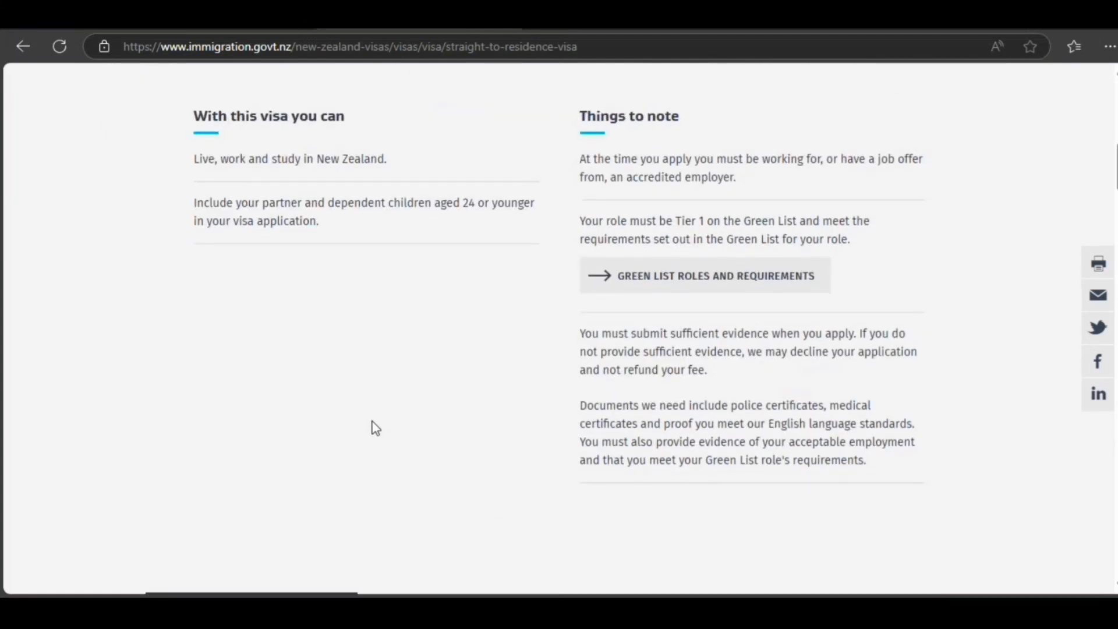
{"action": "scroll", "coordinate": [375, 427], "scroll_direction": "down", "scroll_amount": 1}
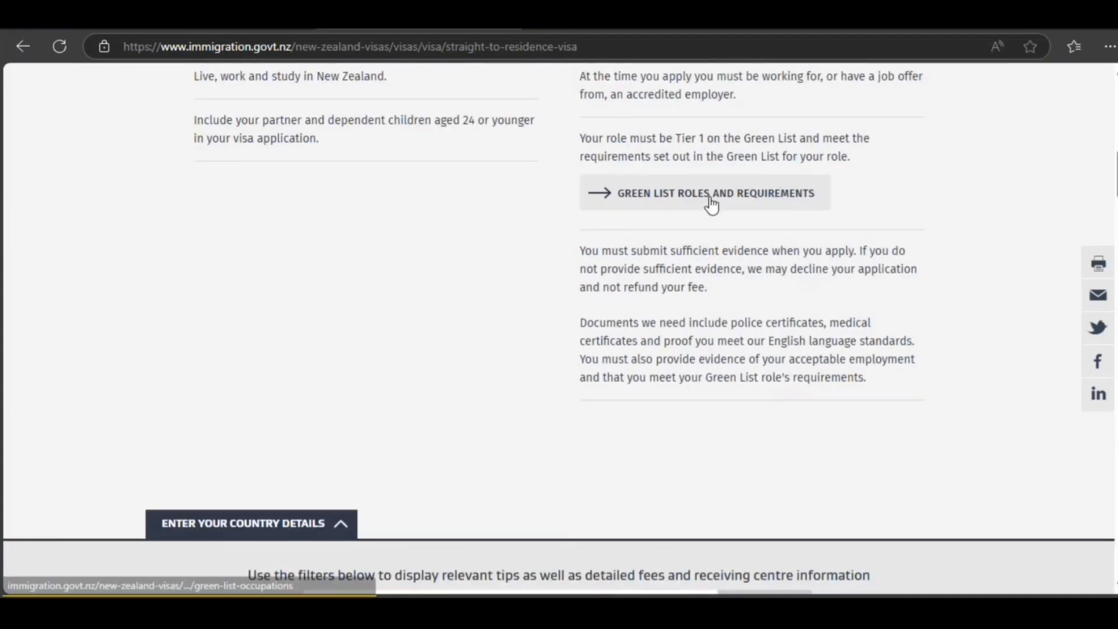
{"action": "scroll", "coordinate": [712, 203], "scroll_direction": "up", "scroll_amount": 3}
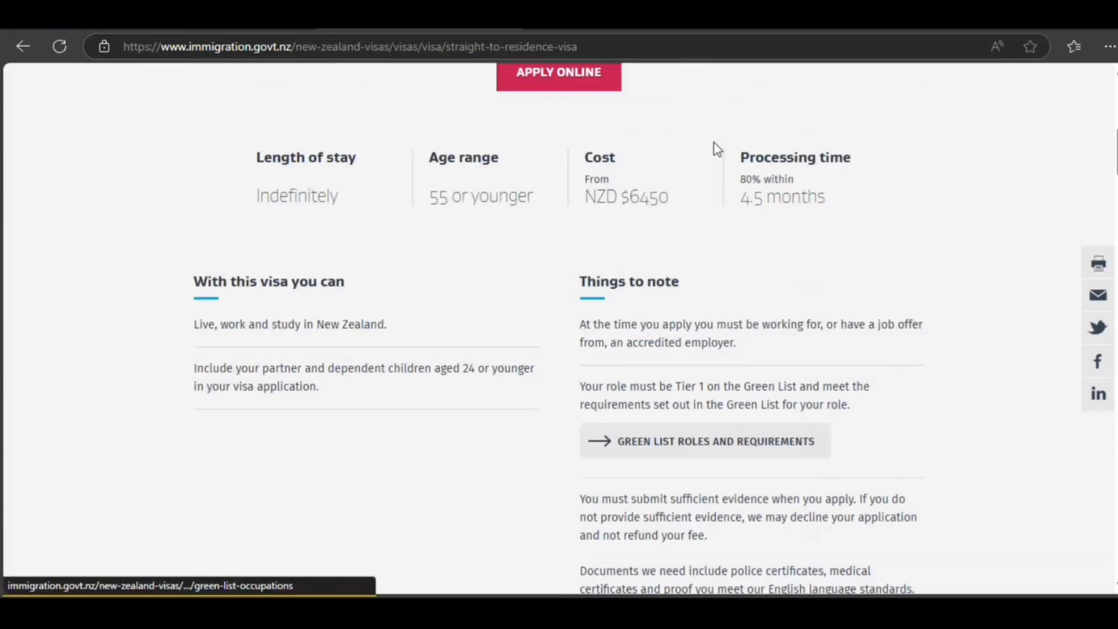
{"action": "left_click", "coordinate": [689, 28]}
{"action": "scroll", "coordinate": [753, 312], "scroll_direction": "down", "scroll_amount": 8}
Expand the Software Engineer role and highlight its accredited-employer and $65.74/hour pay requirements
{"action": "scroll", "coordinate": [756, 313], "scroll_direction": "down", "scroll_amount": 3}
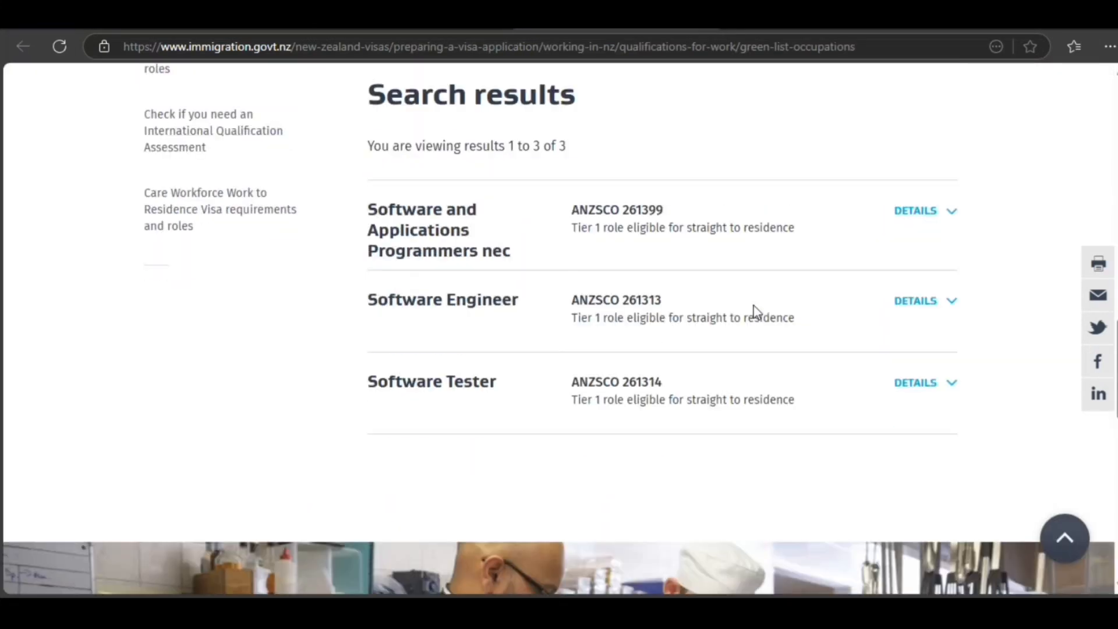
{"action": "left_click", "coordinate": [941, 304]}
{"action": "scroll", "coordinate": [829, 361], "scroll_direction": "down", "scroll_amount": 3}
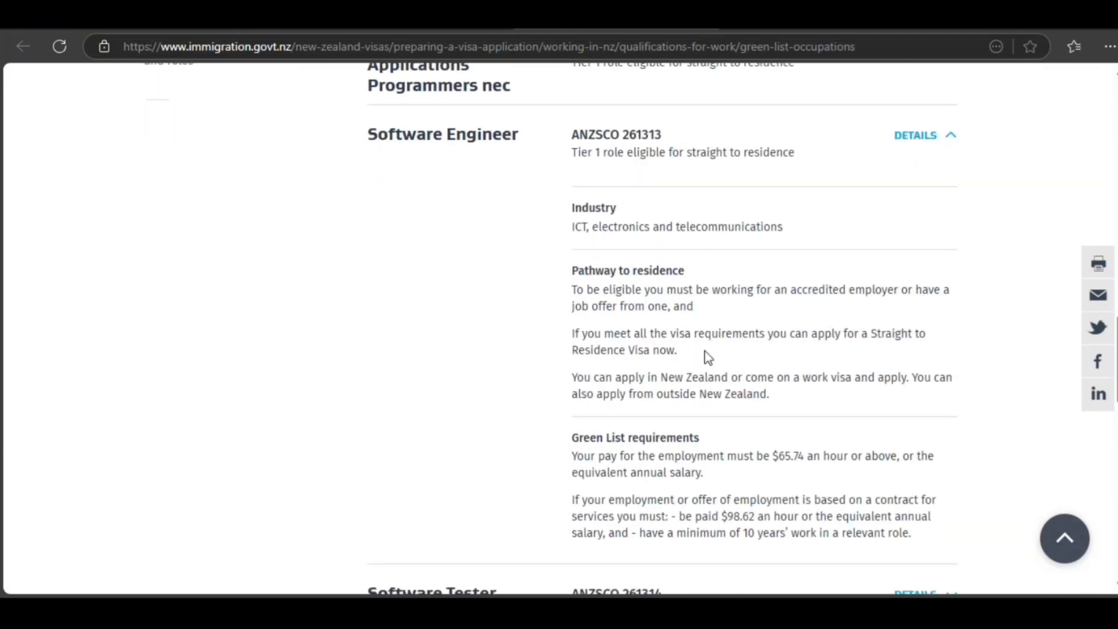
{"action": "left_click_drag", "start_coordinate": [632, 291], "coordinate": [897, 291]}
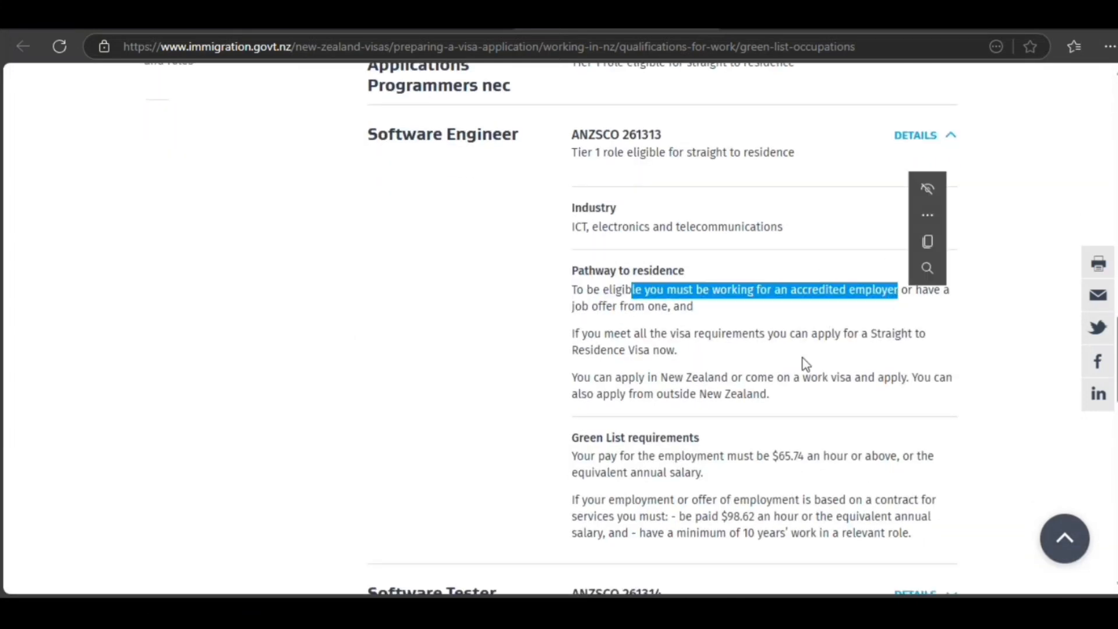
{"action": "scroll", "coordinate": [704, 390], "scroll_direction": "down", "scroll_amount": 3}
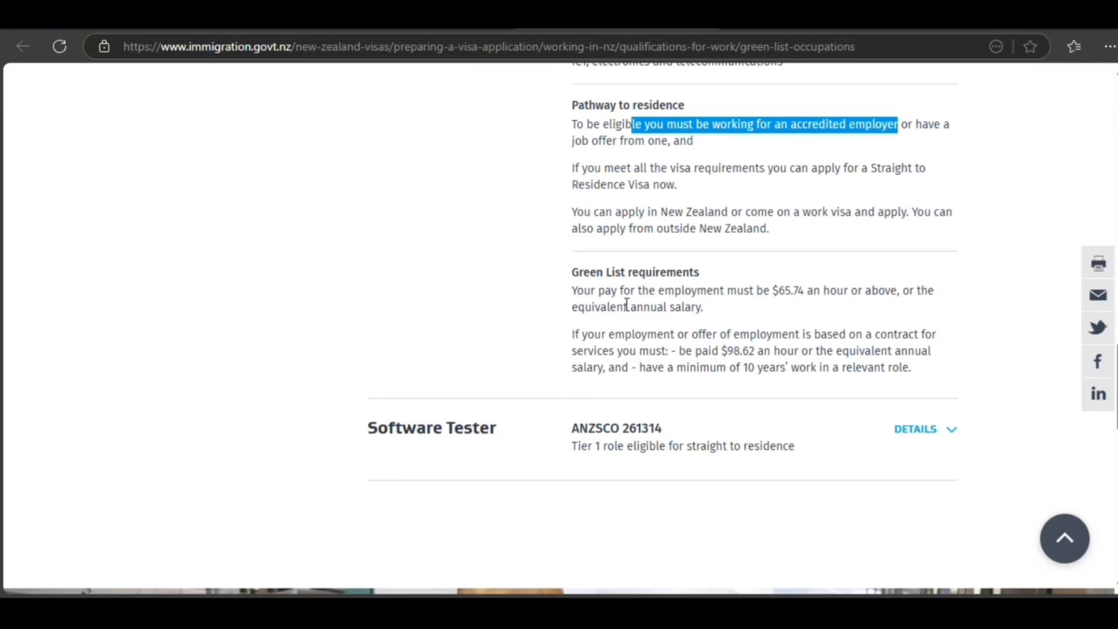
{"action": "left_click_drag", "start_coordinate": [656, 292], "coordinate": [890, 289]}
{"action": "left_click_drag", "start_coordinate": [623, 309], "coordinate": [699, 328]}
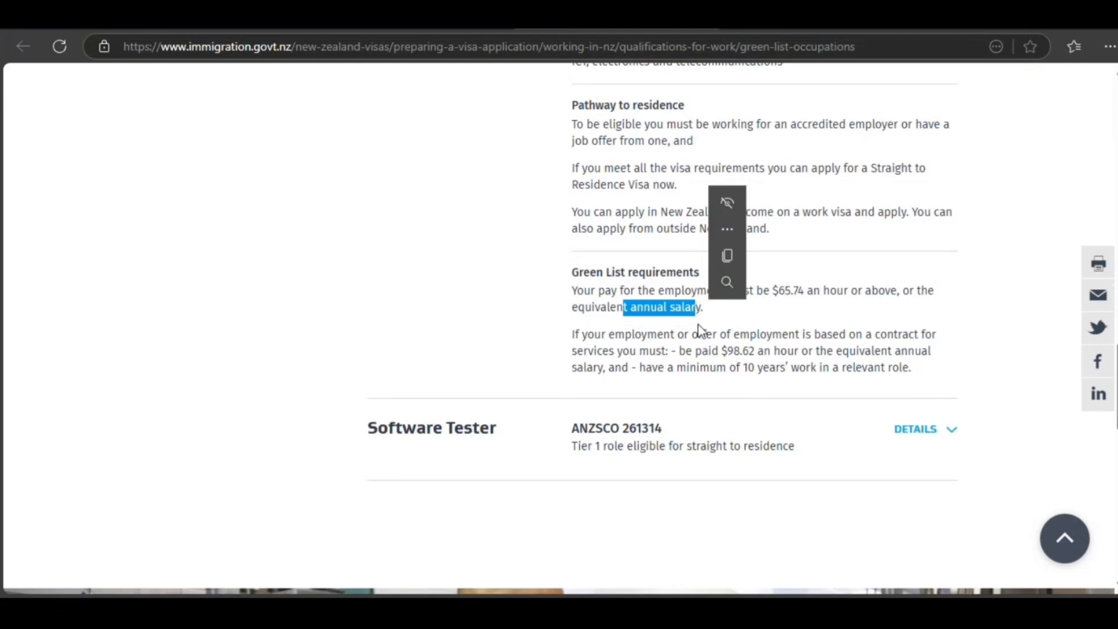
Go back to the Straight to Residence Visa page
{"action": "scroll", "coordinate": [546, 410], "scroll_direction": "down", "scroll_amount": 4}
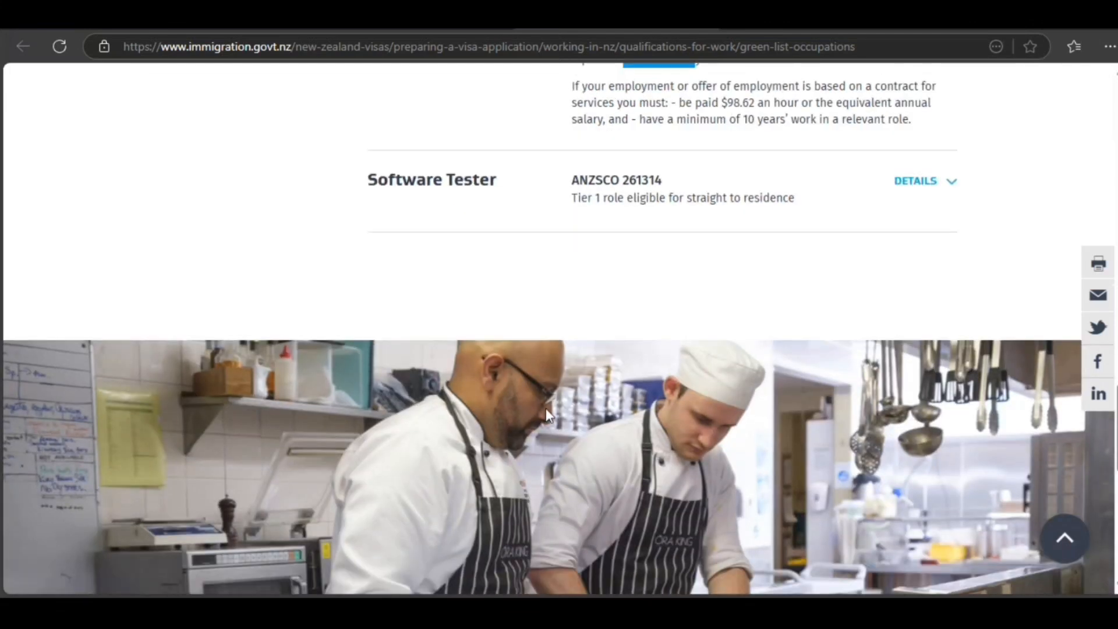
{"action": "scroll", "coordinate": [543, 413], "scroll_direction": "up", "scroll_amount": 5}
{"action": "scroll", "coordinate": [534, 412], "scroll_direction": "down", "scroll_amount": 10}
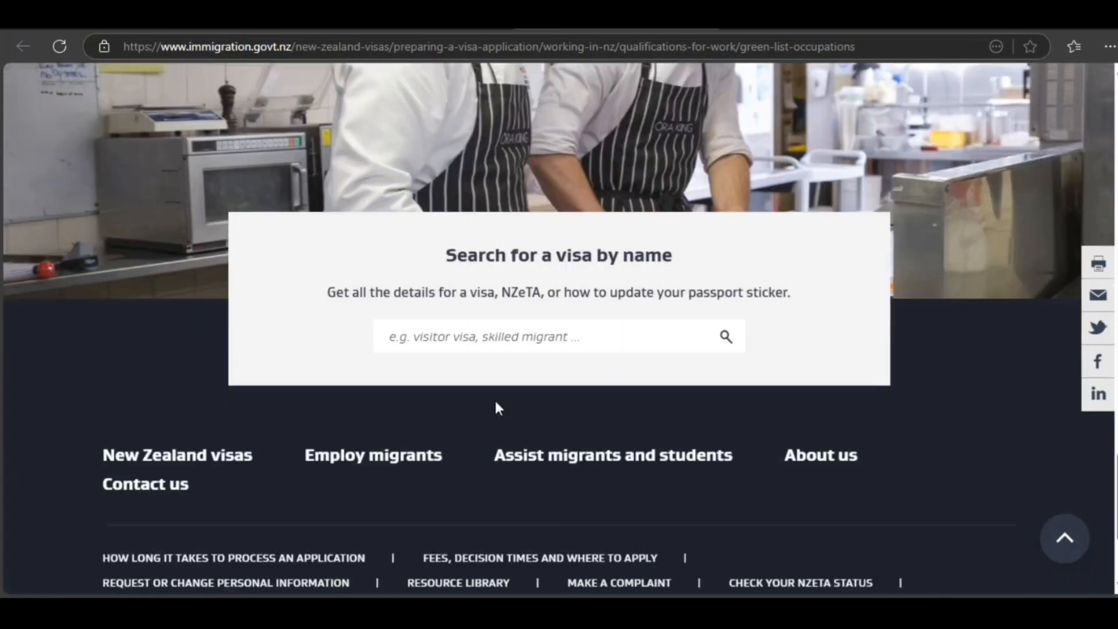
{"action": "scroll", "coordinate": [496, 407], "scroll_direction": "up", "scroll_amount": 10}
{"action": "left_click", "coordinate": [23, 46]}
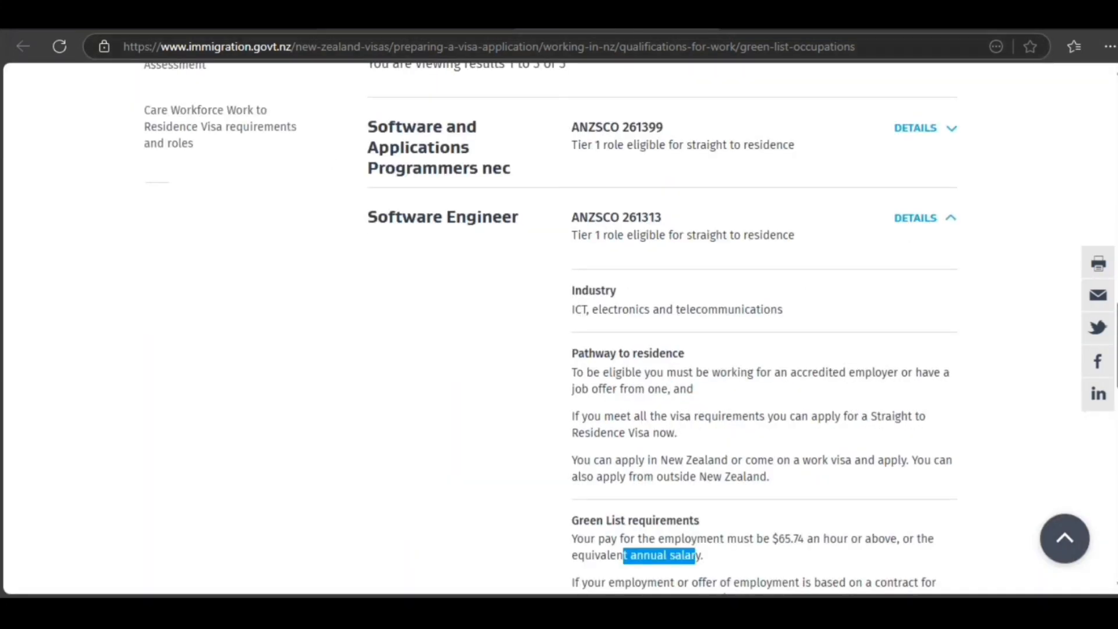
{"action": "scroll", "coordinate": [608, 470], "scroll_direction": "down", "scroll_amount": 10}
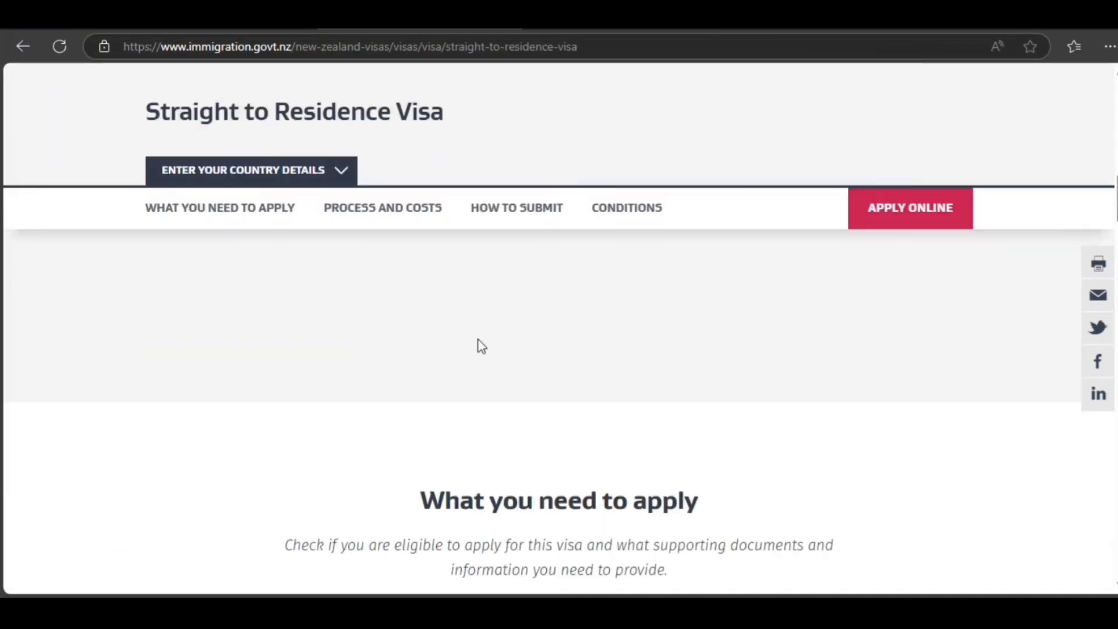
Scroll the visa page and jump to the What you need to apply section
{"action": "scroll", "coordinate": [504, 361], "scroll_direction": "up", "scroll_amount": 5}
{"action": "scroll", "coordinate": [559, 372], "scroll_direction": "down", "scroll_amount": 5}
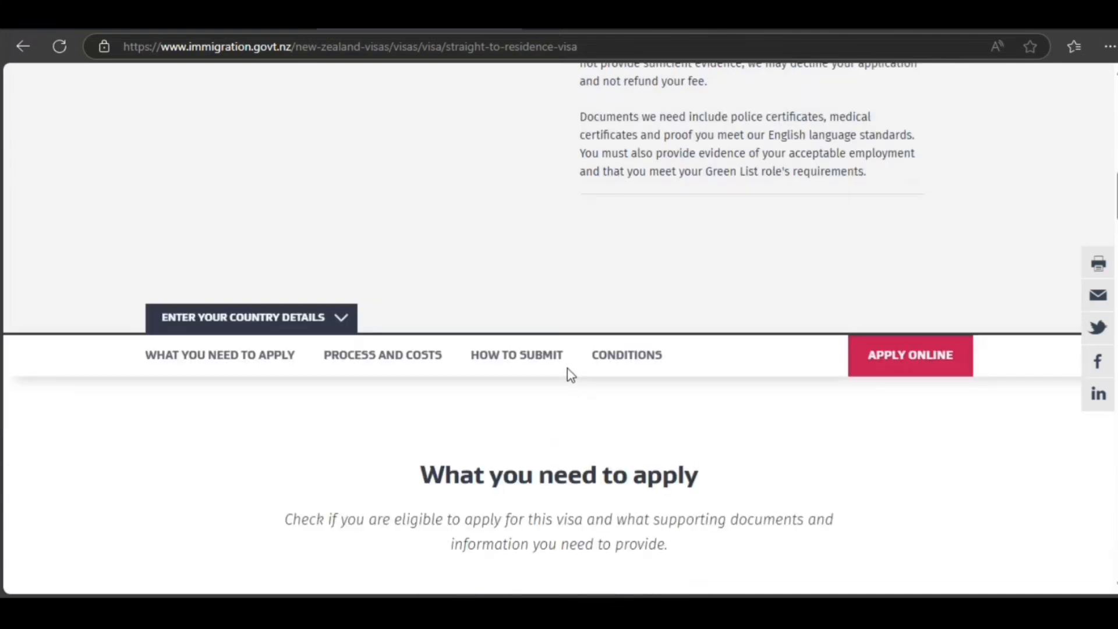
{"action": "scroll", "coordinate": [744, 430], "scroll_direction": "up", "scroll_amount": 5}
{"action": "scroll", "coordinate": [716, 450], "scroll_direction": "down", "scroll_amount": 7}
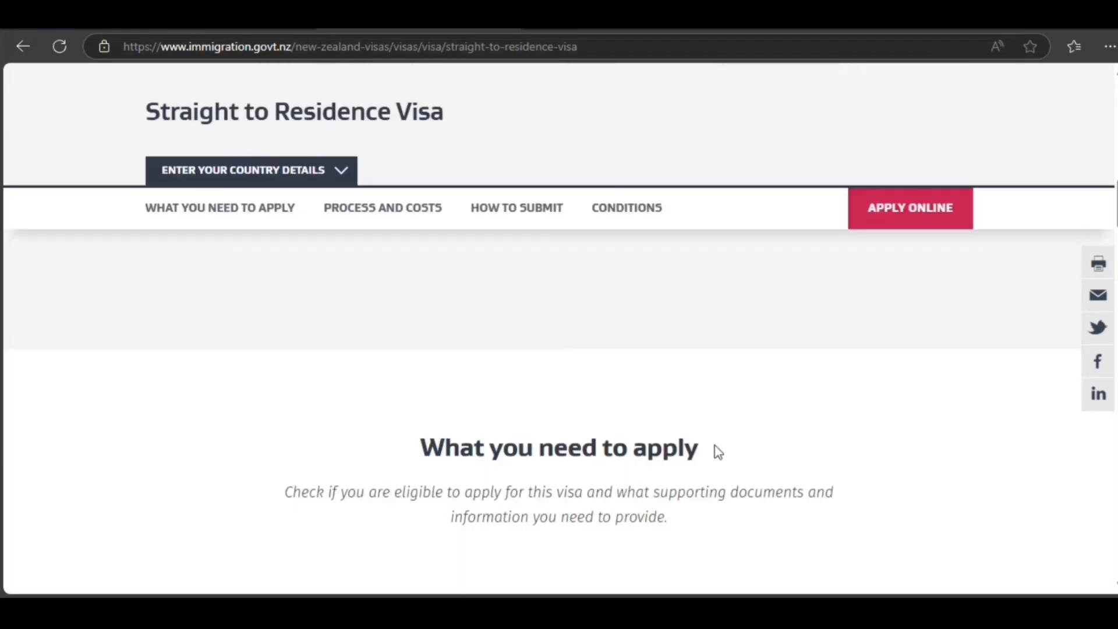
{"action": "scroll", "coordinate": [742, 492], "scroll_direction": "down", "scroll_amount": 1}
{"action": "scroll", "coordinate": [740, 495], "scroll_direction": "up", "scroll_amount": 6}
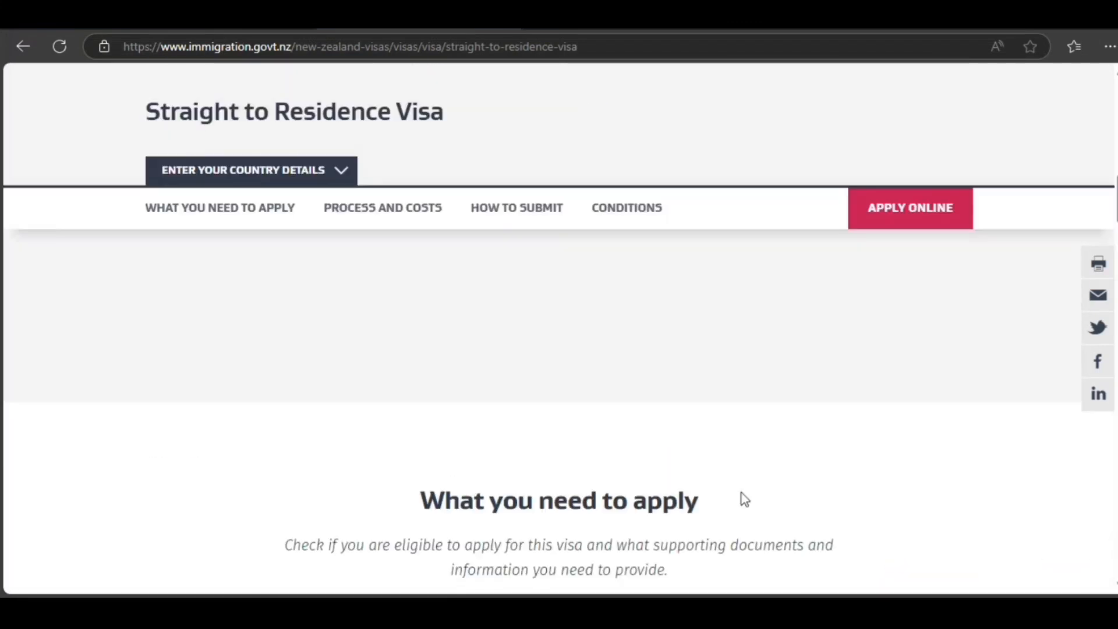
{"action": "scroll", "coordinate": [742, 495], "scroll_direction": "up", "scroll_amount": 10}
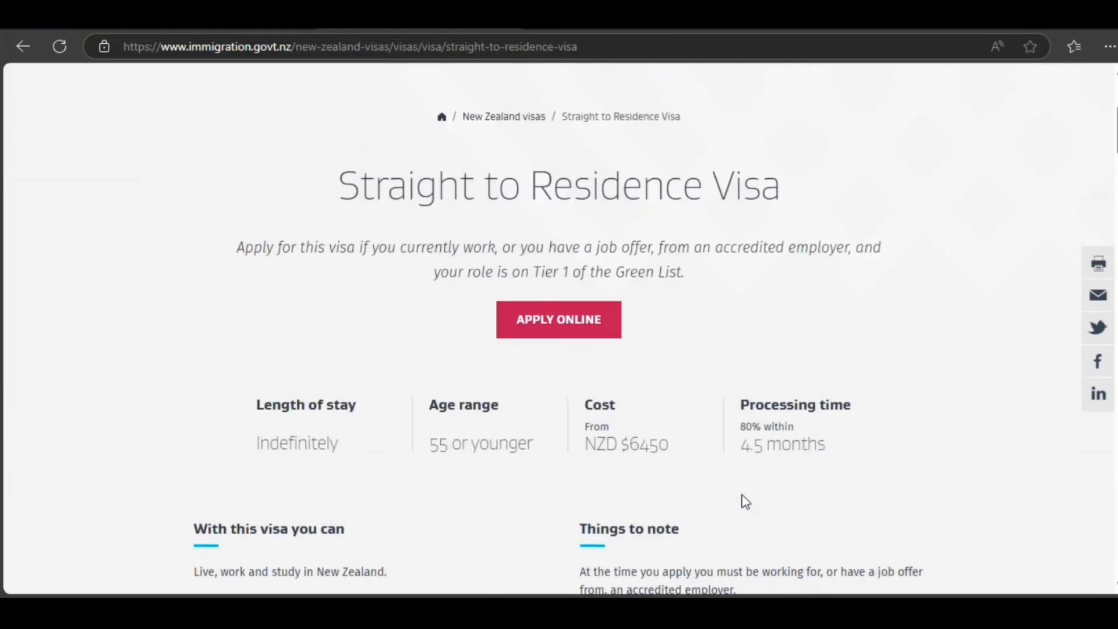
{"action": "scroll", "coordinate": [741, 500], "scroll_direction": "down", "scroll_amount": 6}
{"action": "scroll", "coordinate": [981, 321], "scroll_direction": "down", "scroll_amount": 5}
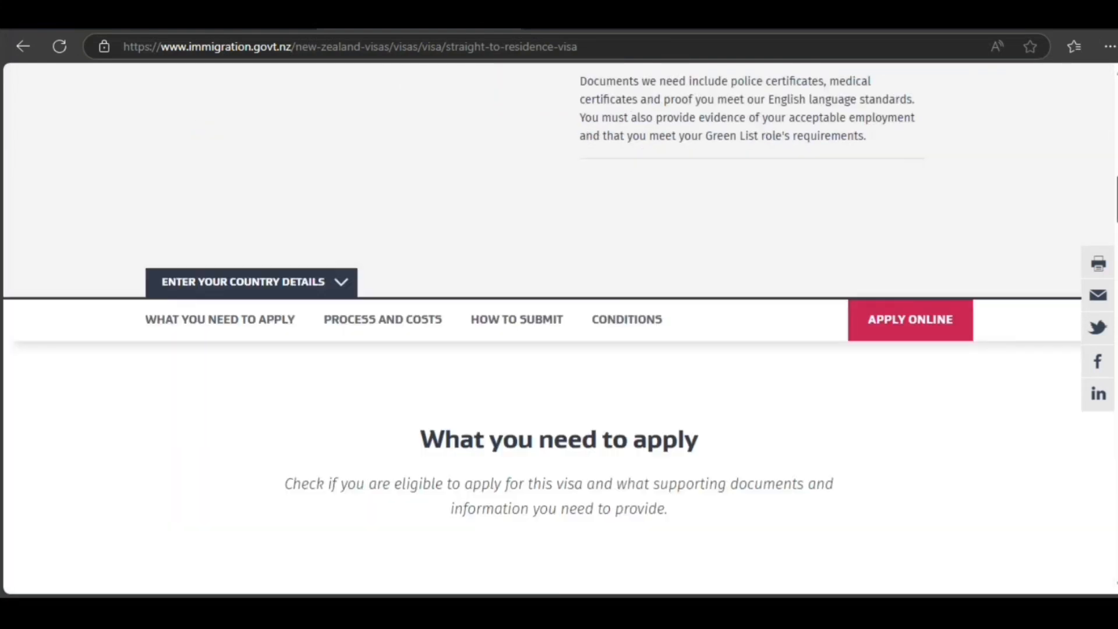
{"action": "scroll", "coordinate": [980, 320], "scroll_direction": "up", "scroll_amount": 7}
{"action": "scroll", "coordinate": [981, 321], "scroll_direction": "down", "scroll_amount": 5}
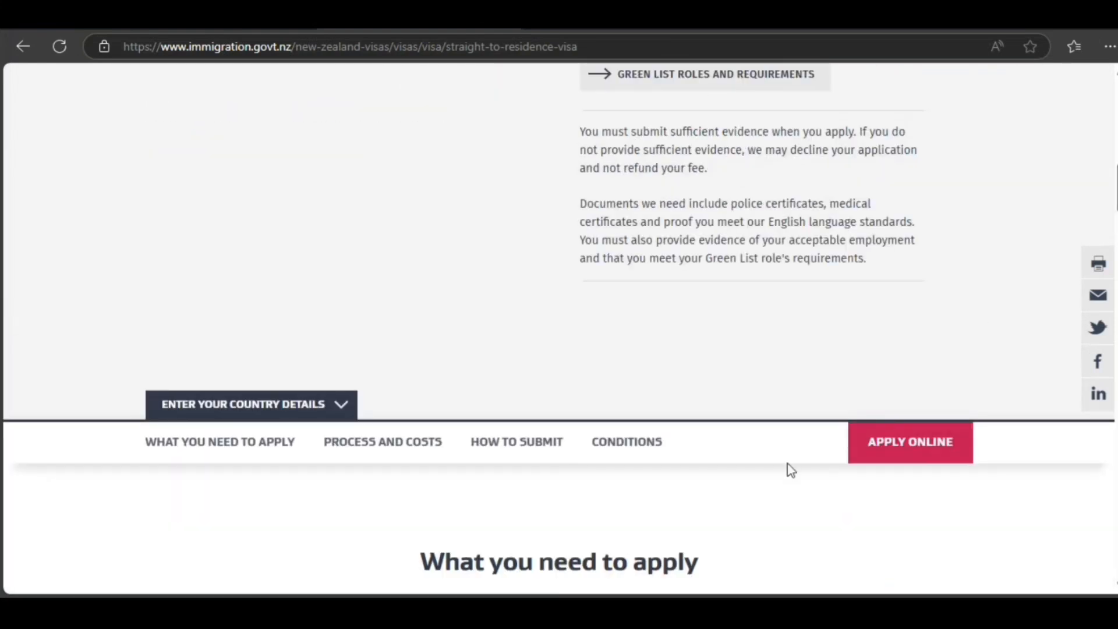
{"action": "scroll", "coordinate": [326, 530], "scroll_direction": "up", "scroll_amount": 1}
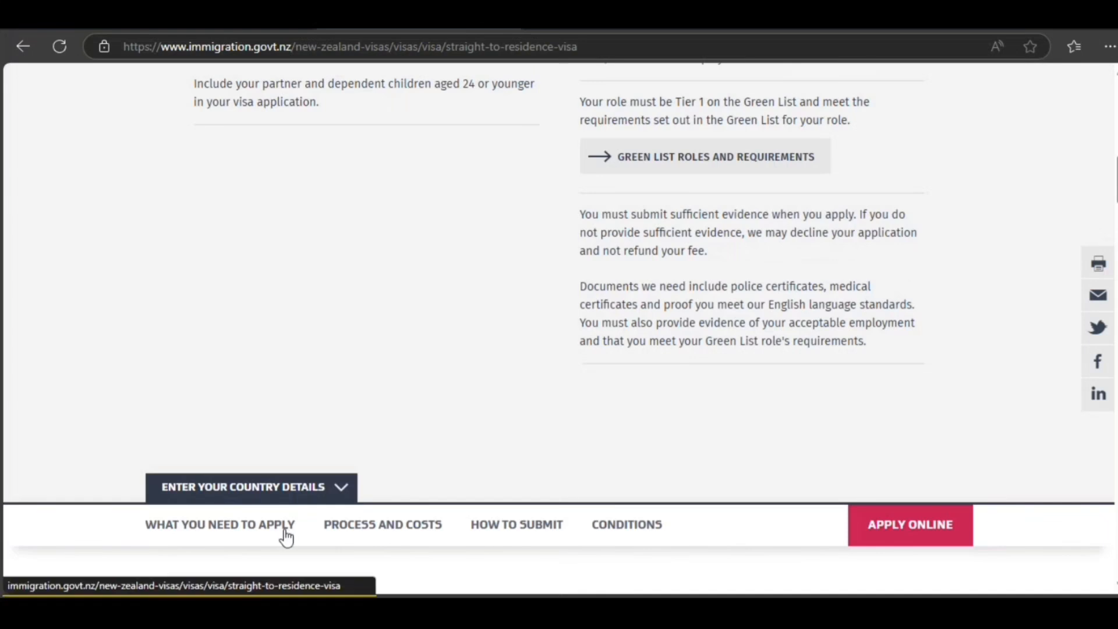
{"action": "left_click", "coordinate": [288, 530]}
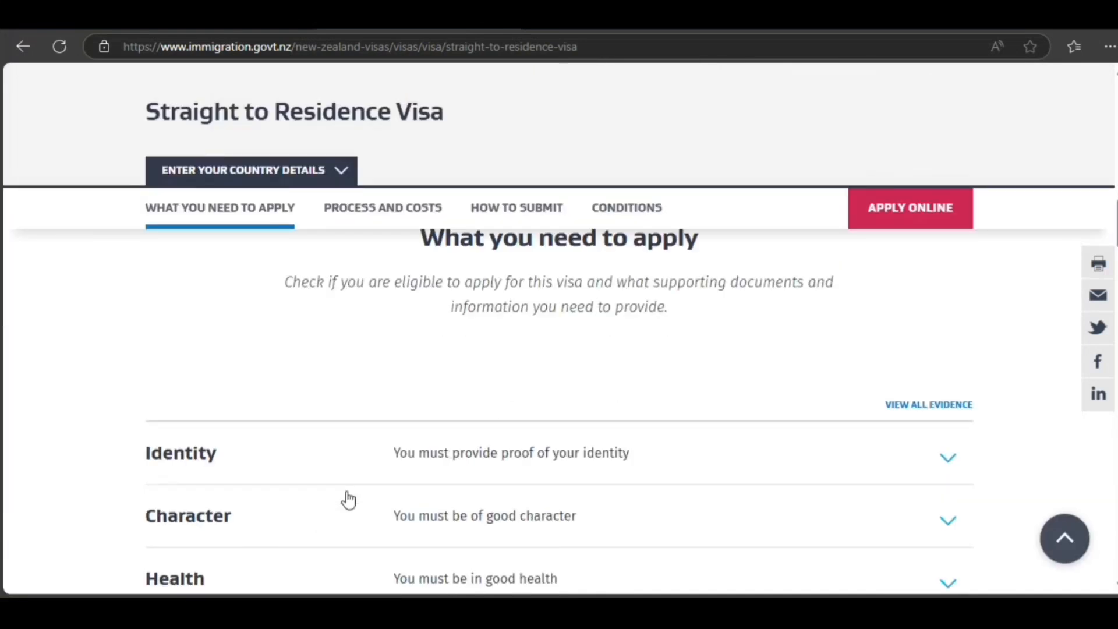
Expand the English language for family requirement to see its three options
{"action": "scroll", "coordinate": [348, 500], "scroll_direction": "down", "scroll_amount": 3}
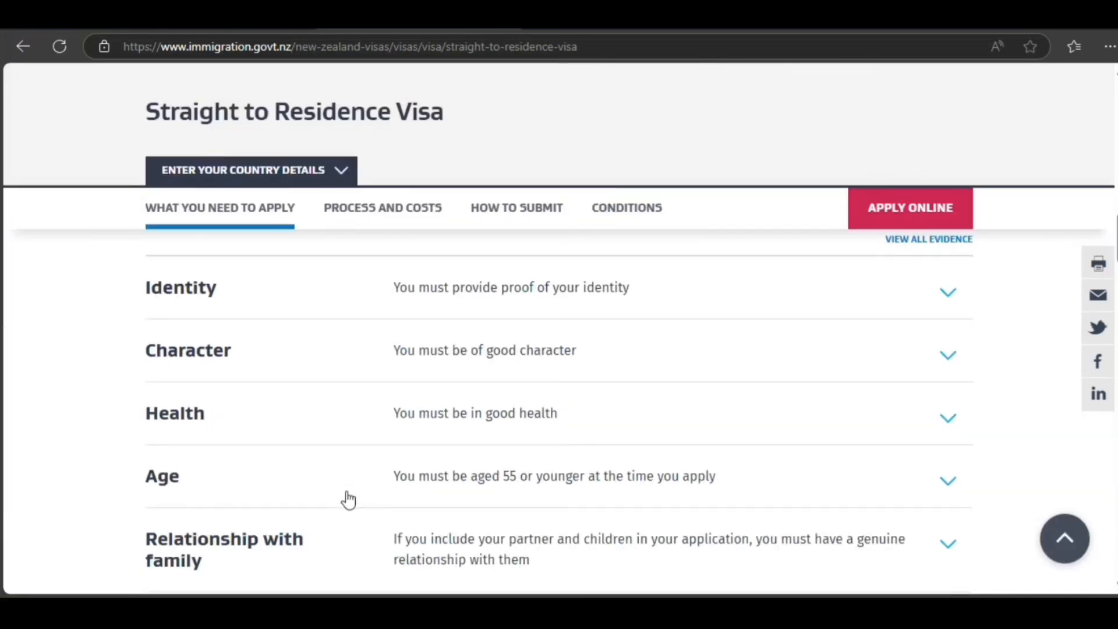
{"action": "scroll", "coordinate": [348, 499], "scroll_direction": "down", "scroll_amount": 3}
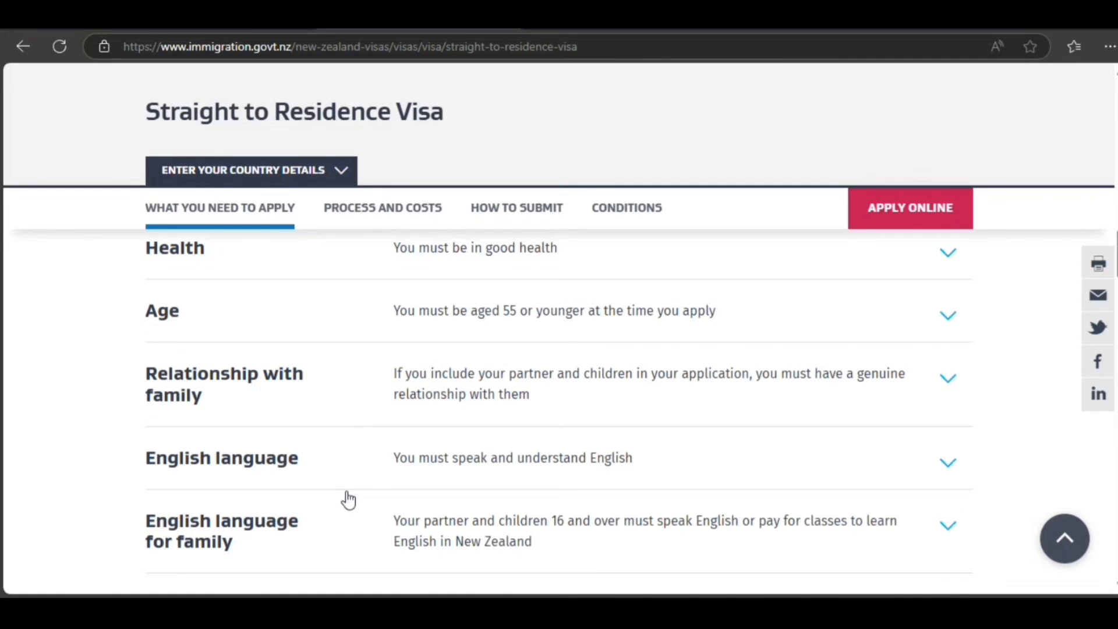
{"action": "scroll", "coordinate": [348, 499], "scroll_direction": "down", "scroll_amount": 2}
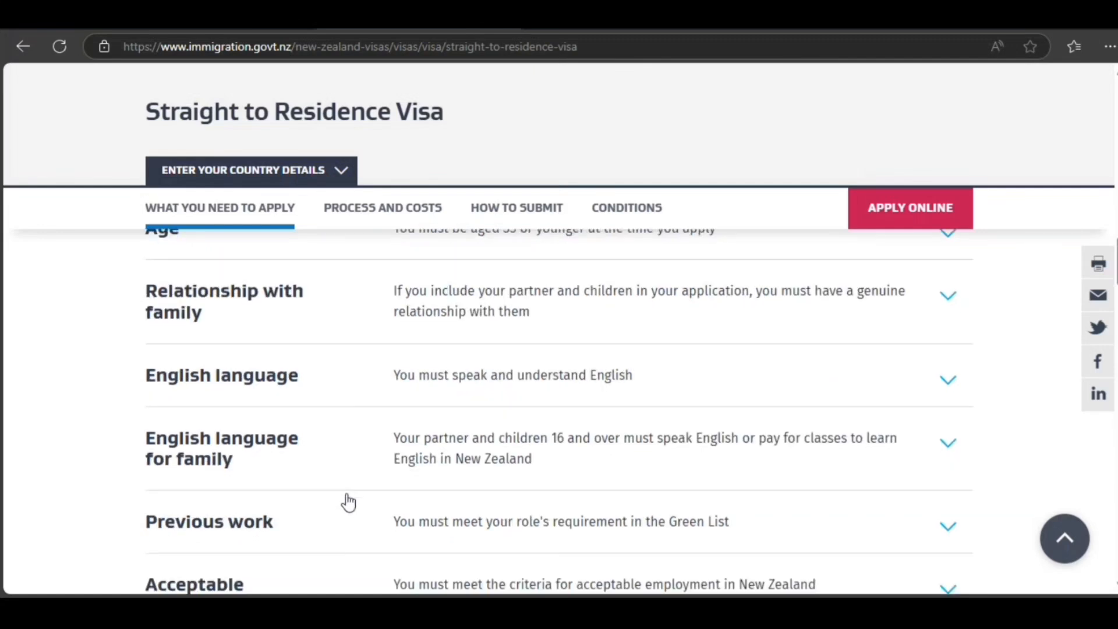
{"action": "scroll", "coordinate": [348, 501], "scroll_direction": "down", "scroll_amount": 2}
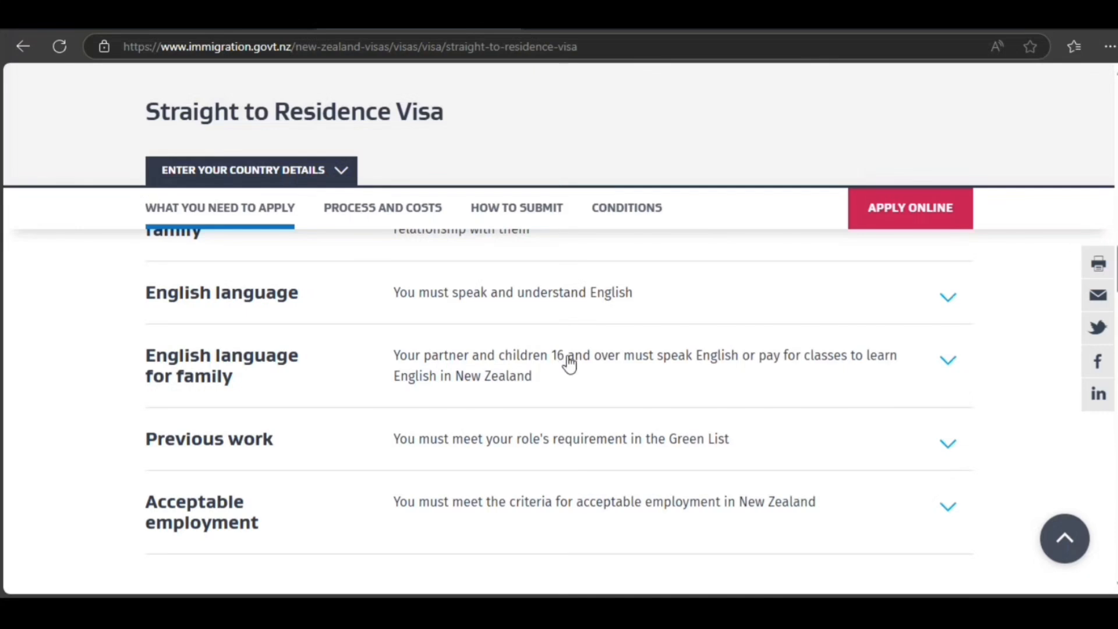
{"action": "left_click", "coordinate": [538, 380]}
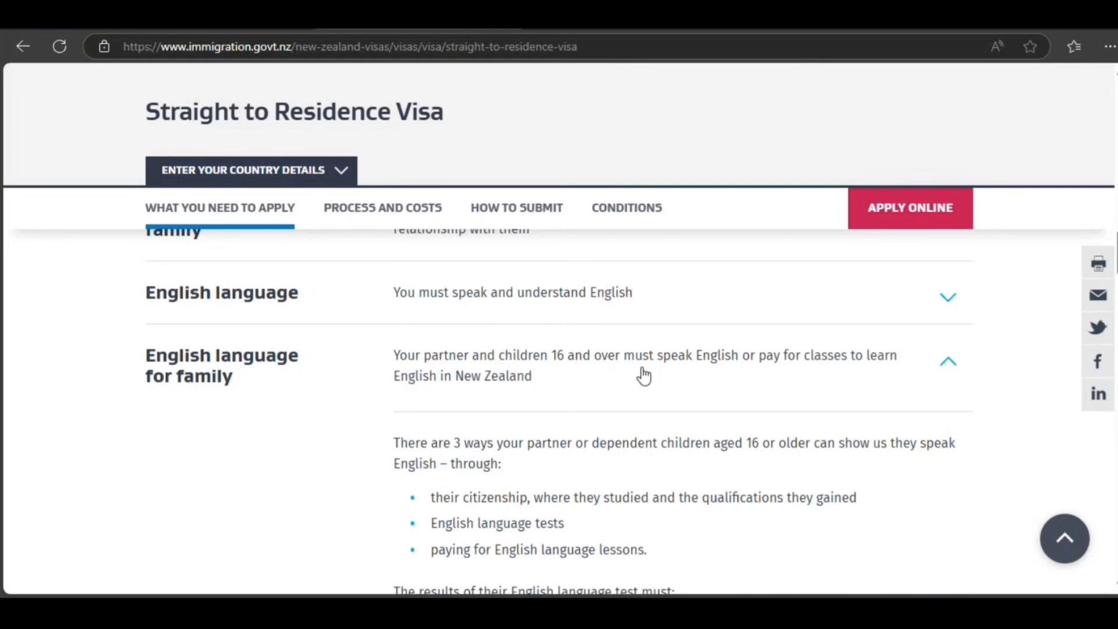
{"action": "scroll", "coordinate": [602, 430], "scroll_direction": "down", "scroll_amount": 8}
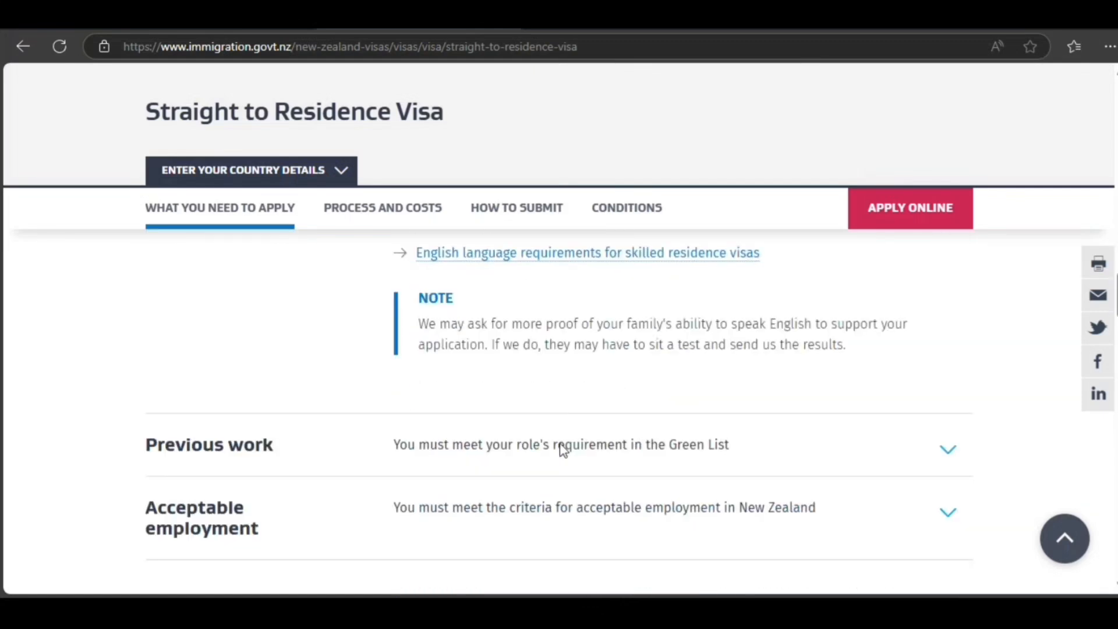
{"action": "scroll", "coordinate": [562, 449], "scroll_direction": "down", "scroll_amount": 2}
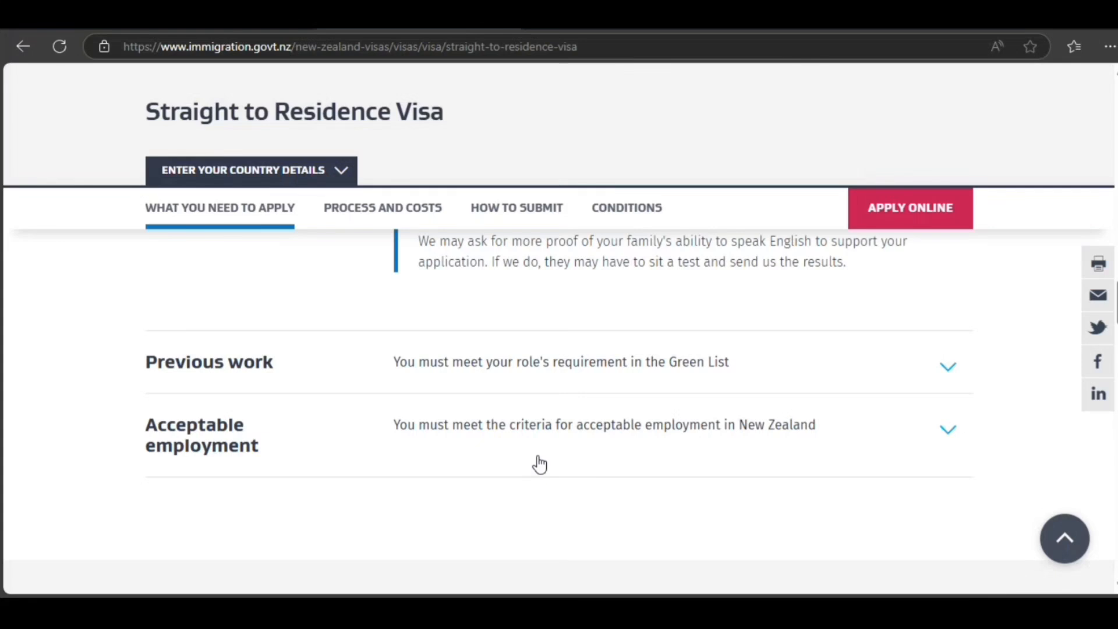
Go to the Process and costs section and reveal the country details filters
{"action": "left_click", "coordinate": [376, 214]}
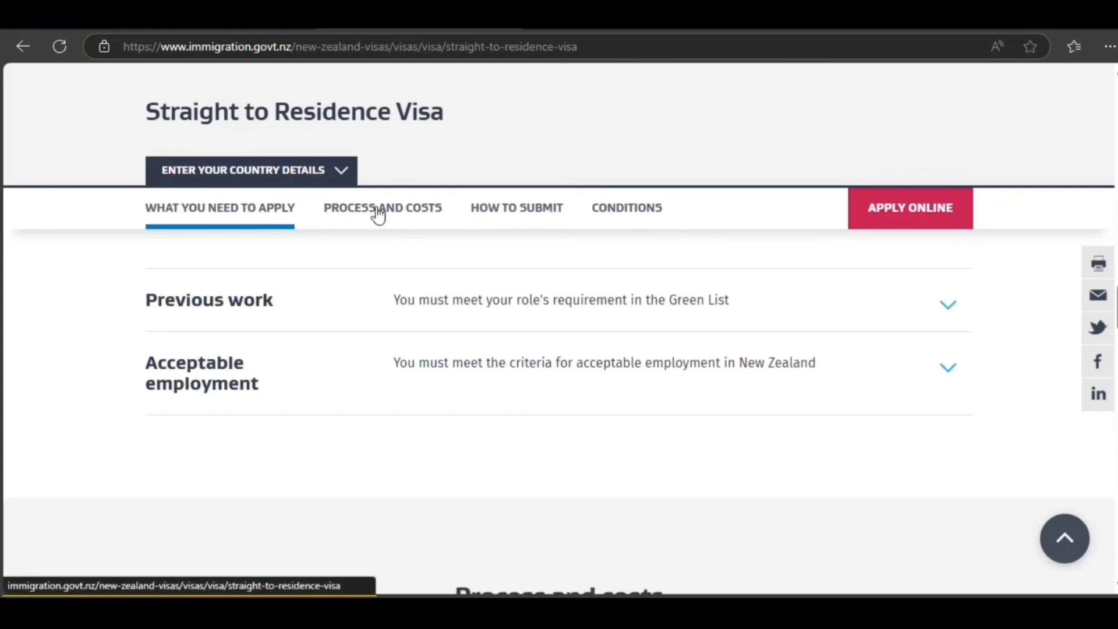
{"action": "scroll", "coordinate": [330, 407], "scroll_direction": "down", "scroll_amount": 3}
{"action": "scroll", "coordinate": [329, 407], "scroll_direction": "up", "scroll_amount": 2}
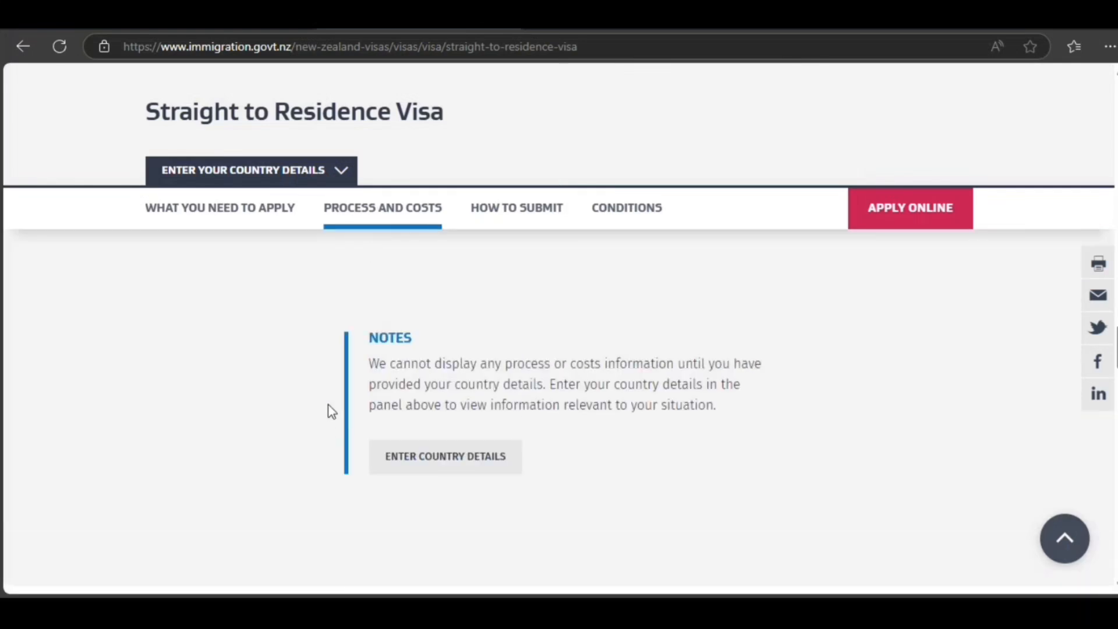
{"action": "scroll", "coordinate": [328, 405], "scroll_direction": "down", "scroll_amount": 2}
{"action": "left_click", "coordinate": [442, 497]}
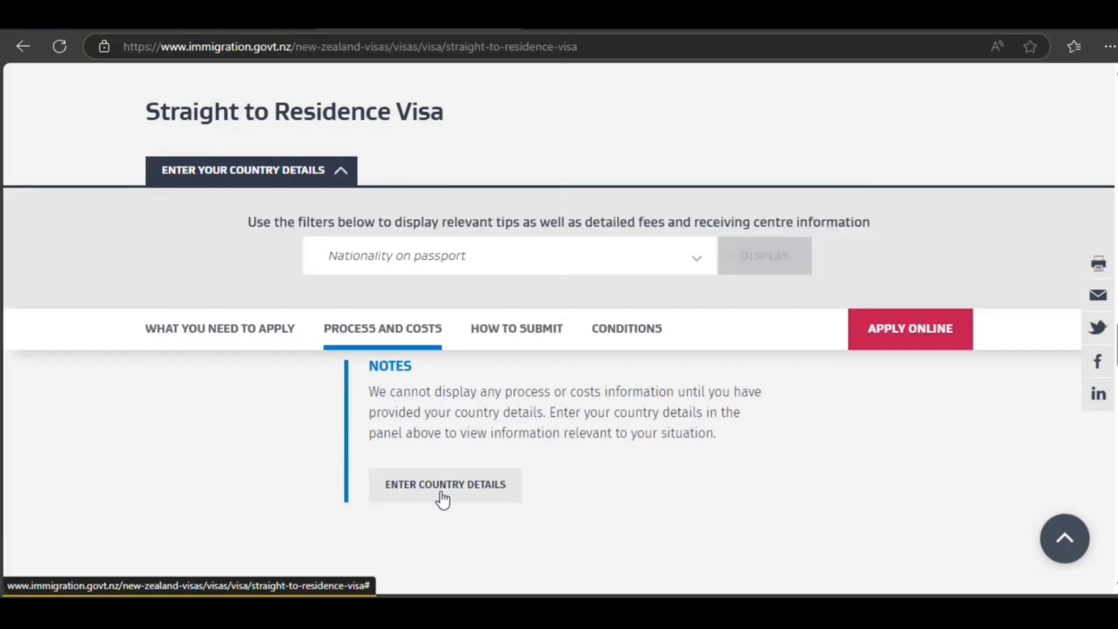
Show costs for an Indian passport holder applying from India, New Delhi region
{"action": "left_click", "coordinate": [441, 272]}
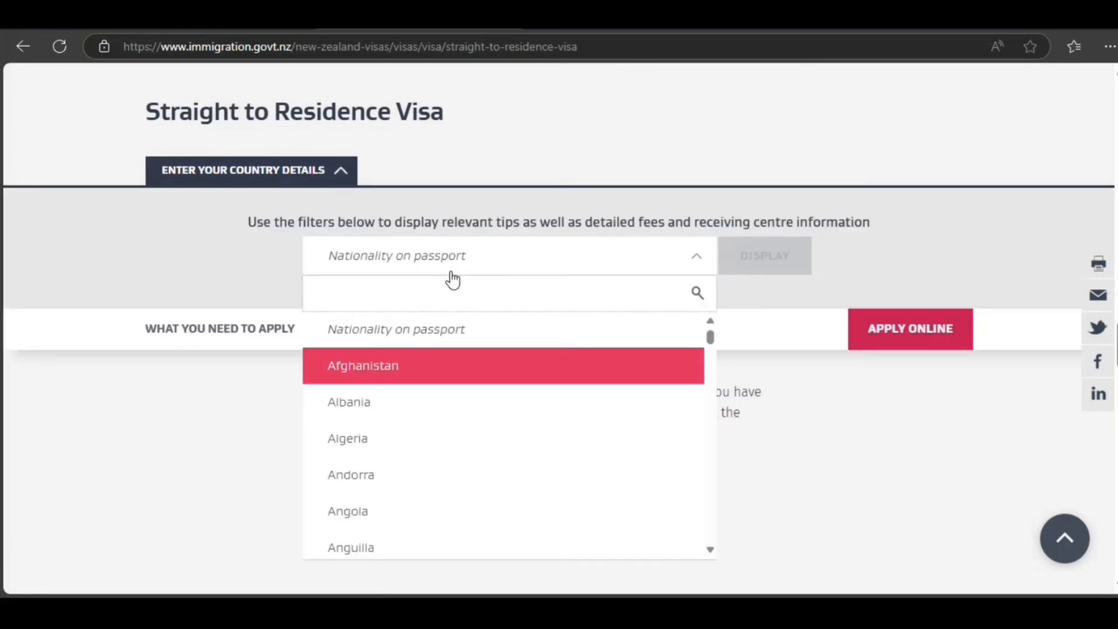
{"action": "type", "text": "ind"}
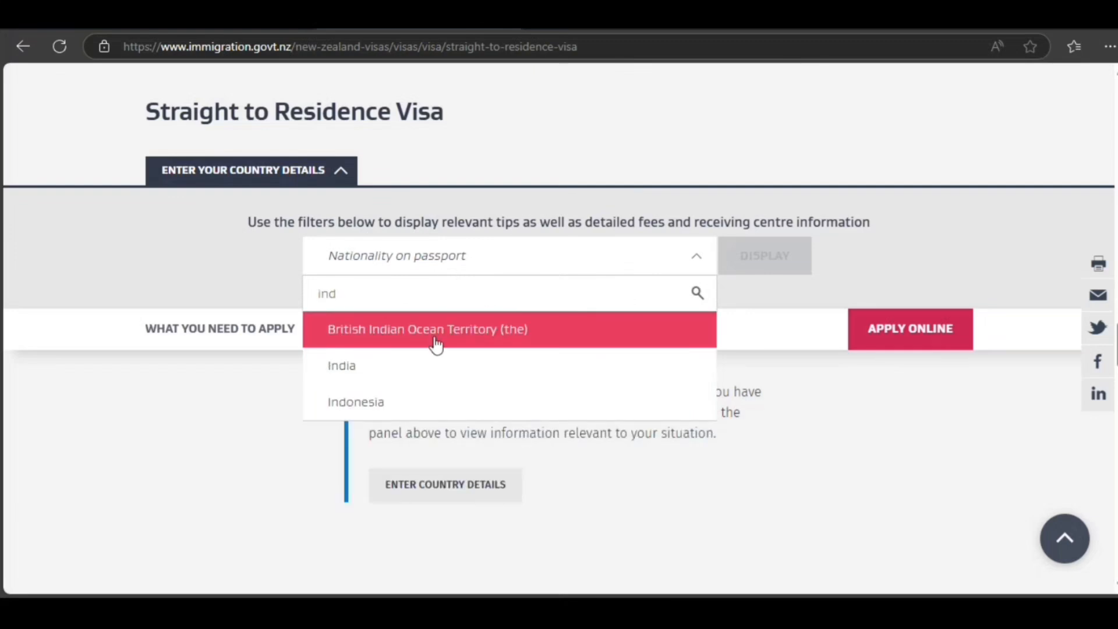
{"action": "left_click", "coordinate": [419, 365]}
{"action": "left_click", "coordinate": [603, 268]}
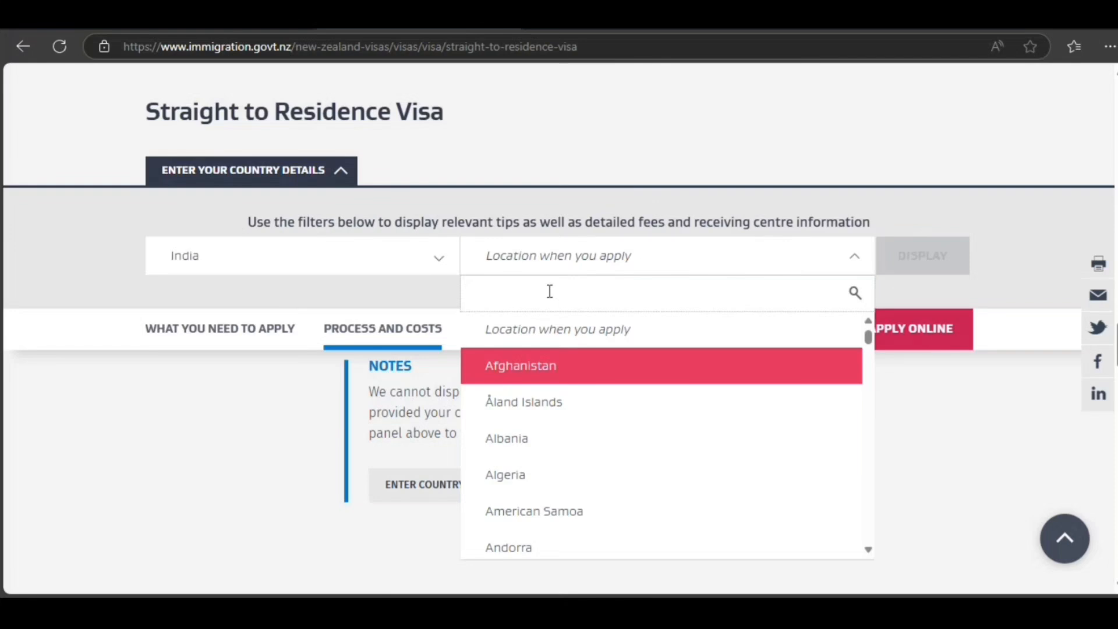
{"action": "type", "text": "ind"}
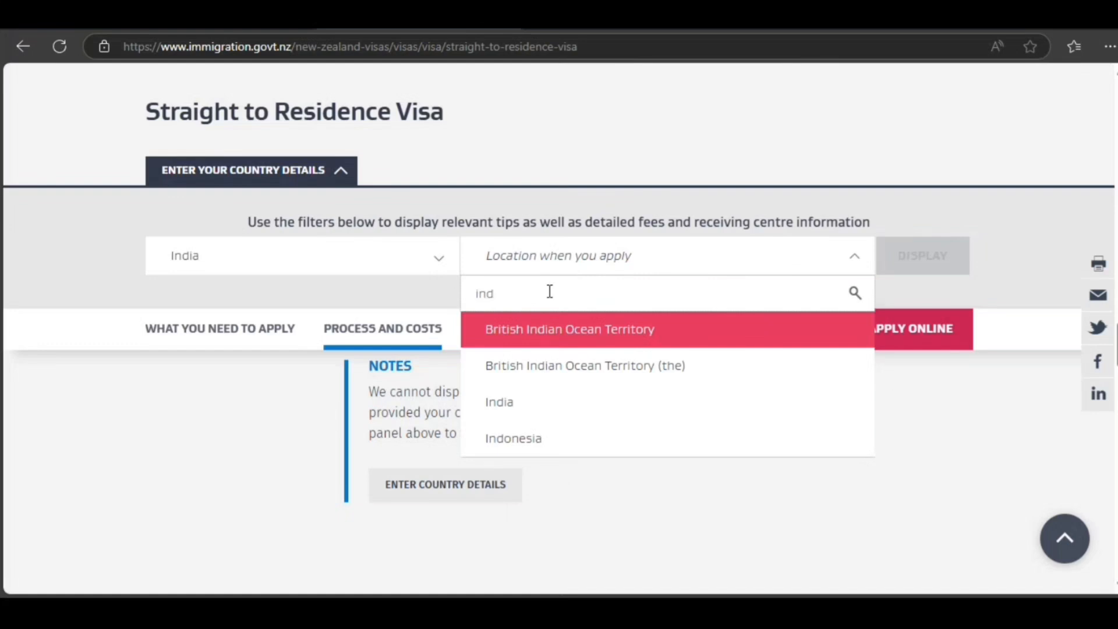
{"action": "left_click", "coordinate": [568, 408]}
{"action": "left_click", "coordinate": [675, 263]}
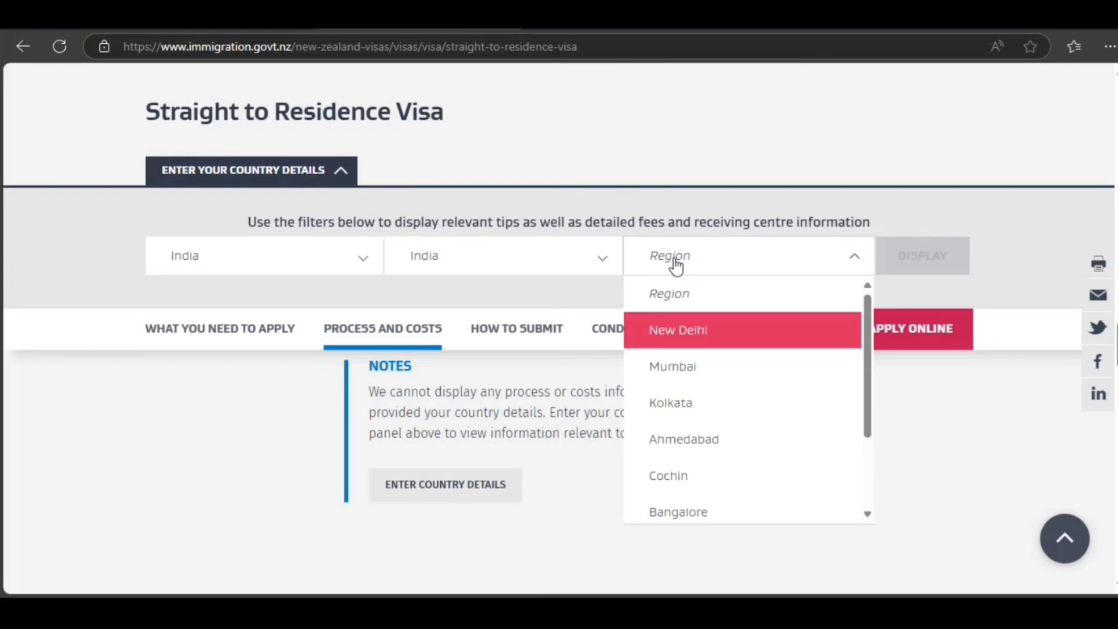
{"action": "left_click", "coordinate": [663, 340]}
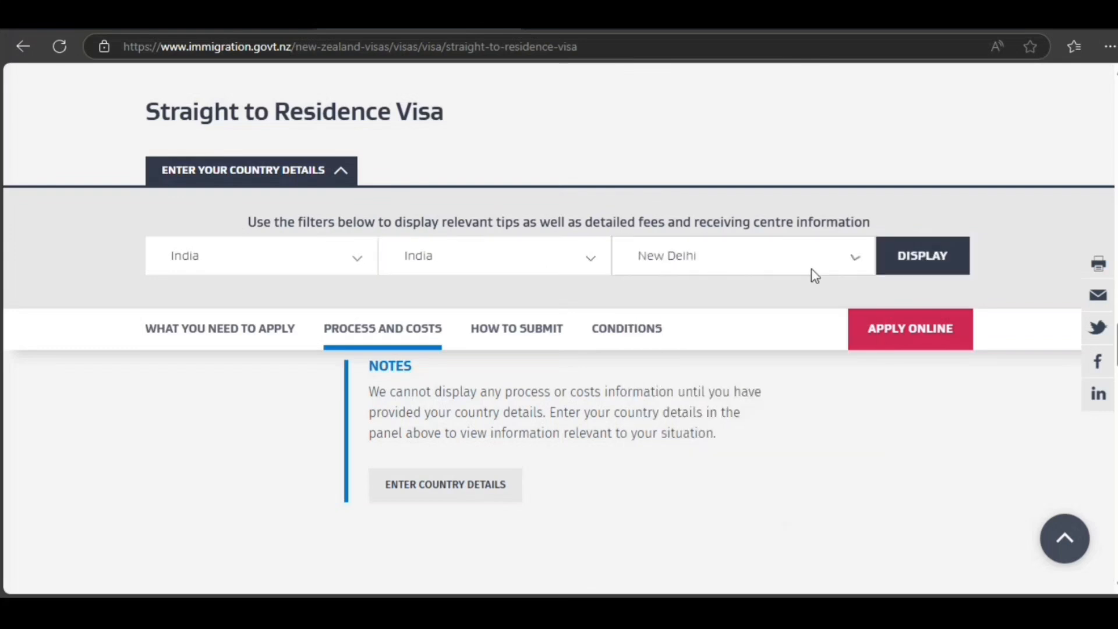
{"action": "left_click", "coordinate": [919, 268]}
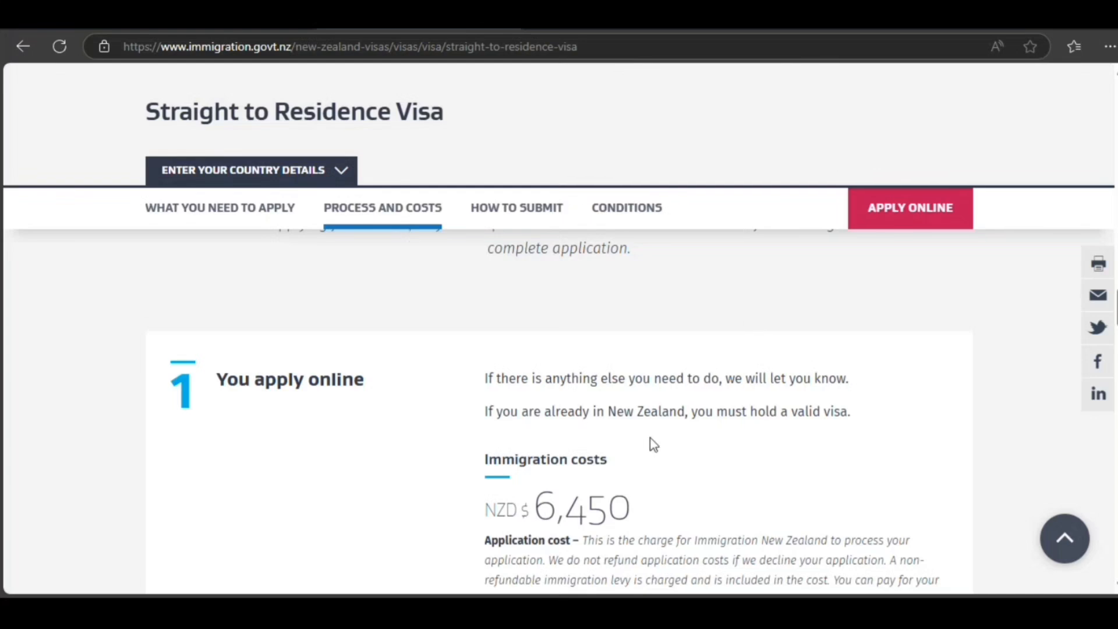
Review the India, New Delhi process and costs details, including the NZD $6,450 fee
{"action": "scroll", "coordinate": [649, 444], "scroll_direction": "down", "scroll_amount": 2}
{"action": "scroll", "coordinate": [646, 441], "scroll_direction": "up", "scroll_amount": 1}
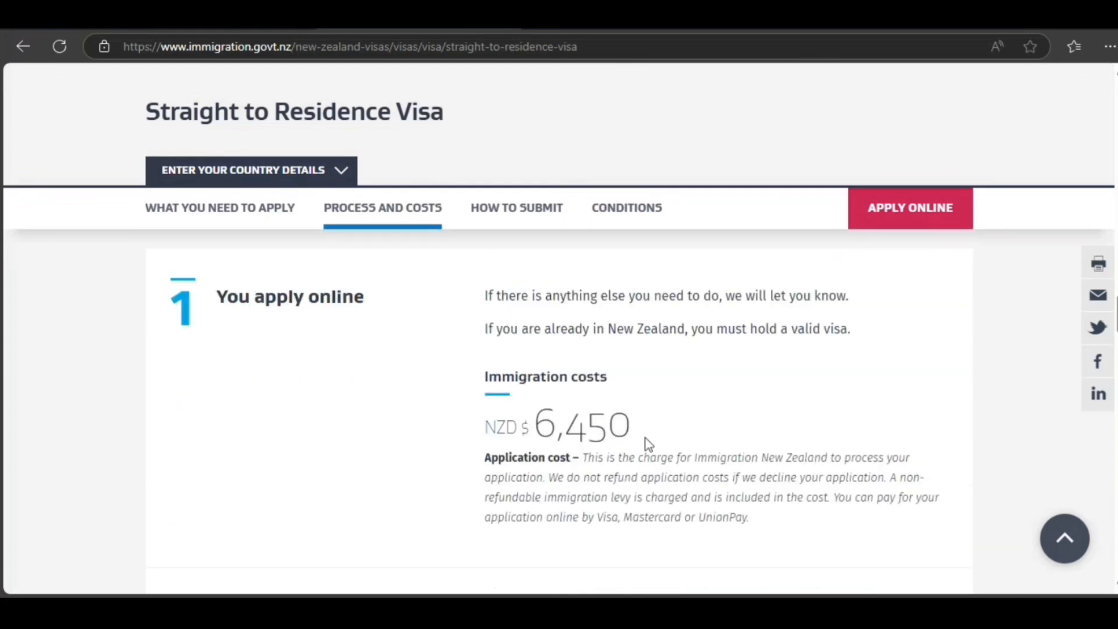
{"action": "scroll", "coordinate": [644, 443], "scroll_direction": "down", "scroll_amount": 2}
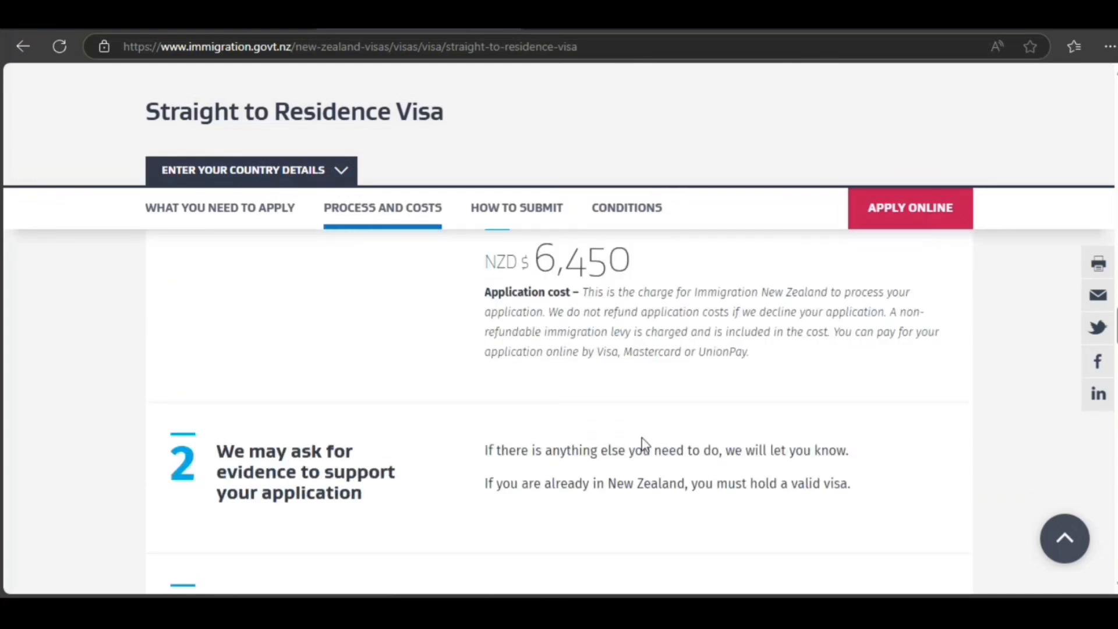
{"action": "scroll", "coordinate": [644, 437], "scroll_direction": "down", "scroll_amount": 5}
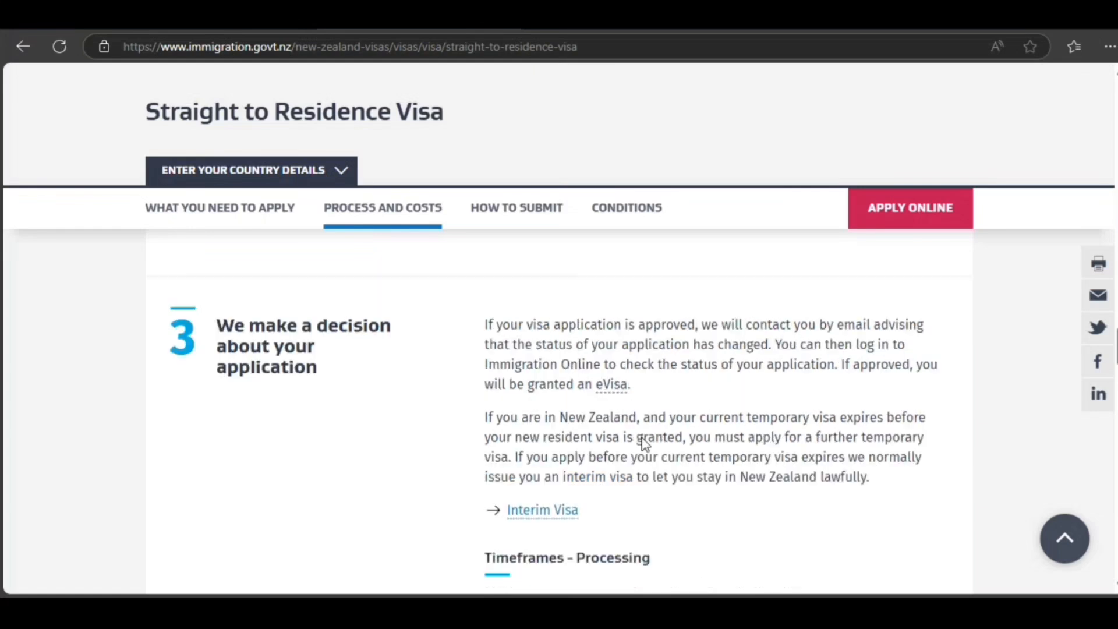
{"action": "scroll", "coordinate": [643, 440], "scroll_direction": "up", "scroll_amount": 1}
{"action": "scroll", "coordinate": [617, 466], "scroll_direction": "up", "scroll_amount": 1}
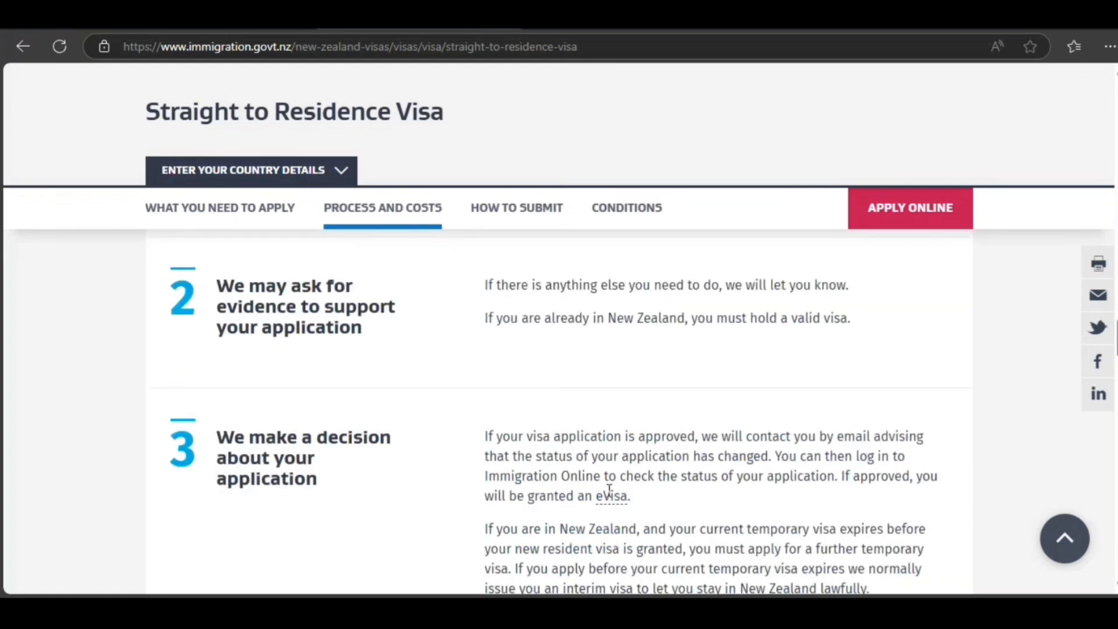
{"action": "scroll", "coordinate": [607, 494], "scroll_direction": "down", "scroll_amount": 2}
{"action": "scroll", "coordinate": [608, 497], "scroll_direction": "down", "scroll_amount": 1}
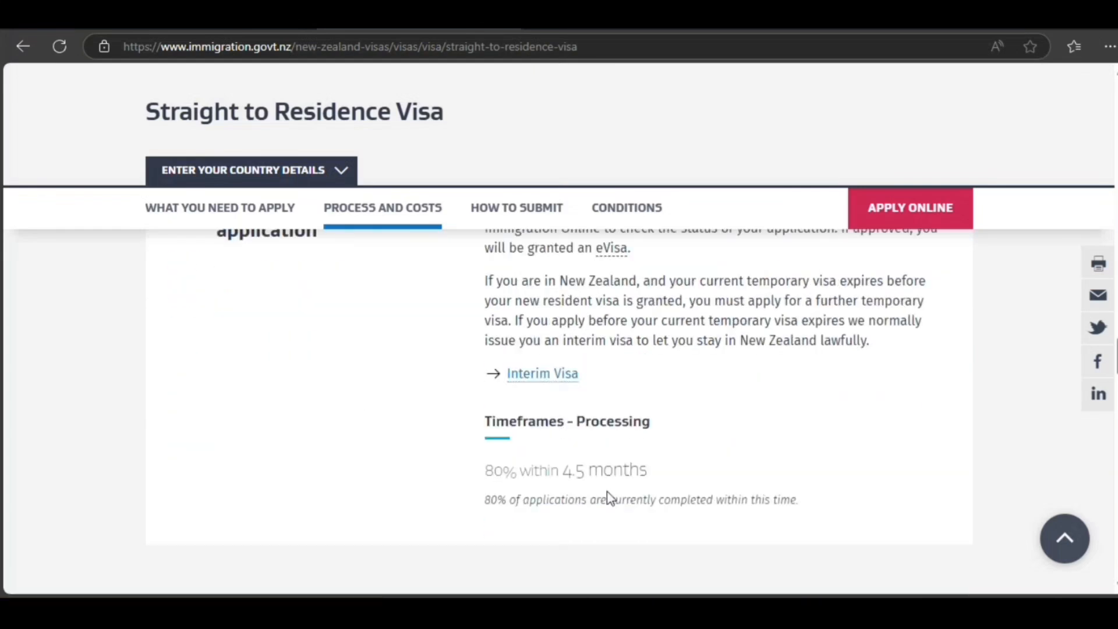
{"action": "scroll", "coordinate": [607, 495], "scroll_direction": "up", "scroll_amount": 2}
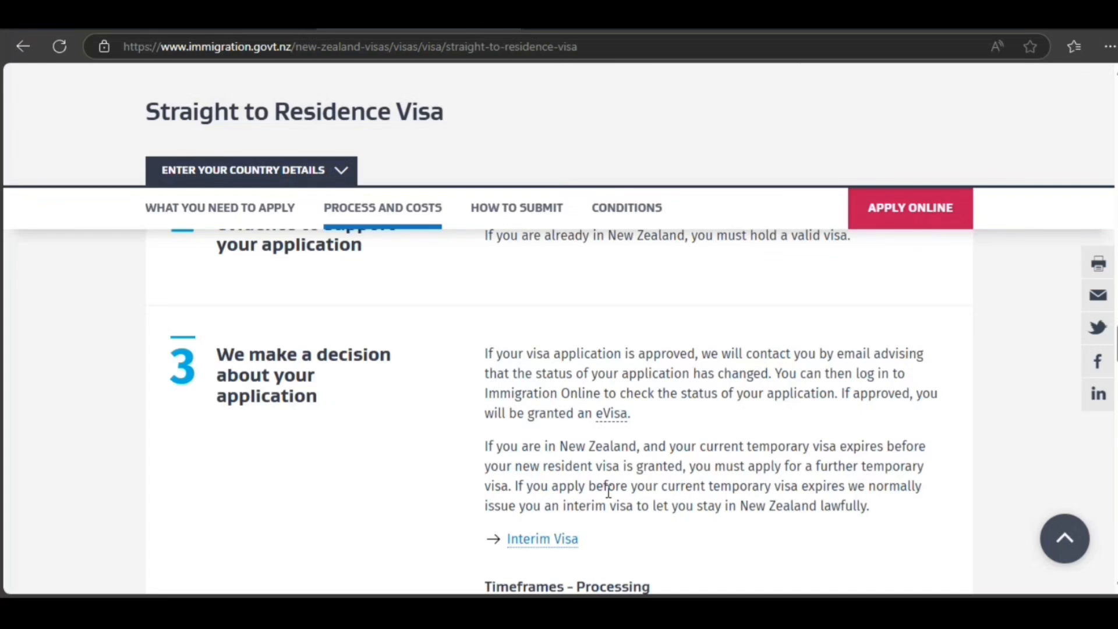
Bring up the How to submit payment methods and phone hours
{"action": "scroll", "coordinate": [608, 490], "scroll_direction": "down", "scroll_amount": 2}
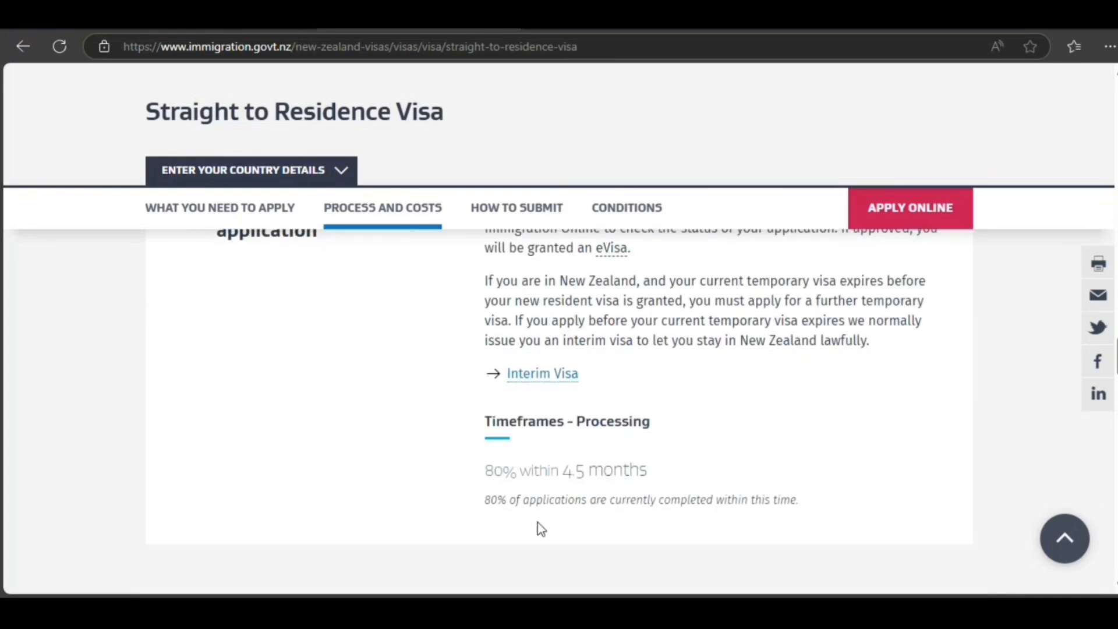
{"action": "scroll", "coordinate": [538, 529], "scroll_direction": "up", "scroll_amount": 6}
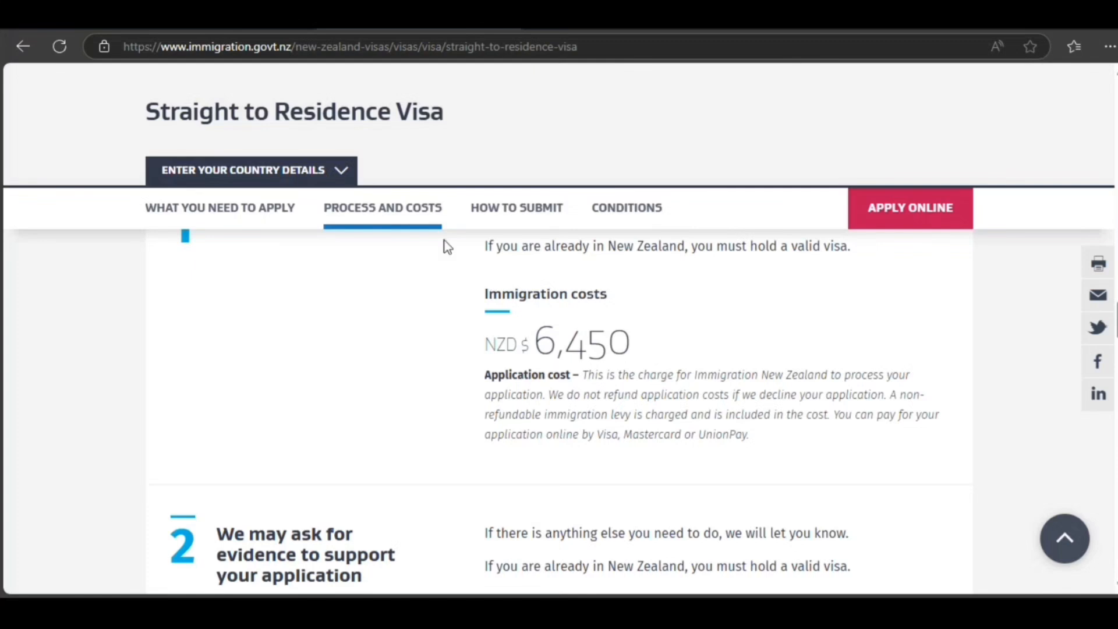
{"action": "left_click", "coordinate": [509, 209]}
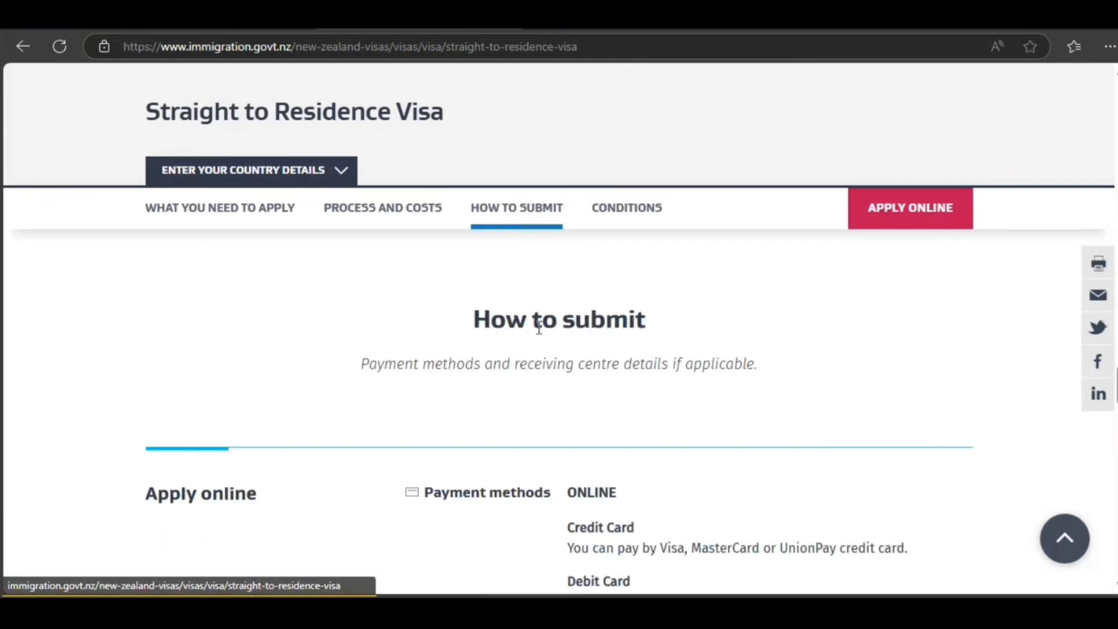
{"action": "scroll", "coordinate": [538, 328], "scroll_direction": "down", "scroll_amount": 3}
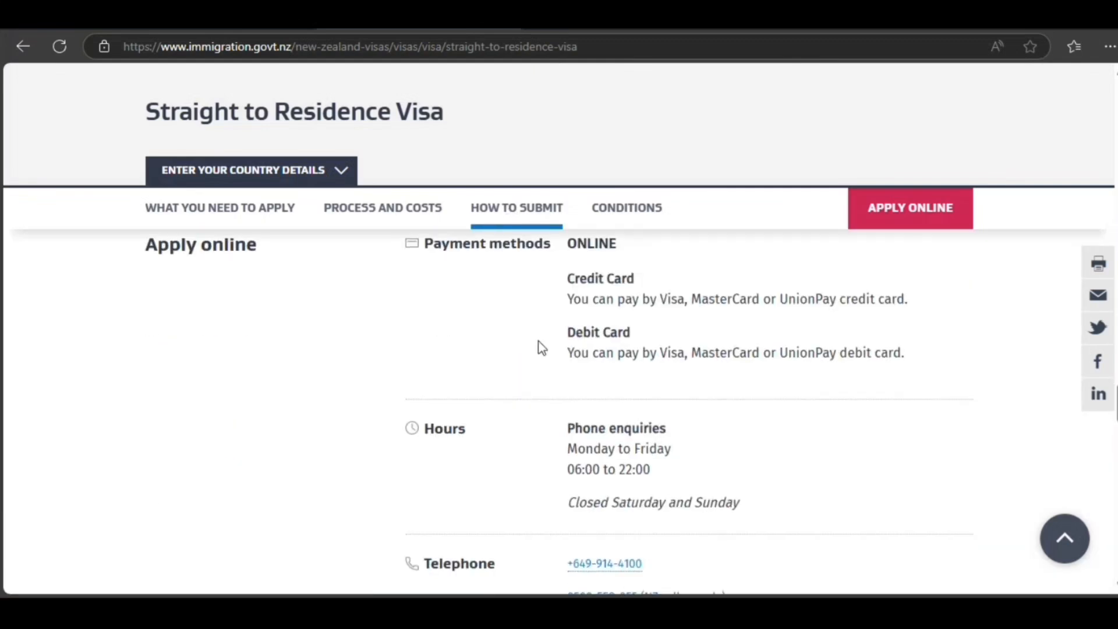
{"action": "scroll", "coordinate": [539, 348], "scroll_direction": "down", "scroll_amount": 3}
Apply online and log in with RealMe to reach the My Account page
{"action": "left_click", "coordinate": [890, 209]}
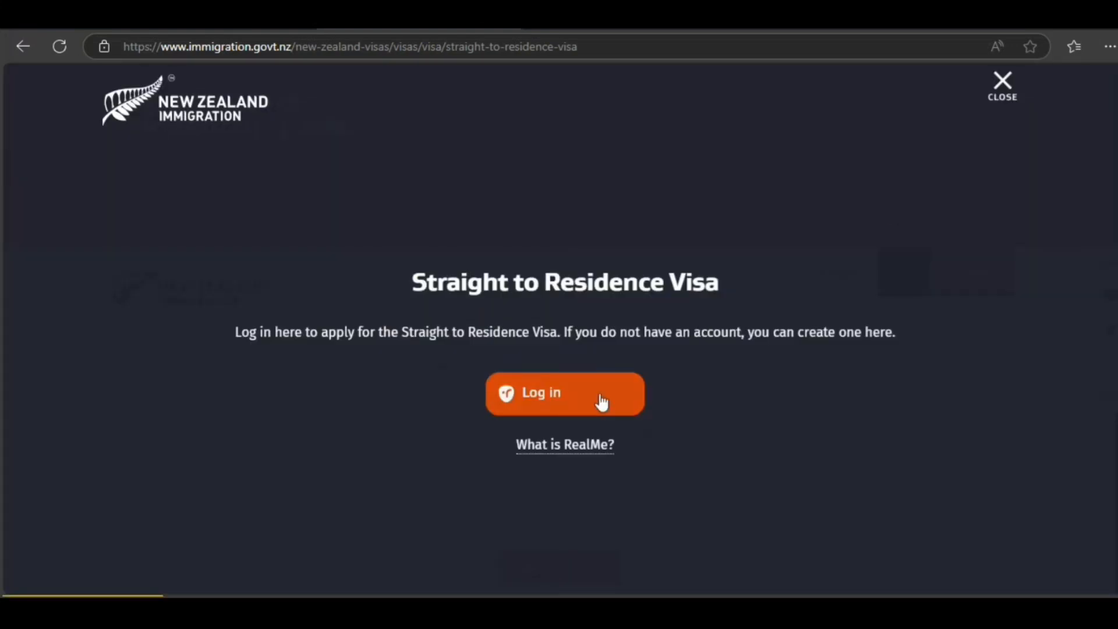
{"action": "left_click", "coordinate": [572, 401]}
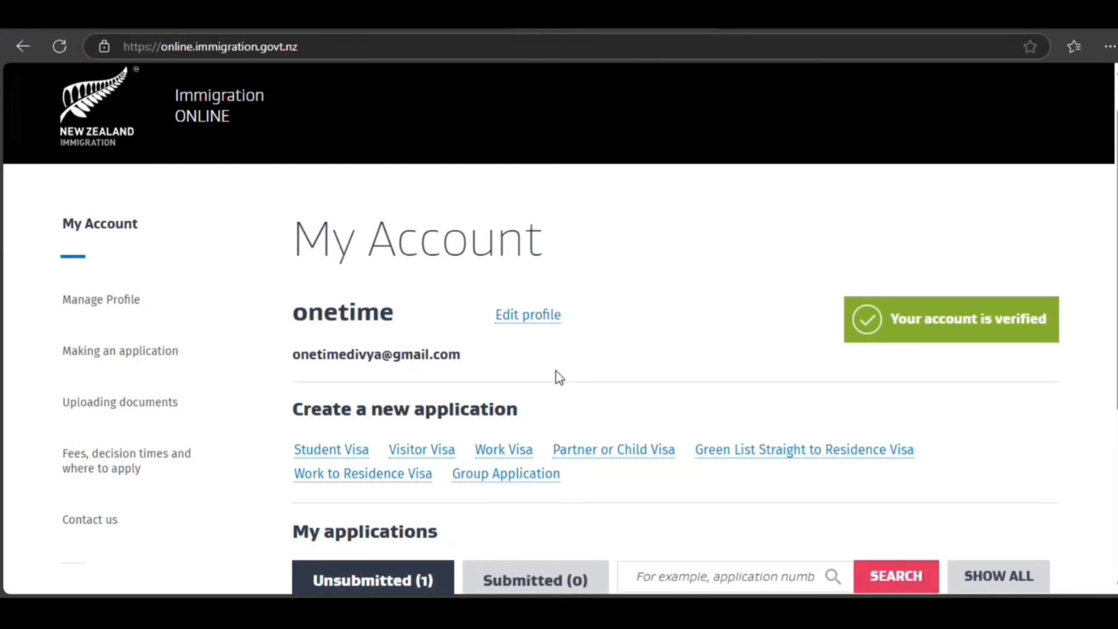
Start a Green List Straight to Residence application, answering Yes to payment card and Tier 1 job
{"action": "left_click", "coordinate": [819, 458]}
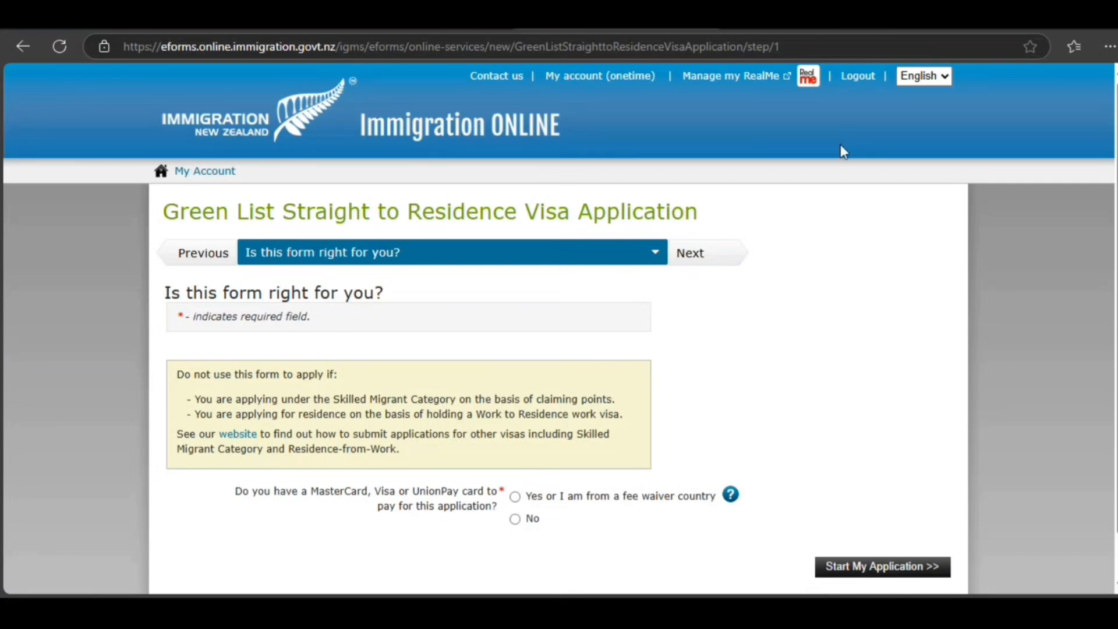
{"action": "scroll", "coordinate": [495, 361], "scroll_direction": "down", "scroll_amount": 1}
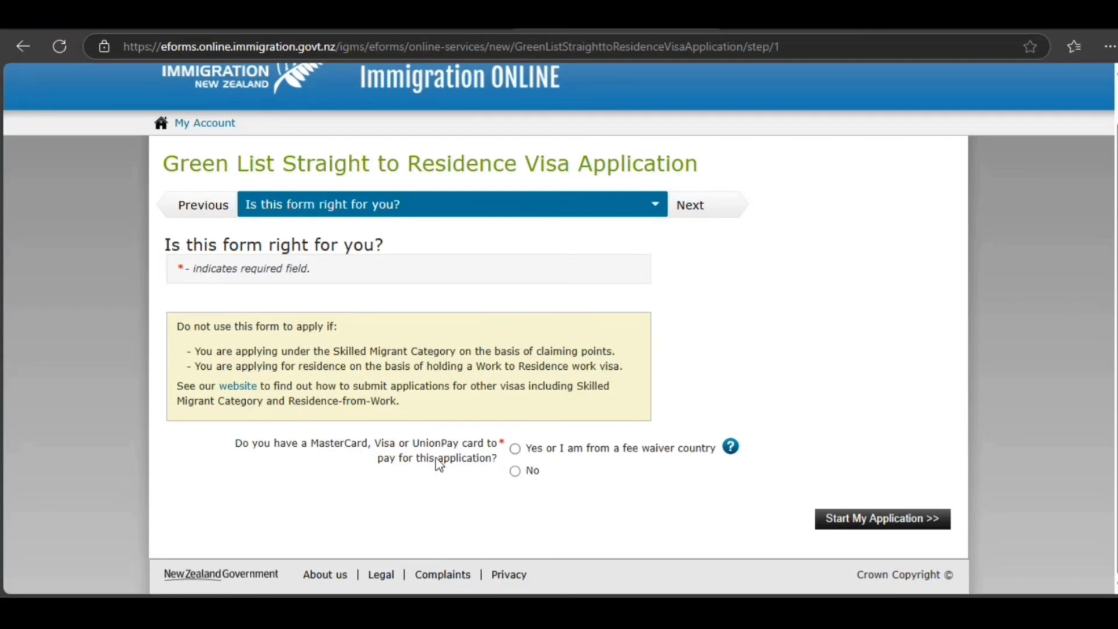
{"action": "left_click", "coordinate": [515, 449]}
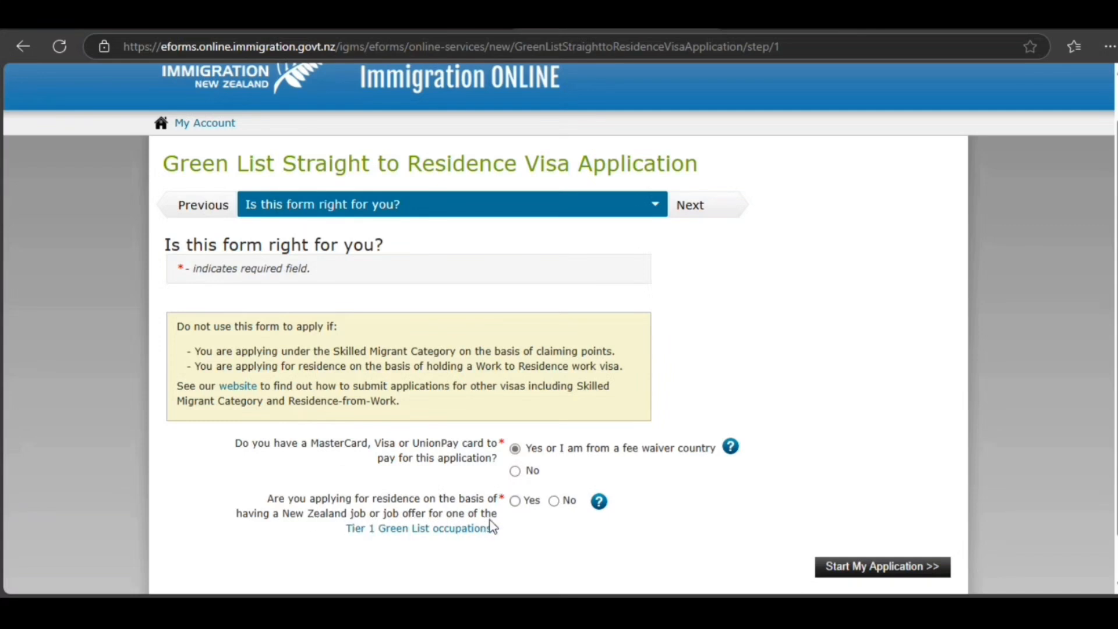
{"action": "left_click", "coordinate": [515, 501]}
{"action": "scroll", "coordinate": [757, 527], "scroll_direction": "down", "scroll_amount": 1}
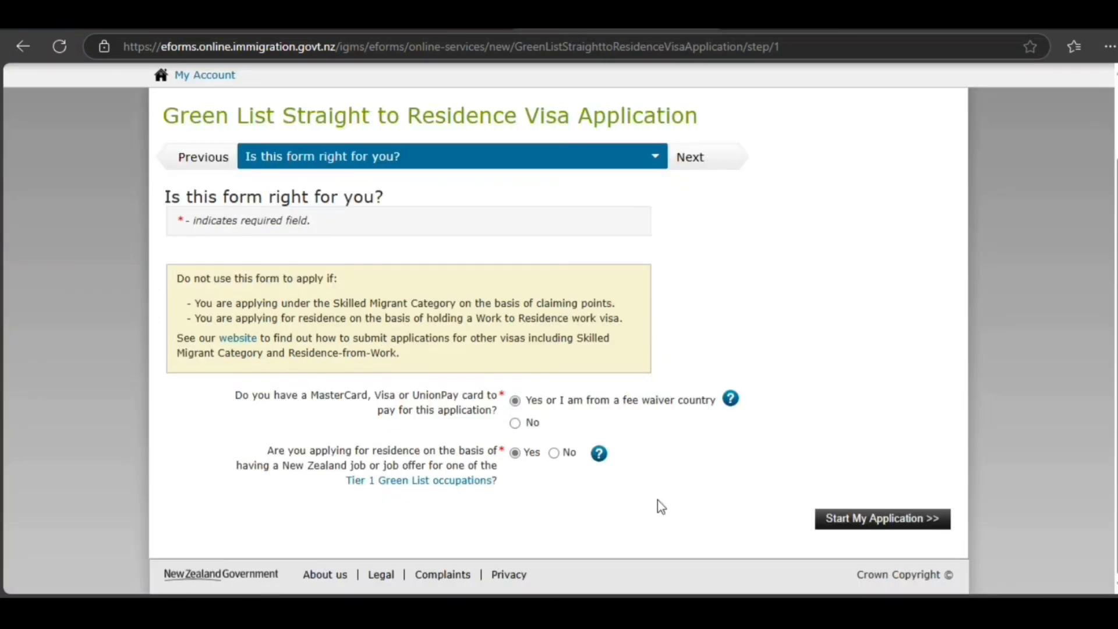
{"action": "left_click", "coordinate": [827, 524]}
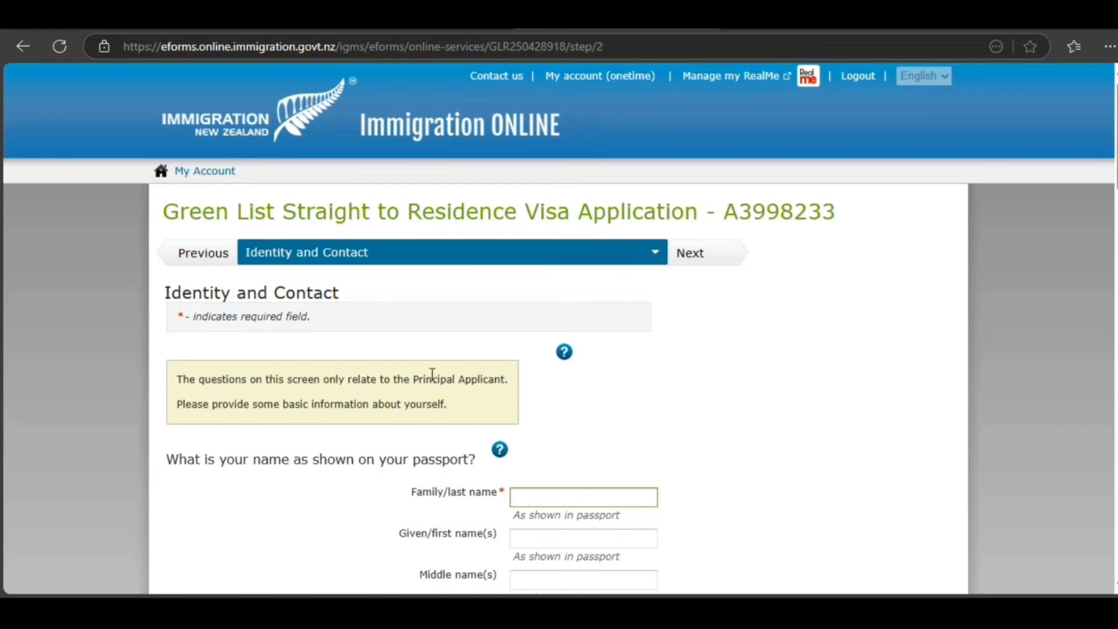
Enter the applicant's passport family and given names and set the title to Mr
{"action": "scroll", "coordinate": [432, 374], "scroll_direction": "down", "scroll_amount": 2}
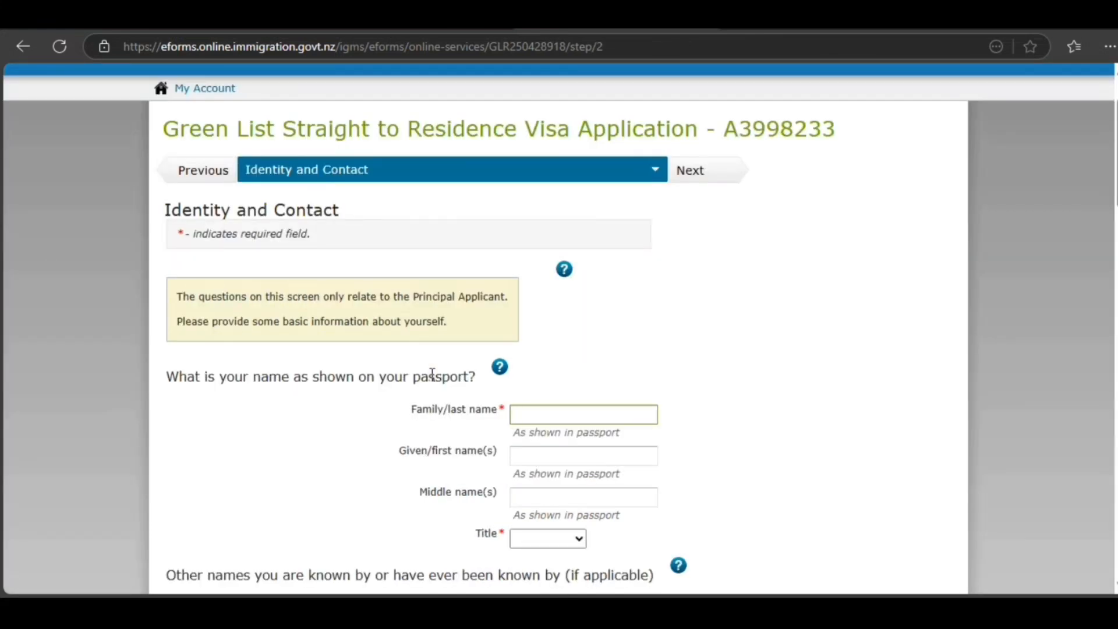
{"action": "type", "text": "Smith"}
{"action": "left_click", "coordinate": [568, 460]}
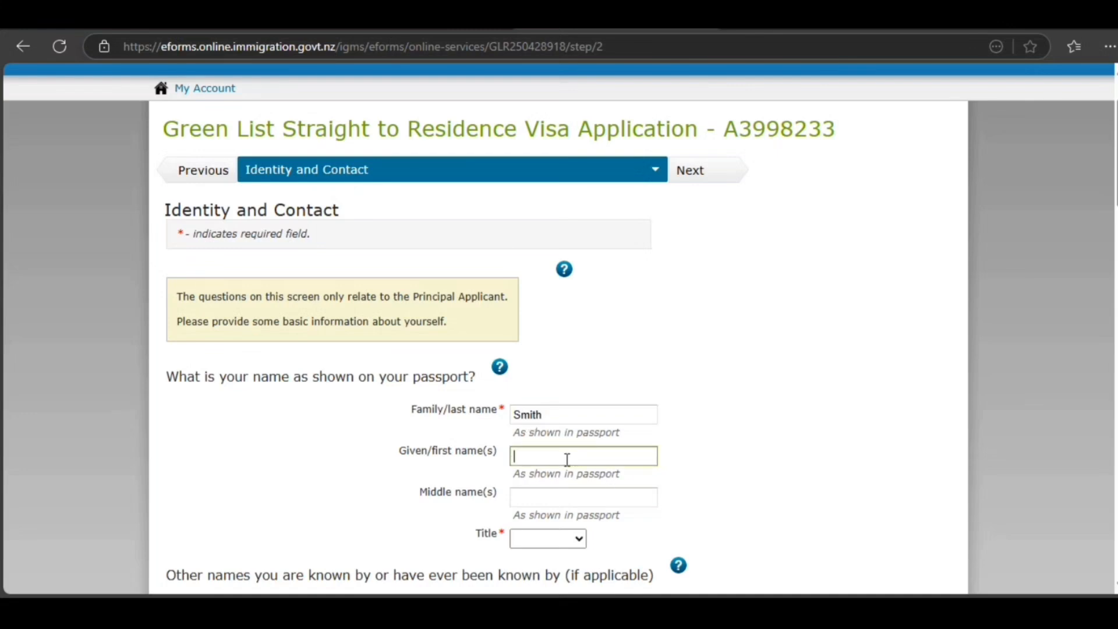
{"action": "type", "text": "john"}
{"action": "key", "text": "BackSpace"}
{"action": "key", "text": "BackSpace"}
{"action": "key", "text": "BackSpace"}
{"action": "key", "text": "BackSpace"}
{"action": "type", "text": "John"}
{"action": "left_click", "coordinate": [563, 527]}
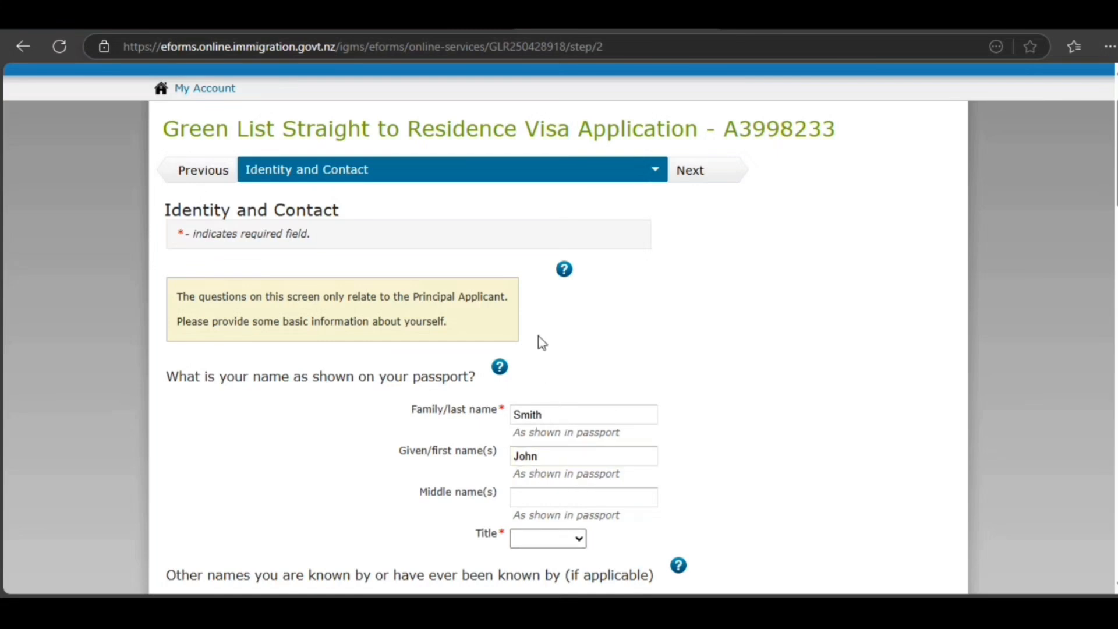
{"action": "key", "text": "Down"}
{"action": "scroll", "coordinate": [791, 499], "scroll_direction": "down", "scroll_amount": 4}
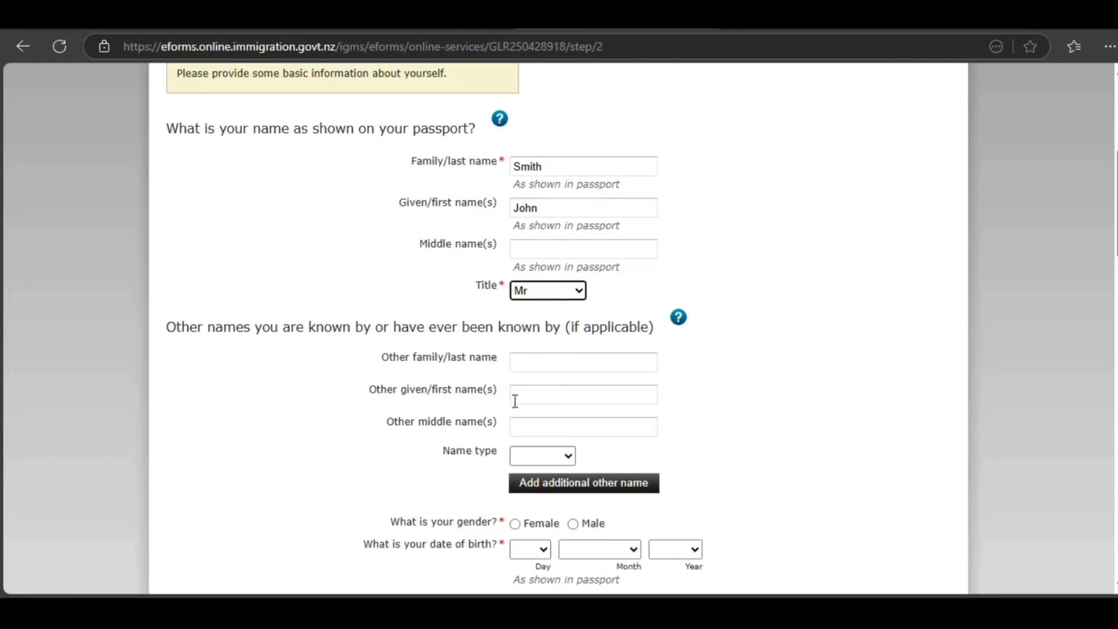
Set gender to Male and date of birth to 11 September 1996
{"action": "scroll", "coordinate": [514, 400], "scroll_direction": "down", "scroll_amount": 3}
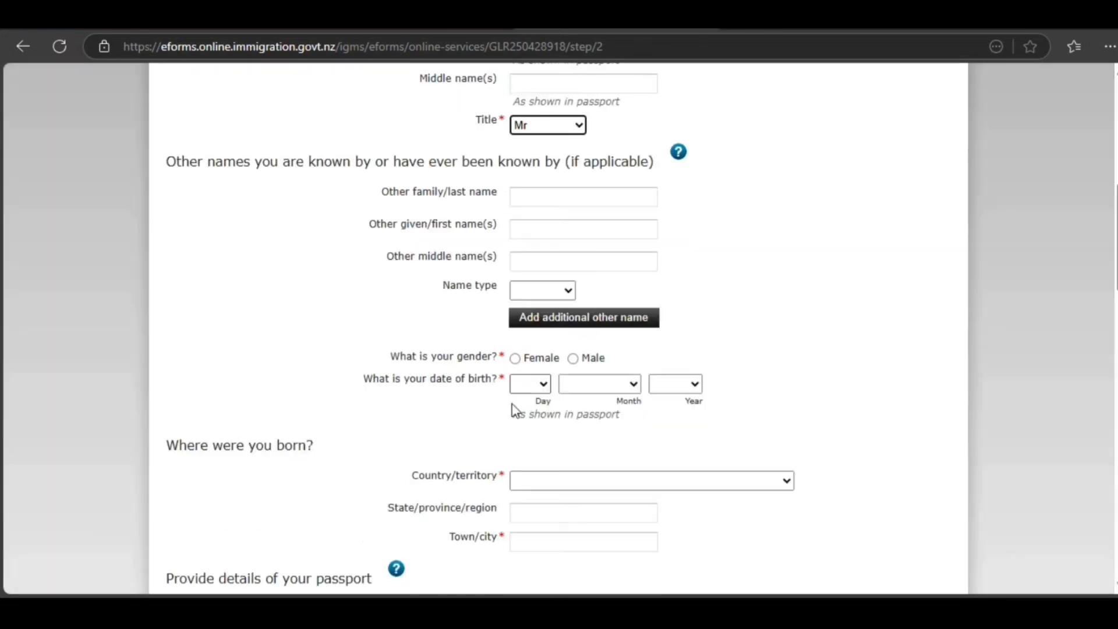
{"action": "left_click", "coordinate": [573, 358]}
{"action": "left_click", "coordinate": [536, 384]}
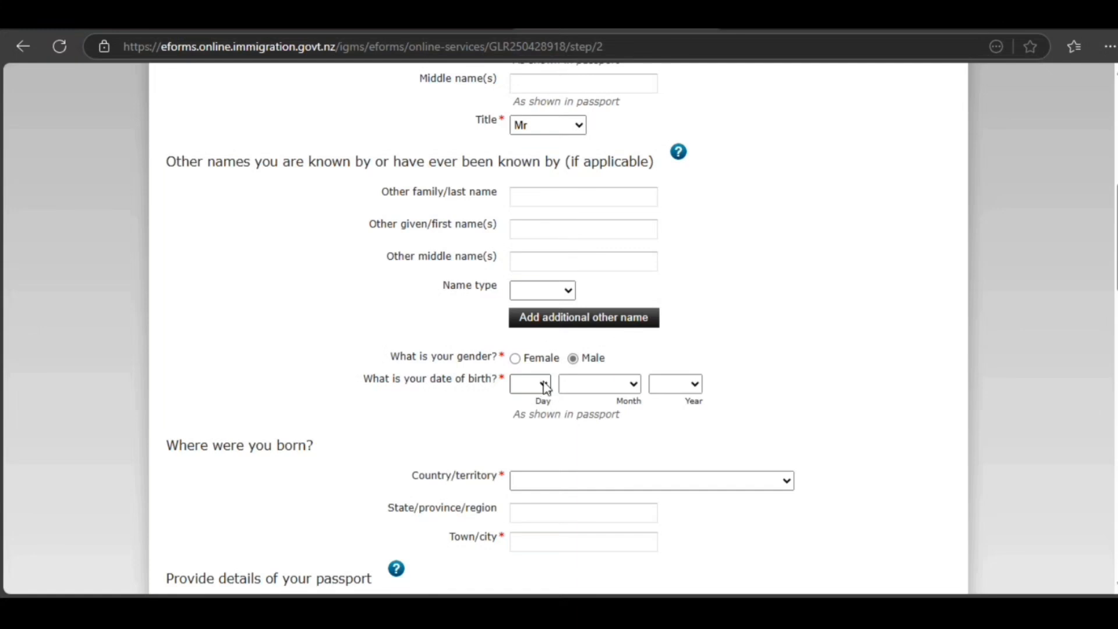
{"action": "left_click", "coordinate": [532, 238]}
{"action": "left_click", "coordinate": [584, 386]}
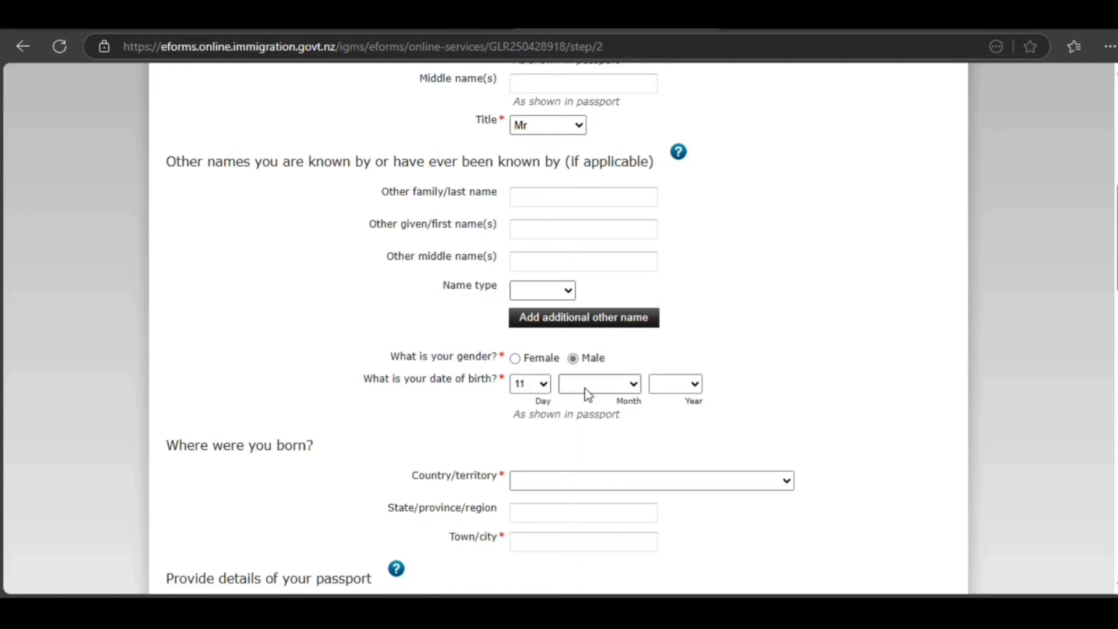
{"action": "left_click", "coordinate": [585, 315]}
{"action": "left_click", "coordinate": [669, 387]}
{"action": "left_click", "coordinate": [663, 273]}
Set the country of birth to India and the birth state to New Delhi
{"action": "type", "text": "in"}
{"action": "left_click", "coordinate": [533, 492]}
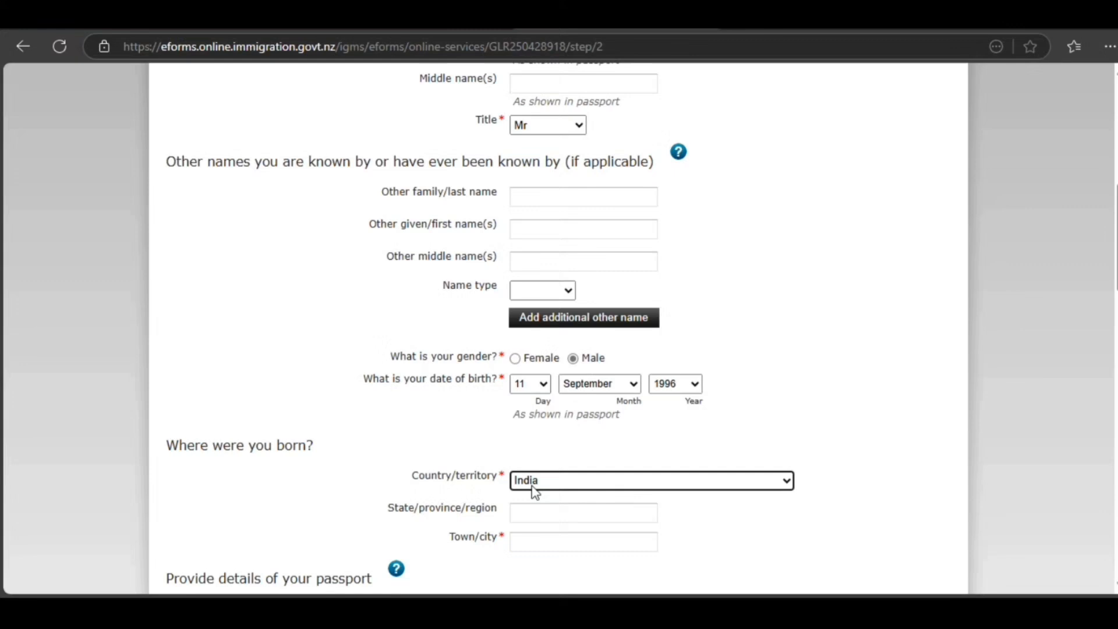
{"action": "left_click", "coordinate": [523, 516]}
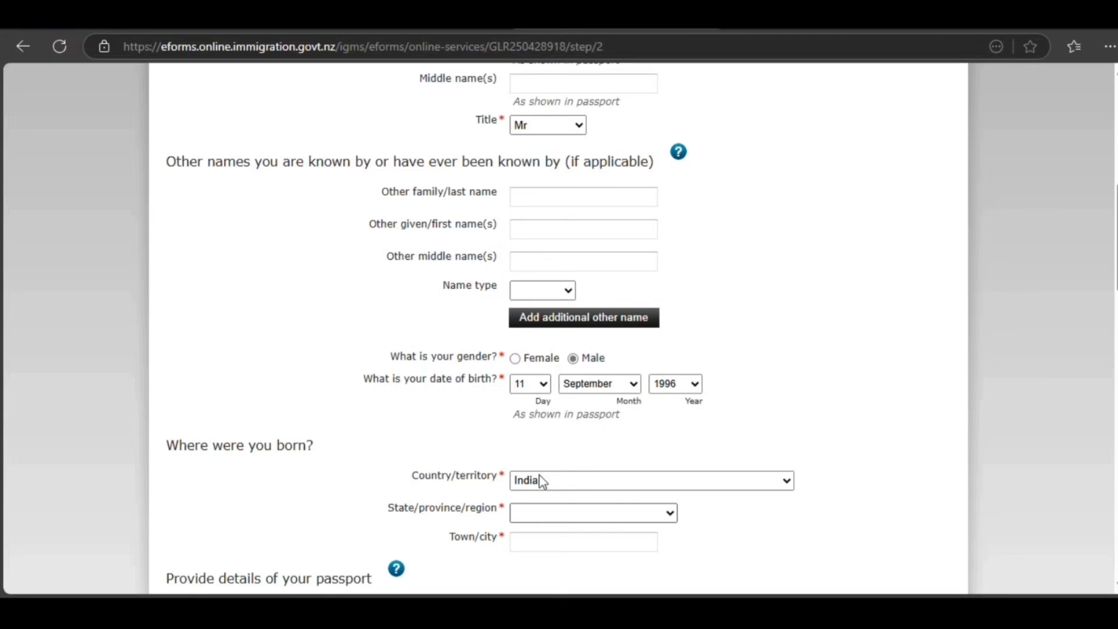
{"action": "left_click", "coordinate": [559, 513]}
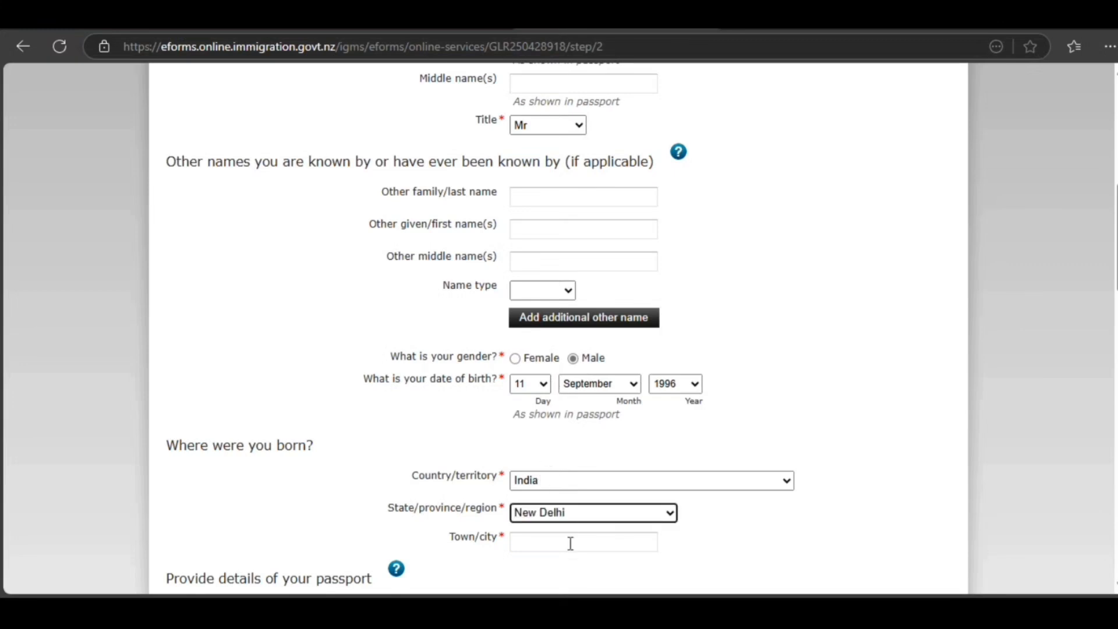
{"action": "left_click", "coordinate": [570, 541]}
{"action": "scroll", "coordinate": [570, 544], "scroll_direction": "down", "scroll_amount": 3}
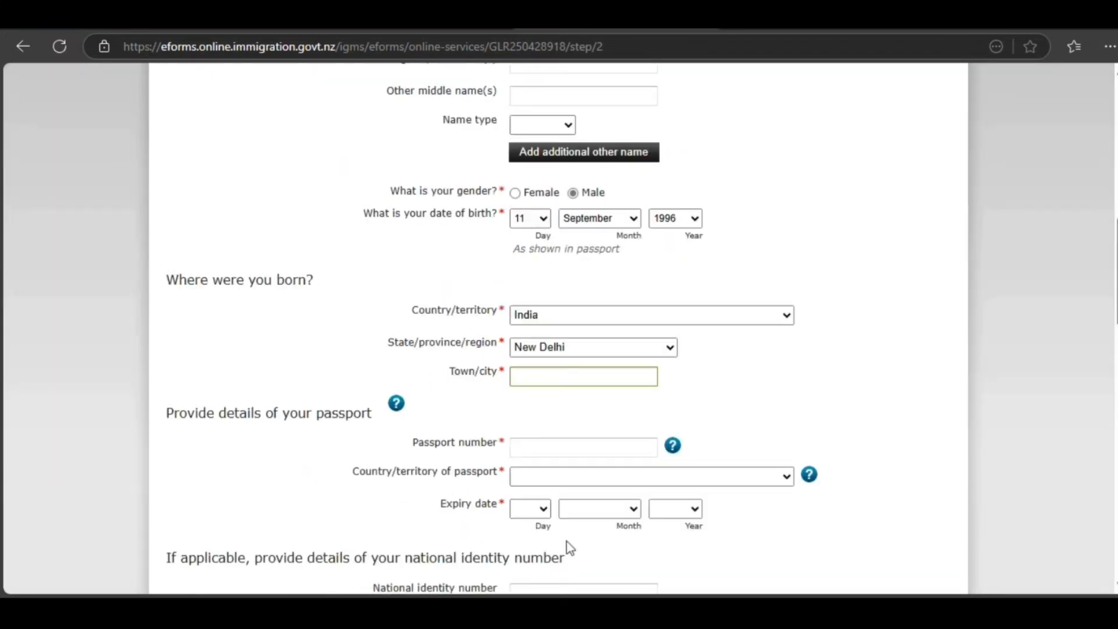
Enter New Delhi as the birth town and fill in the passport number
{"action": "type", "text": "New Delhi"}
{"action": "key", "text": "Tab"}
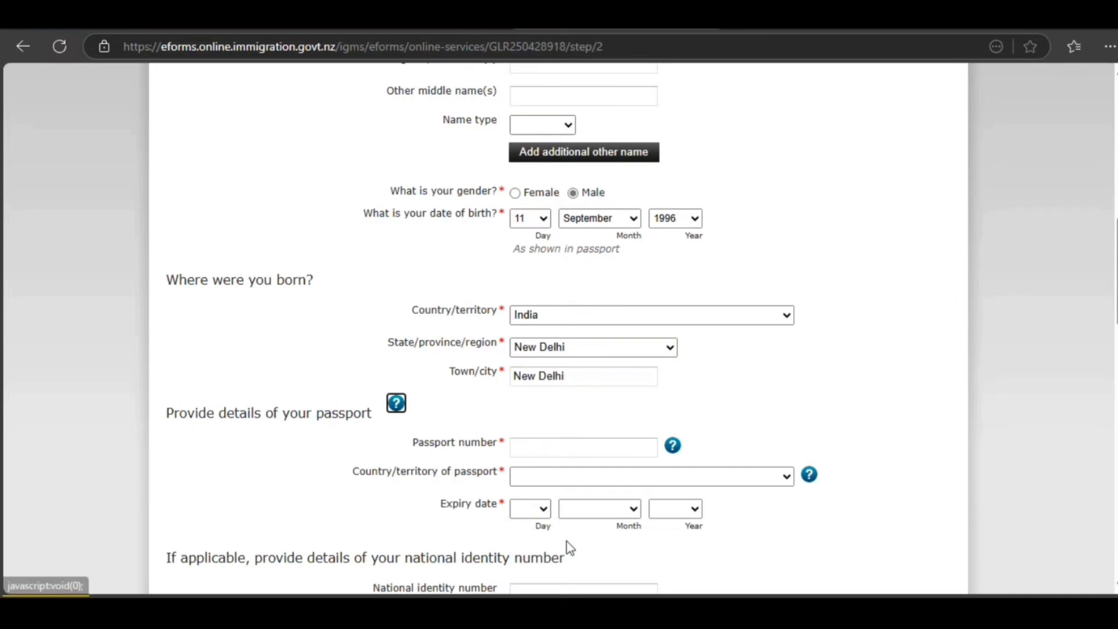
{"action": "key", "text": "Tab"}
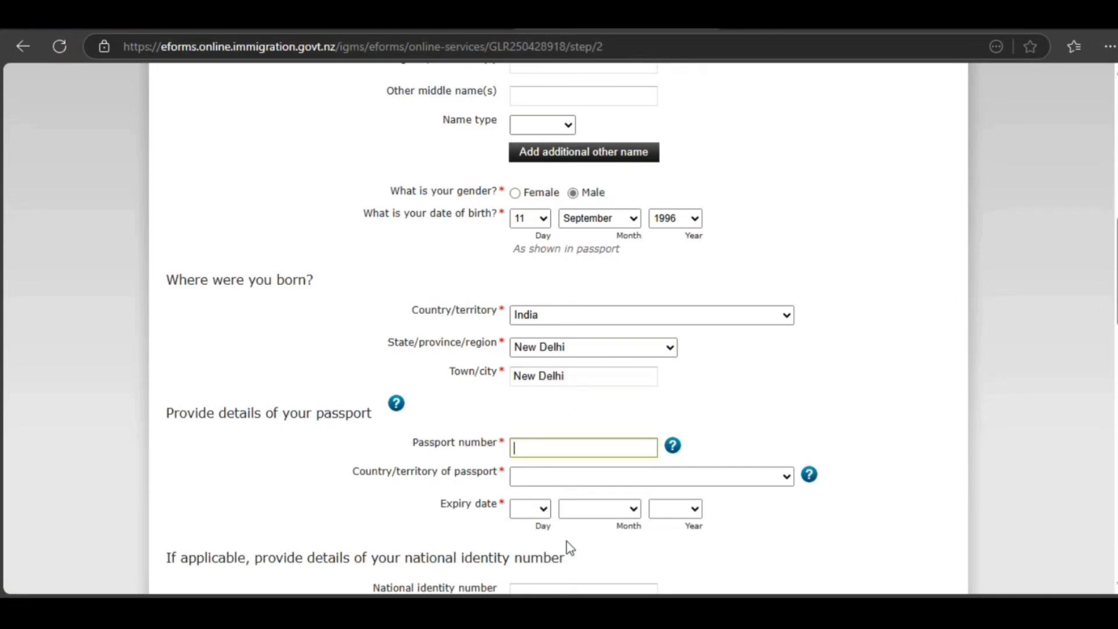
{"action": "type", "text": "K88888888"}
Set the passport issuing country to India and expiry to 16 December 2035
{"action": "left_click", "coordinate": [634, 472]}
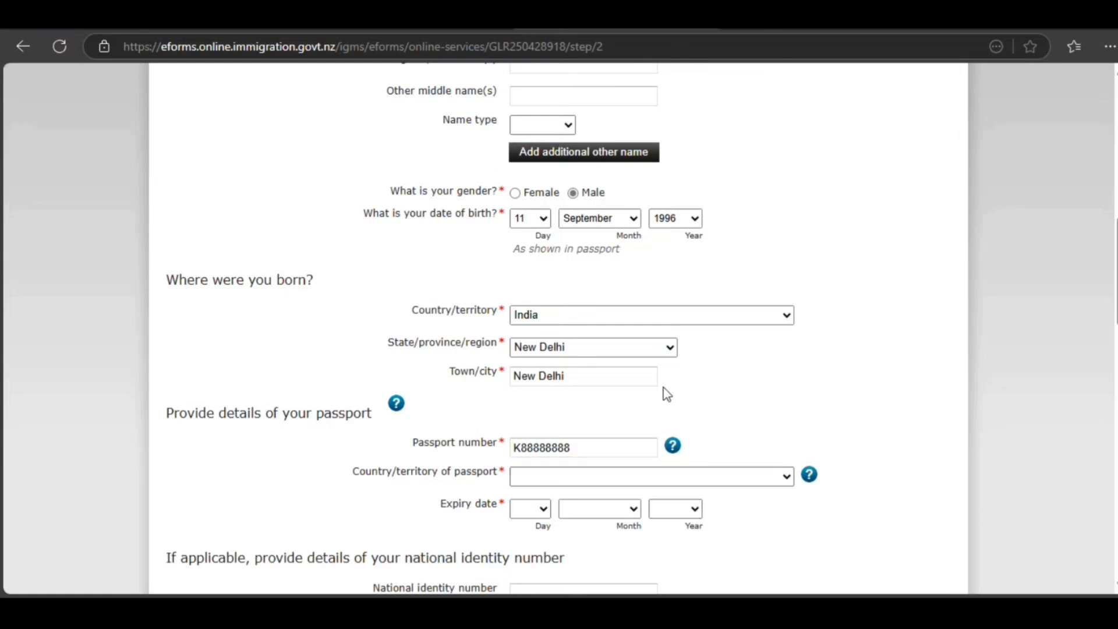
{"action": "type", "text": "indo"}
{"action": "key", "text": "Up"}
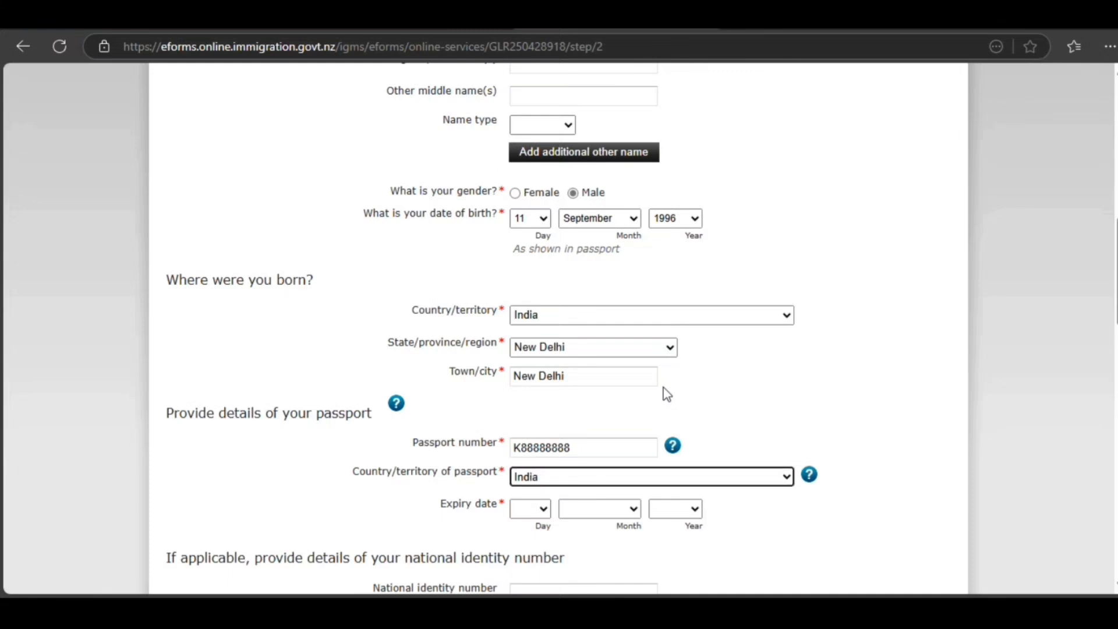
{"action": "left_click", "coordinate": [549, 510]}
{"action": "left_click", "coordinate": [531, 425]}
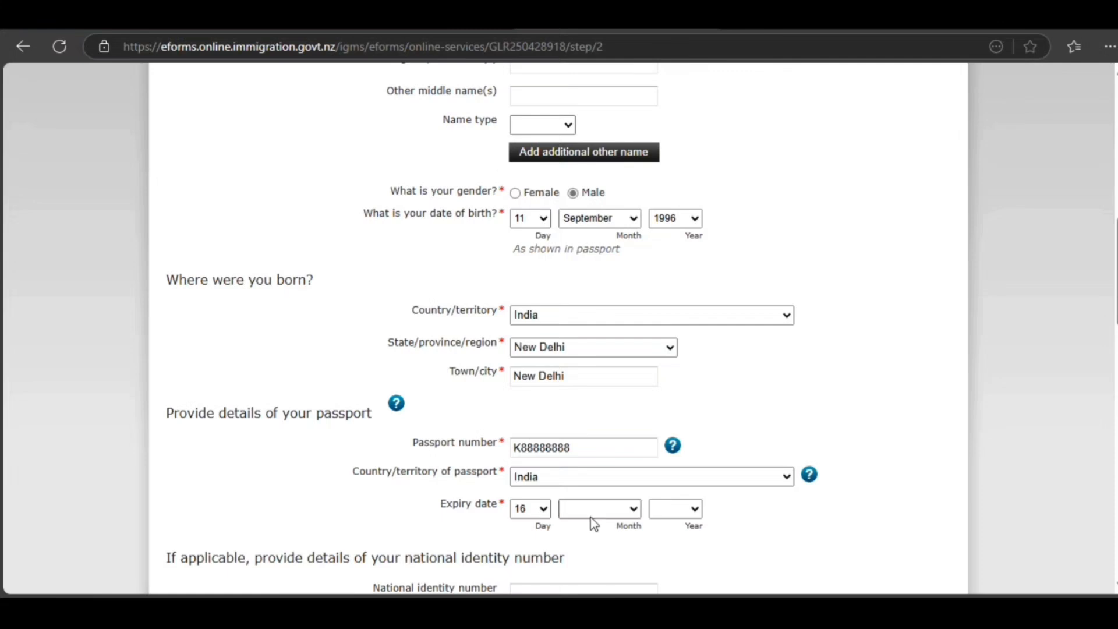
{"action": "left_click", "coordinate": [591, 510]}
{"action": "left_click", "coordinate": [596, 483]}
{"action": "left_click", "coordinate": [663, 330]}
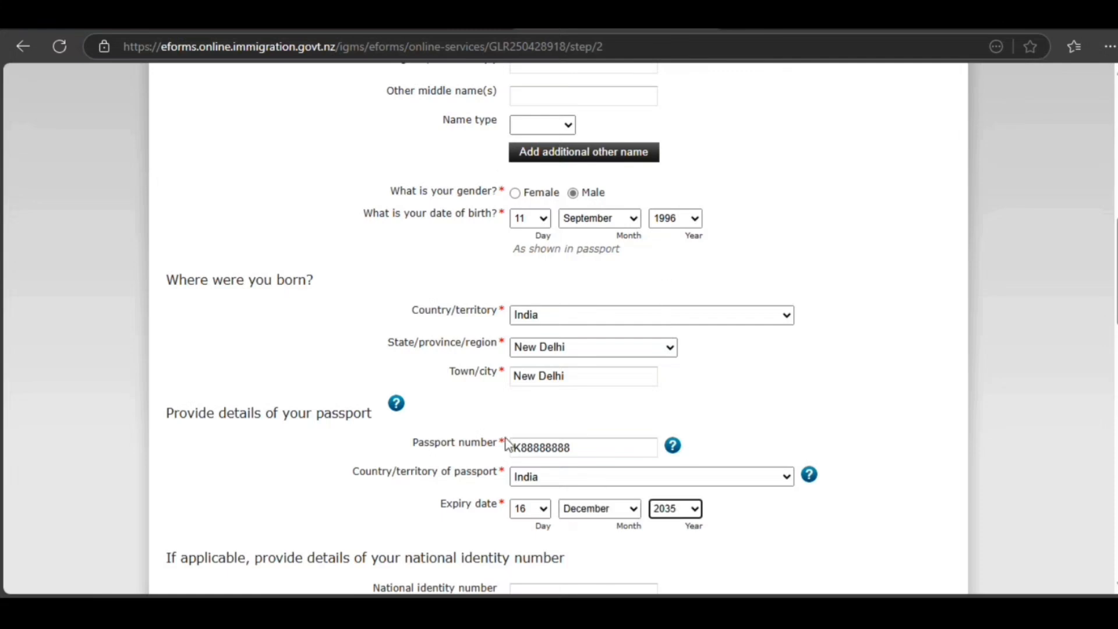
{"action": "scroll", "coordinate": [504, 444], "scroll_direction": "down", "scroll_amount": 3}
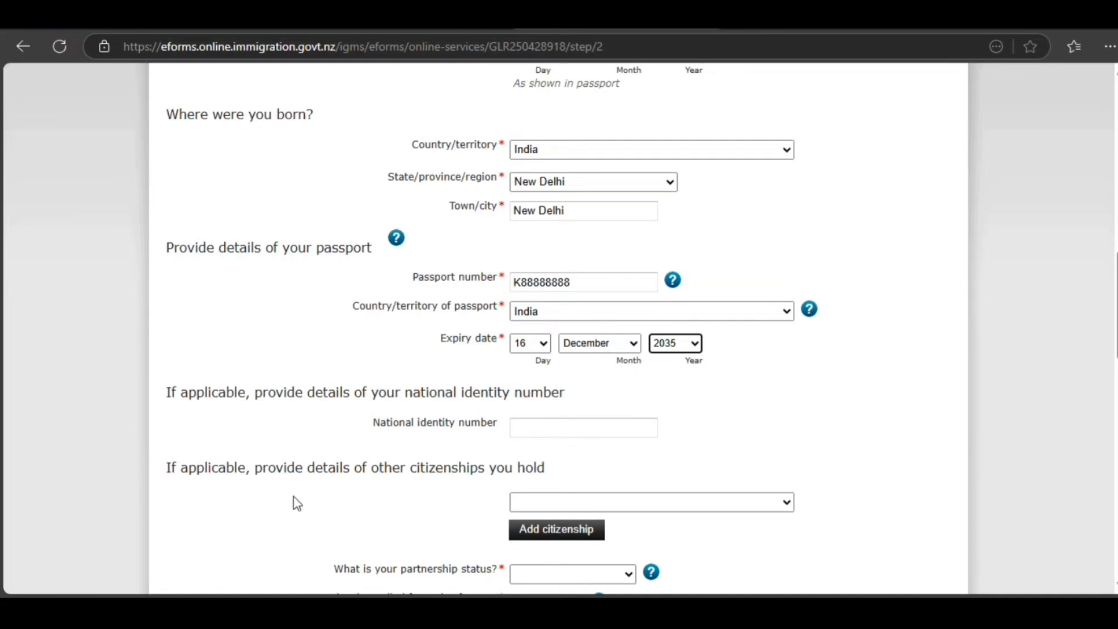
{"action": "scroll", "coordinate": [359, 507], "scroll_direction": "down", "scroll_amount": 3}
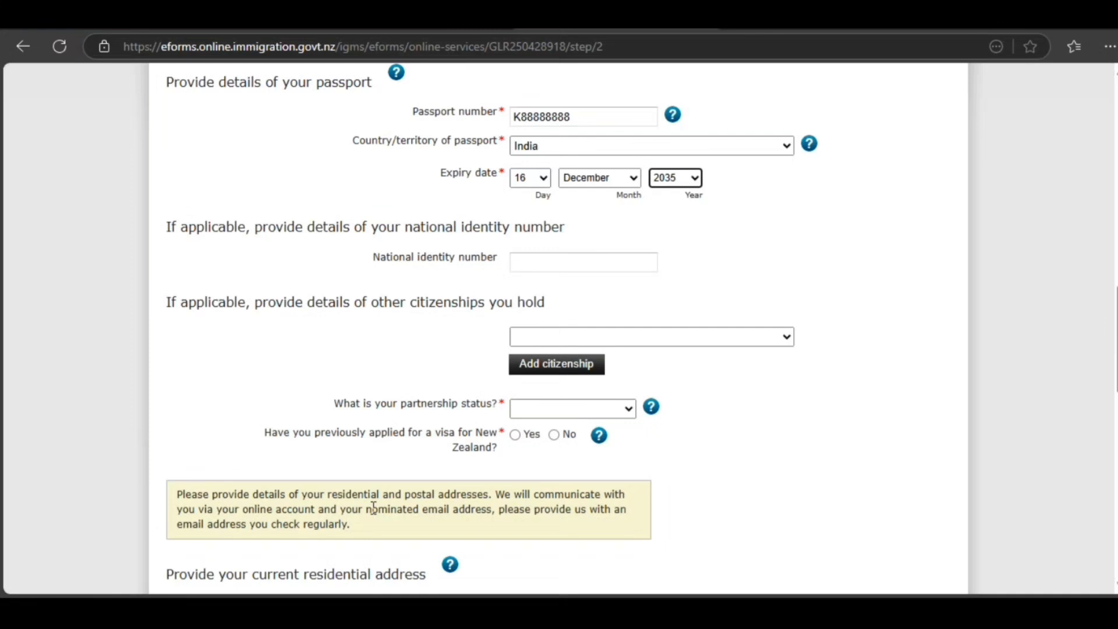
Set partnership status to Single and answer No to previous New Zealand visa applications
{"action": "left_click", "coordinate": [570, 421]}
{"action": "left_click", "coordinate": [539, 463]}
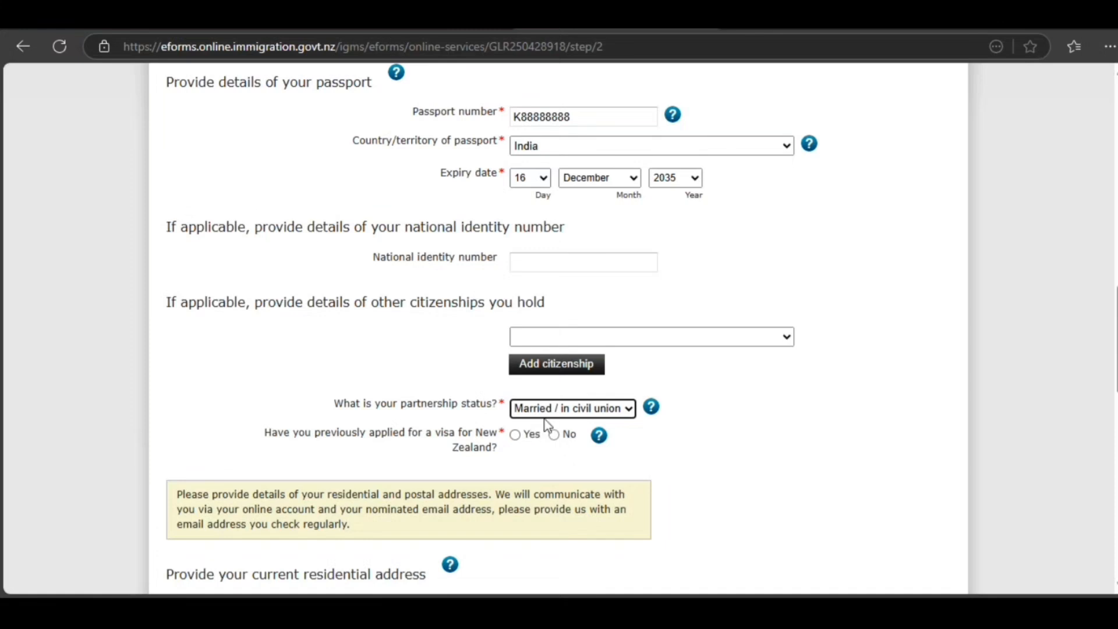
{"action": "left_click", "coordinate": [546, 417]}
{"action": "left_click", "coordinate": [531, 457]}
{"action": "left_click", "coordinate": [554, 434]}
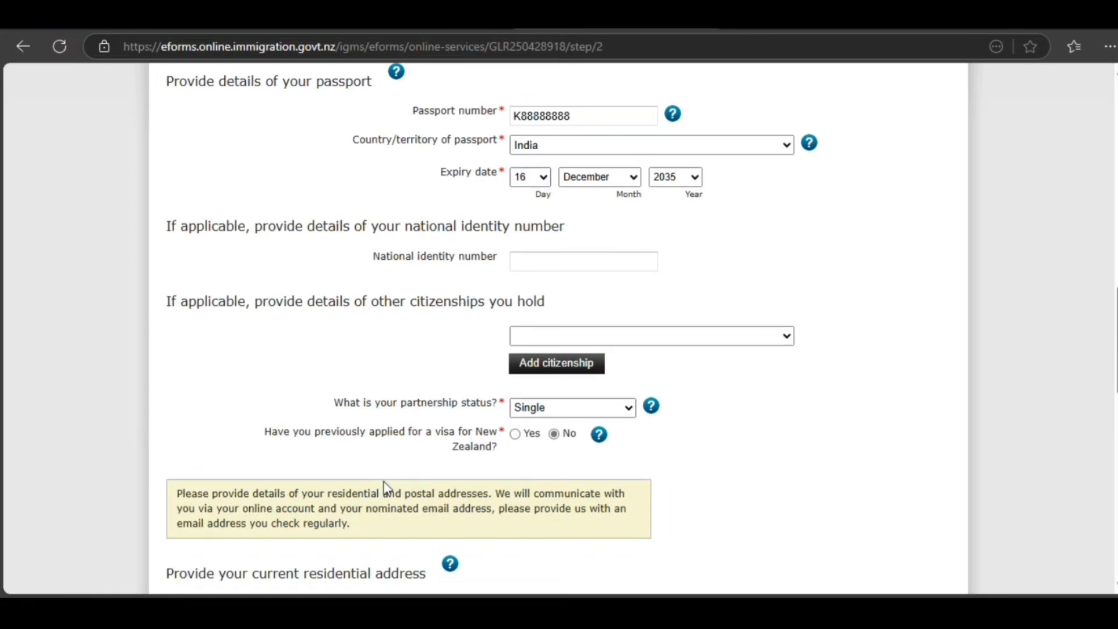
Set the residential address country/territory to India
{"action": "scroll", "coordinate": [384, 488], "scroll_direction": "down", "scroll_amount": 1}
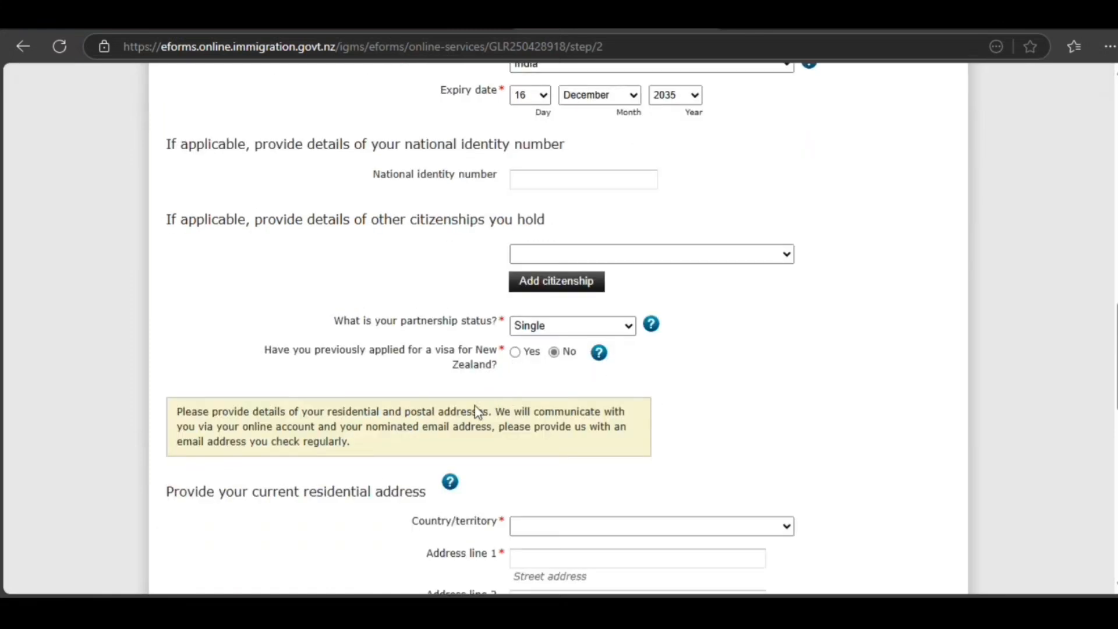
{"action": "scroll", "coordinate": [449, 432], "scroll_direction": "down", "scroll_amount": 2}
{"action": "scroll", "coordinate": [446, 434], "scroll_direction": "down", "scroll_amount": 1}
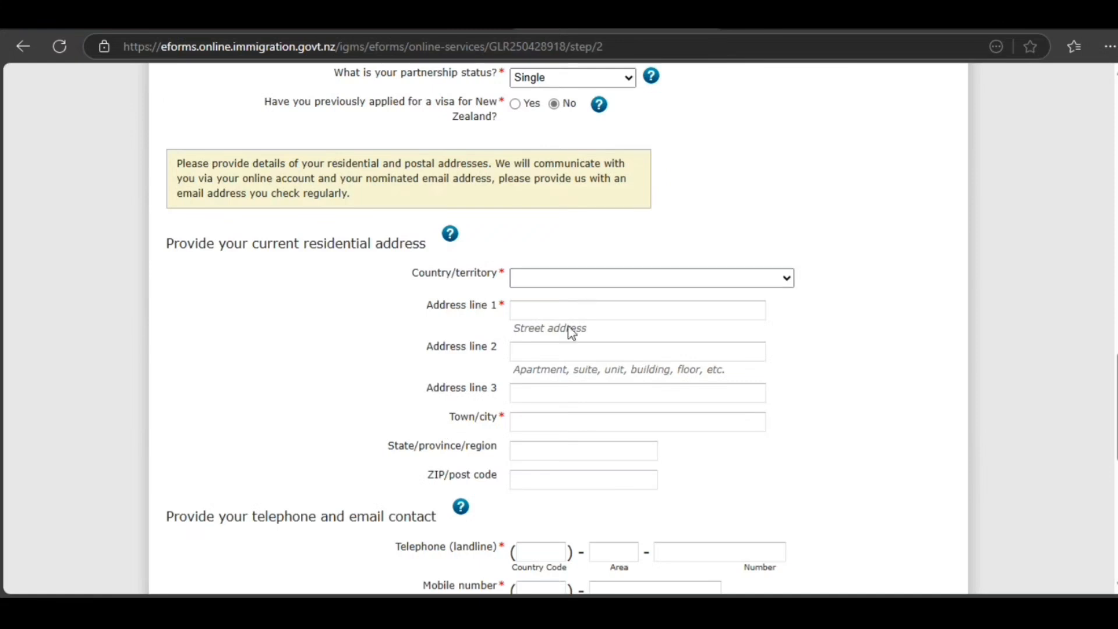
{"action": "type", "text": "indo"}
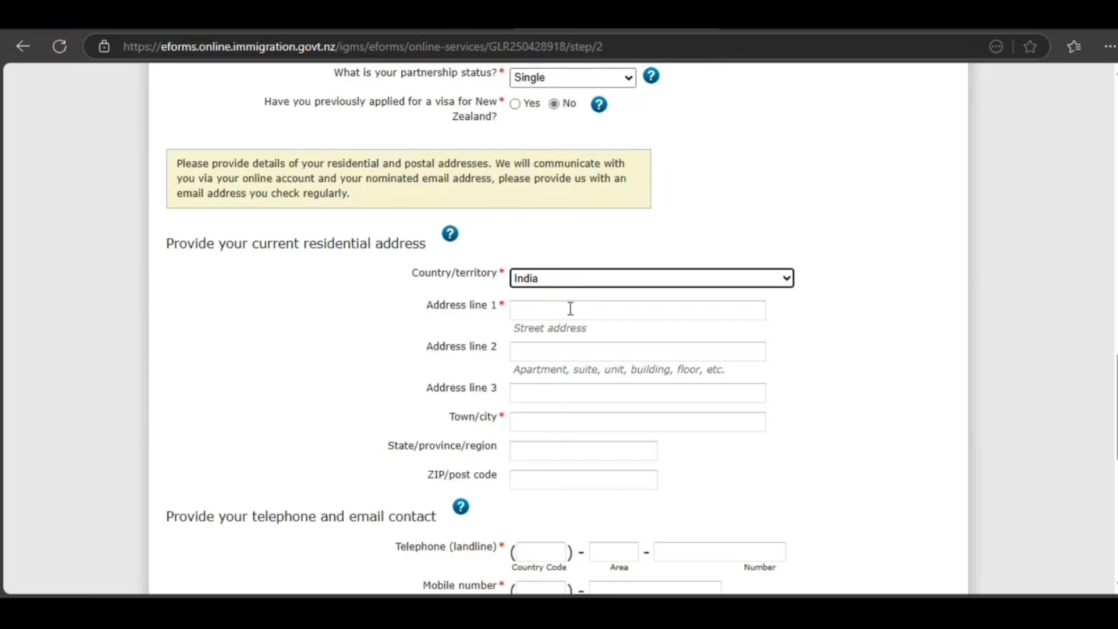
{"action": "left_click", "coordinate": [571, 309]}
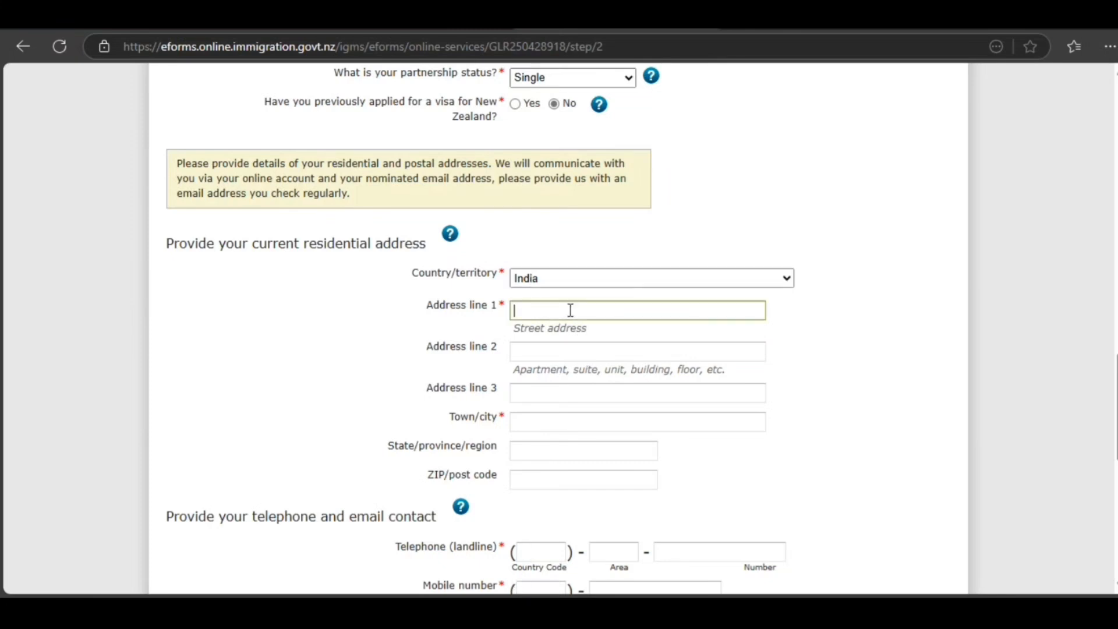
{"action": "scroll", "coordinate": [570, 310], "scroll_direction": "down", "scroll_amount": 8}
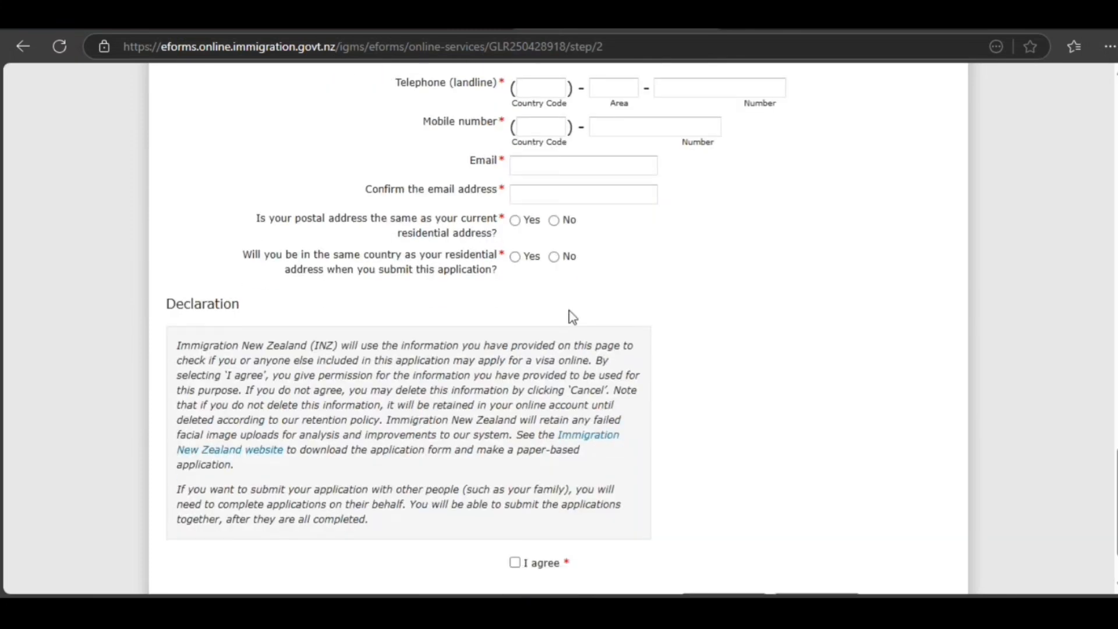
{"action": "scroll", "coordinate": [572, 318], "scroll_direction": "up", "scroll_amount": 7}
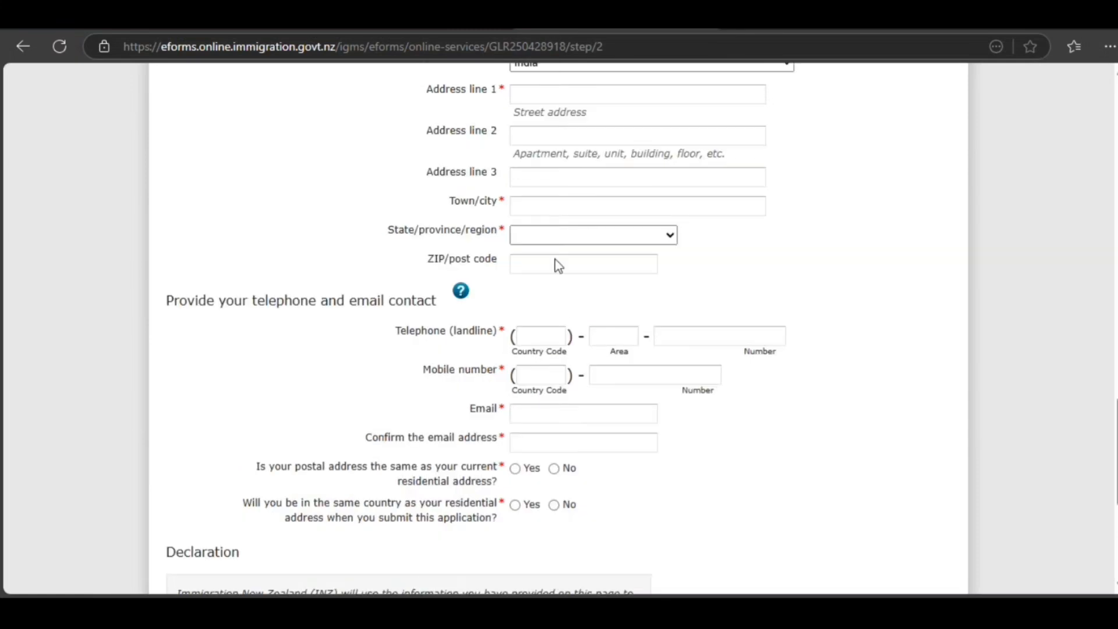
Enter the street address, New Delhi as town/city and state/province, and the ZIP/post code
{"action": "left_click", "coordinate": [552, 258]}
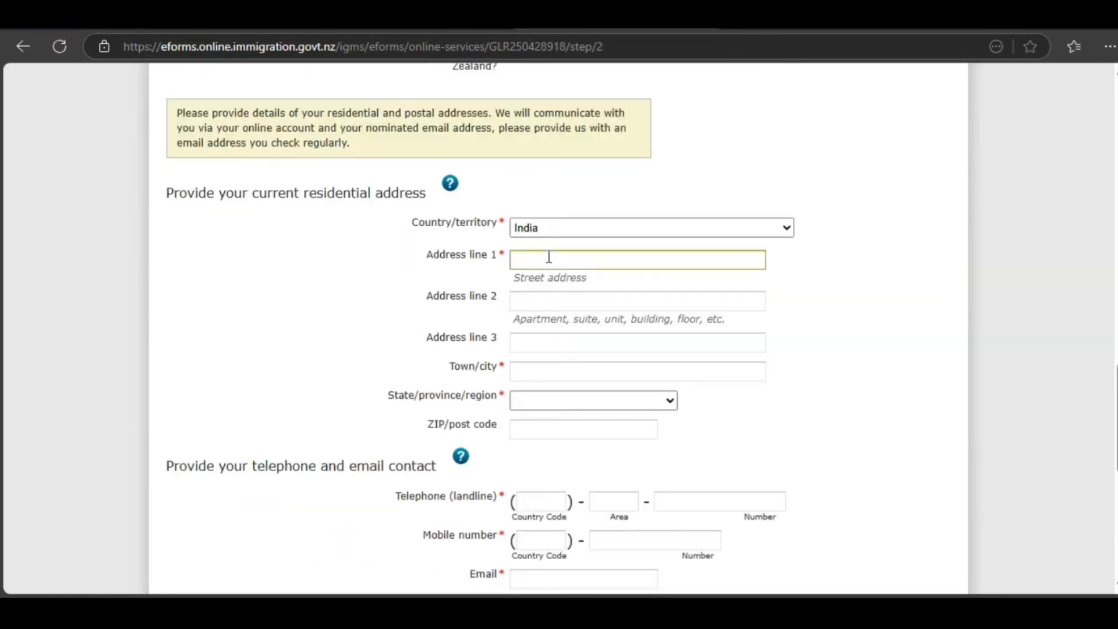
{"action": "type", "text": "787 j jhh jhjhj hj"}
{"action": "left_click", "coordinate": [542, 374]}
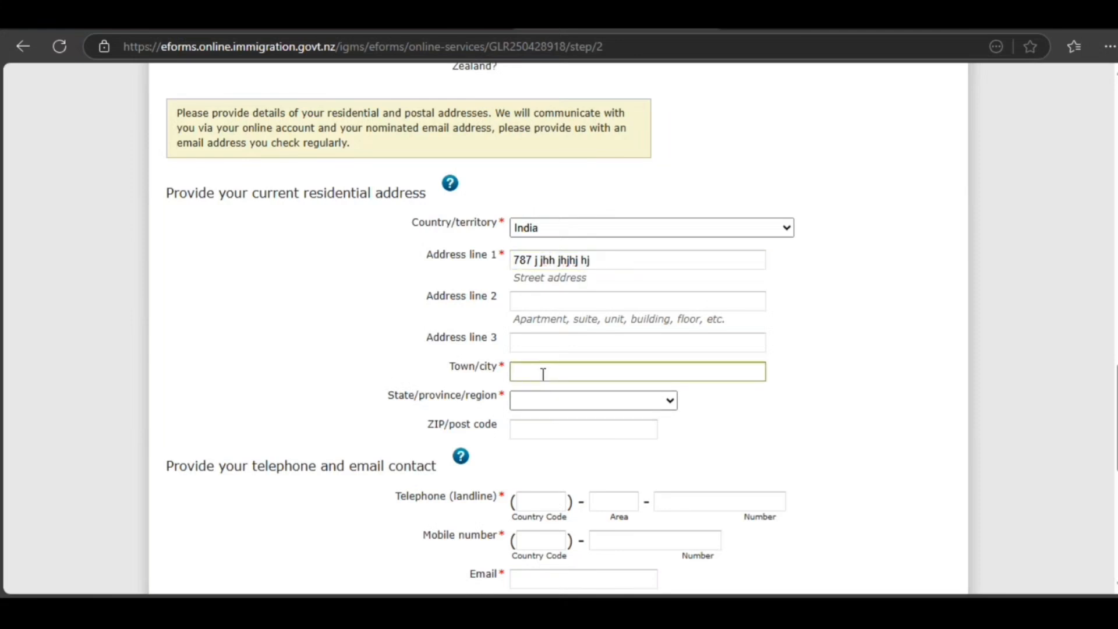
{"action": "type", "text": "New Delhi"}
{"action": "left_click", "coordinate": [577, 402]}
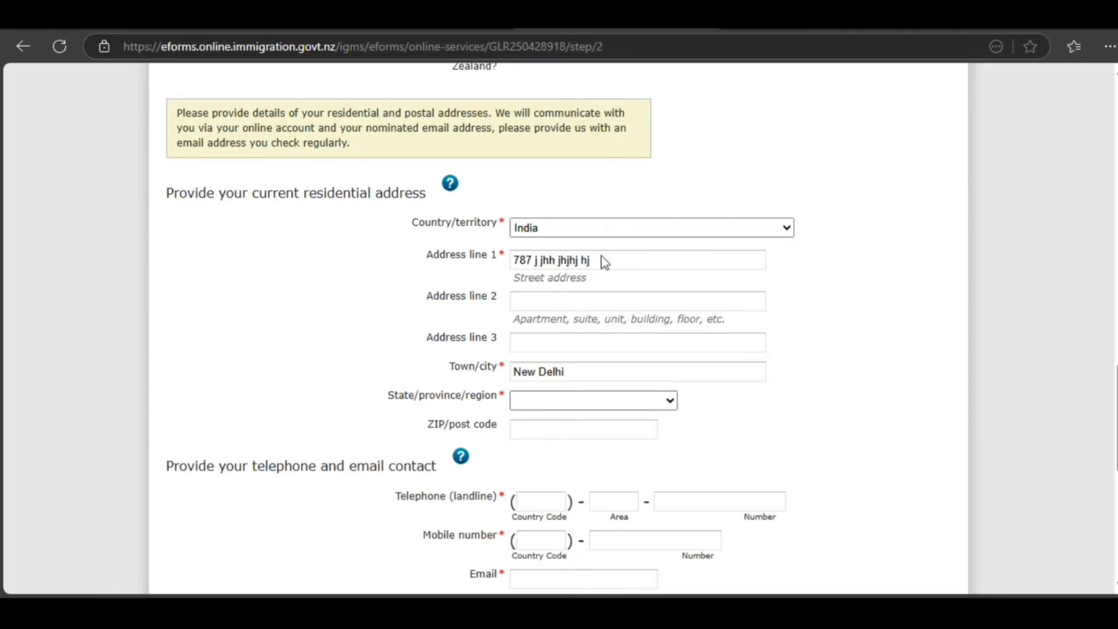
{"action": "left_click", "coordinate": [583, 252]}
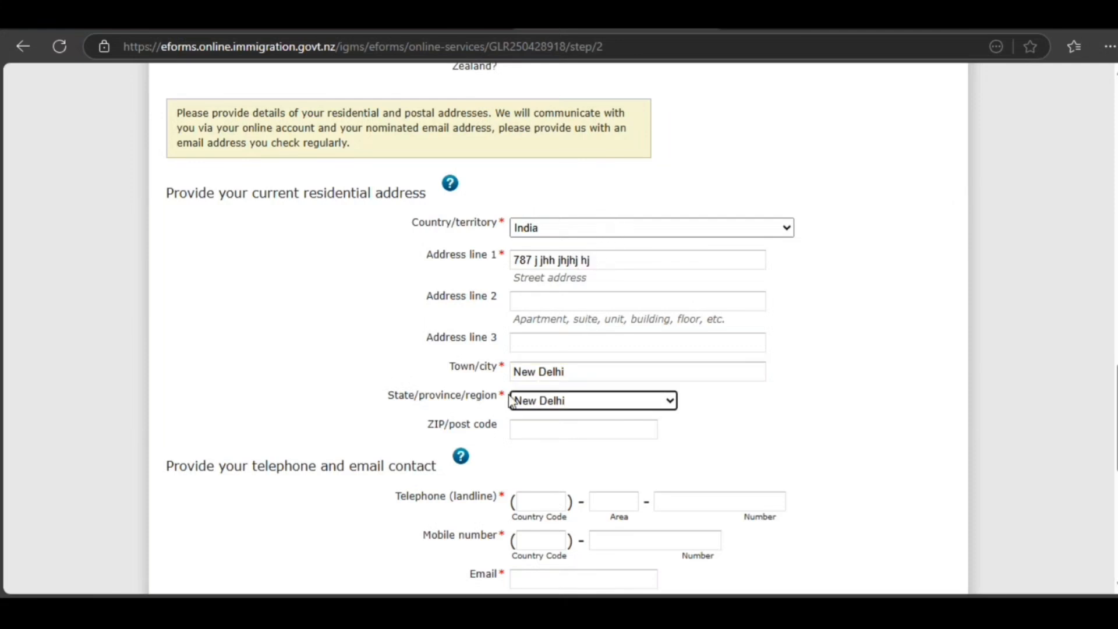
{"action": "left_click", "coordinate": [540, 436]}
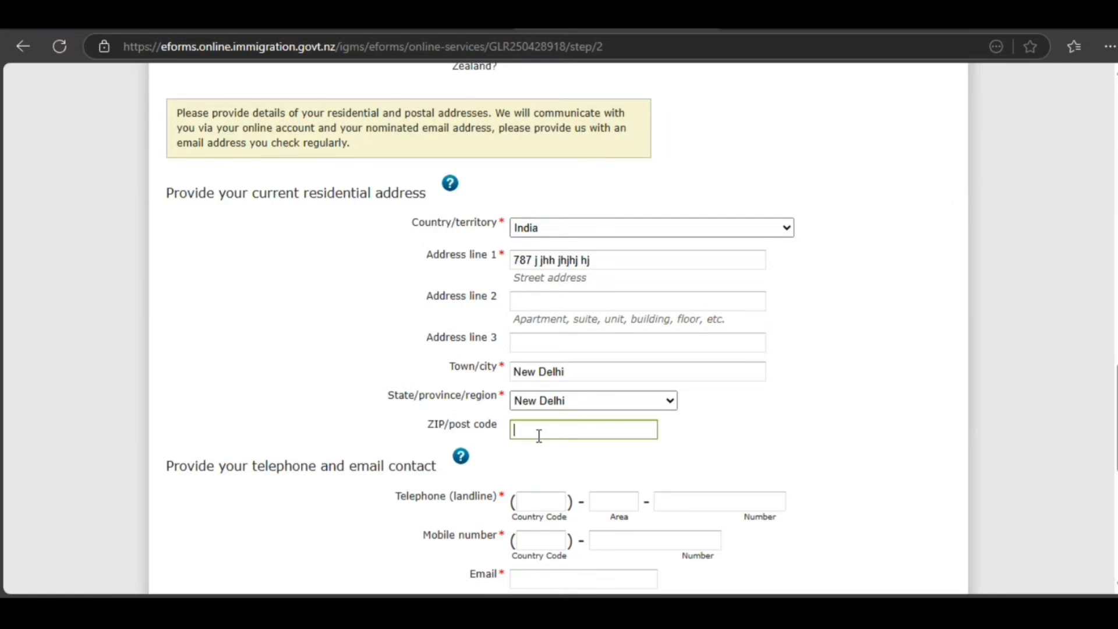
{"action": "type", "text": "909000909"}
{"action": "scroll", "coordinate": [540, 445], "scroll_direction": "down", "scroll_amount": 3}
Enter the mobile number with country code 91 and the email address, pasted again into Confirm email
{"action": "left_click", "coordinate": [534, 371]}
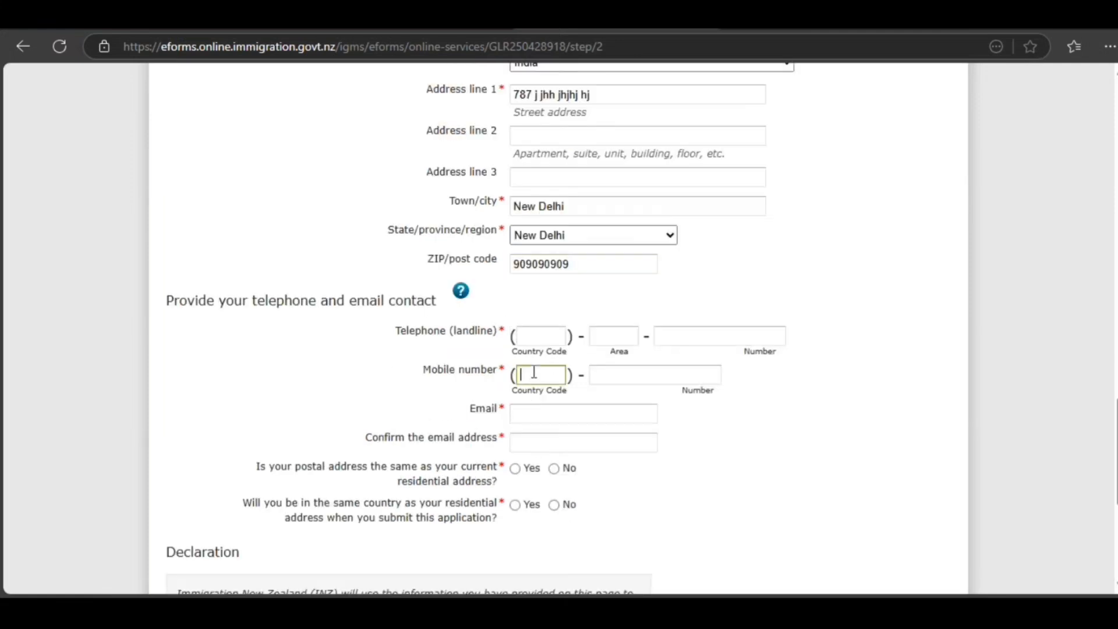
{"action": "type", "text": "91"}
{"action": "key", "text": "Tab"}
{"action": "type", "text": "78787"}
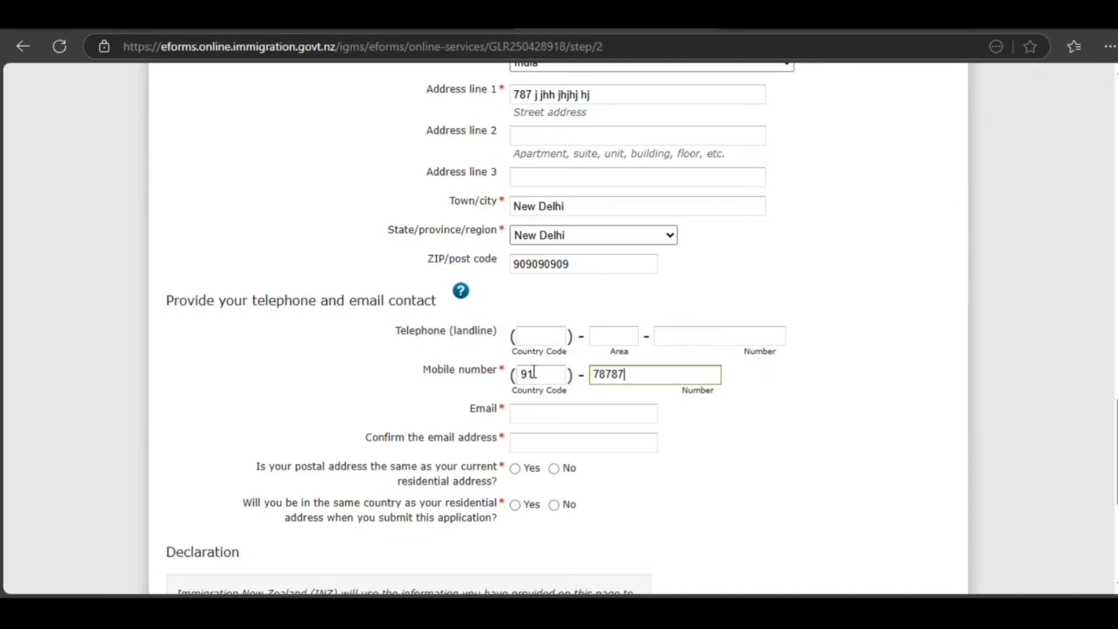
{"action": "type", "text": "8787877"}
{"action": "key", "text": "Tab"}
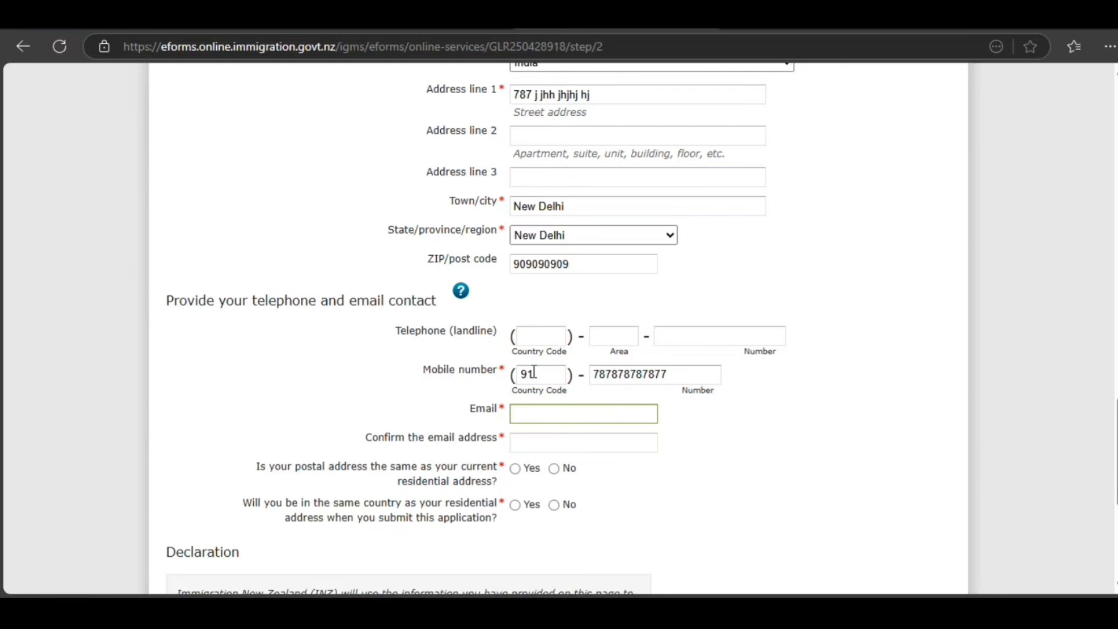
{"action": "type", "text": "nknknknknkn@ggf"}
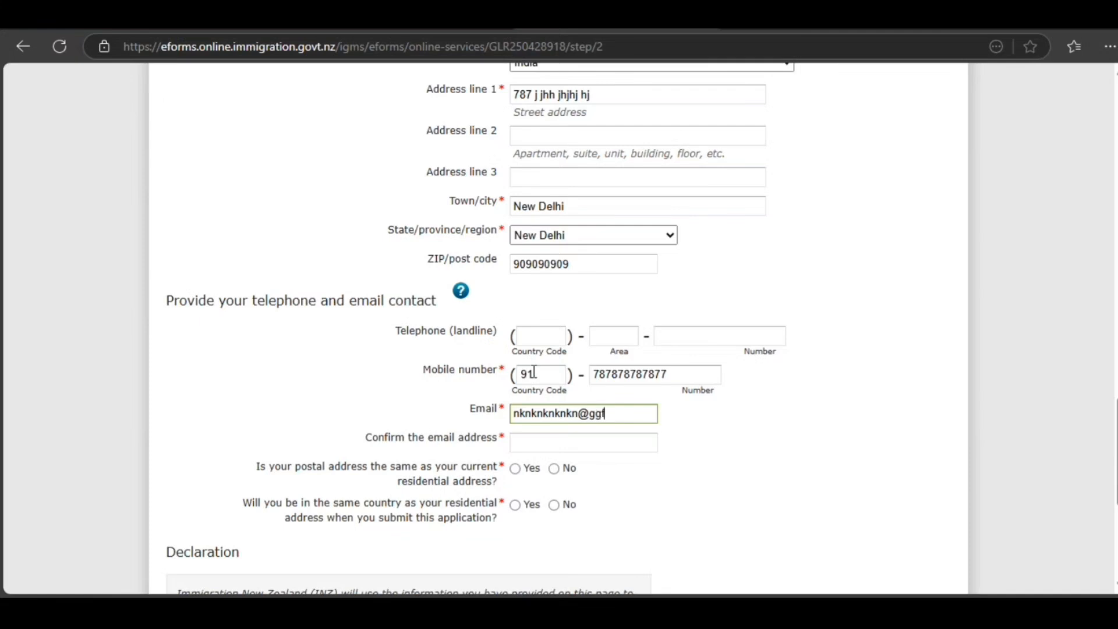
{"action": "type", "text": "fgf.bnbnba"}
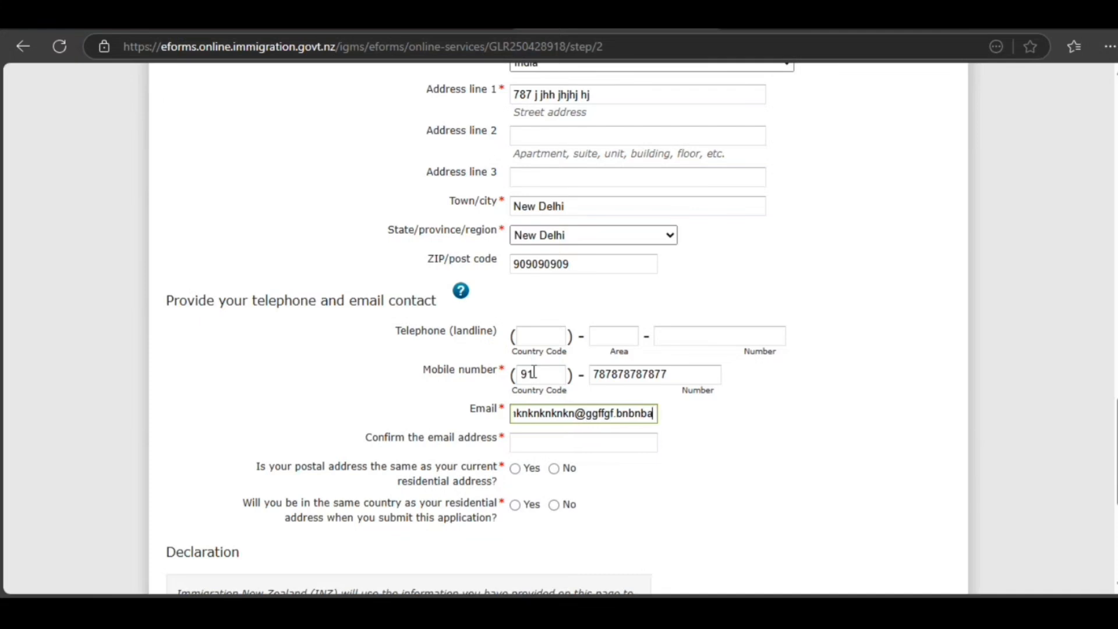
{"action": "key", "text": "ctrl+a"}
{"action": "key", "text": "ctrl+c"}
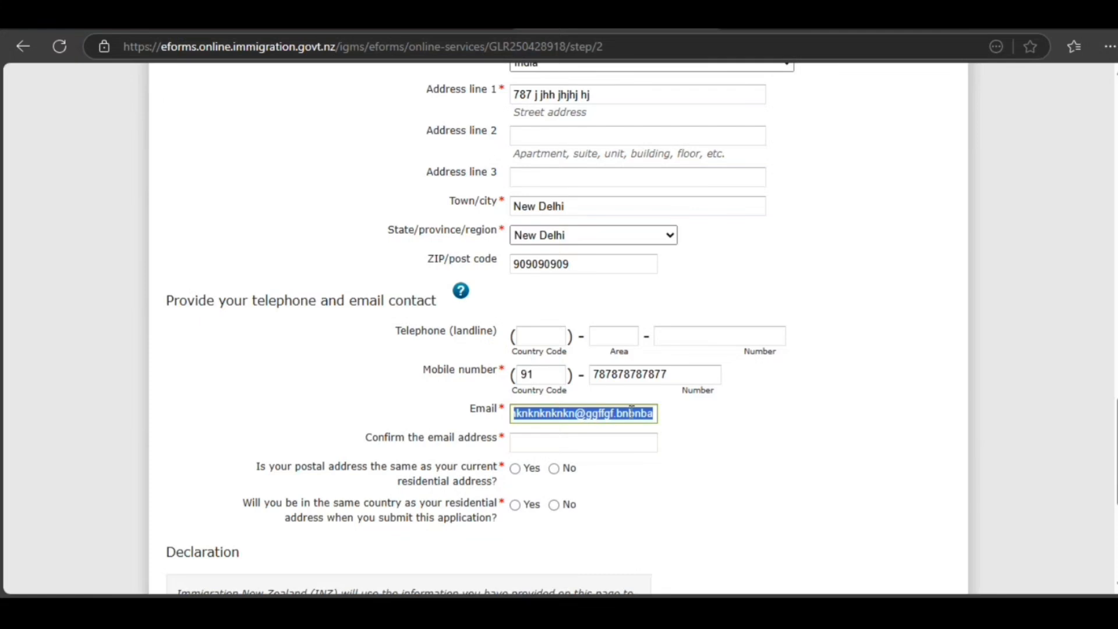
{"action": "left_click", "coordinate": [574, 437]}
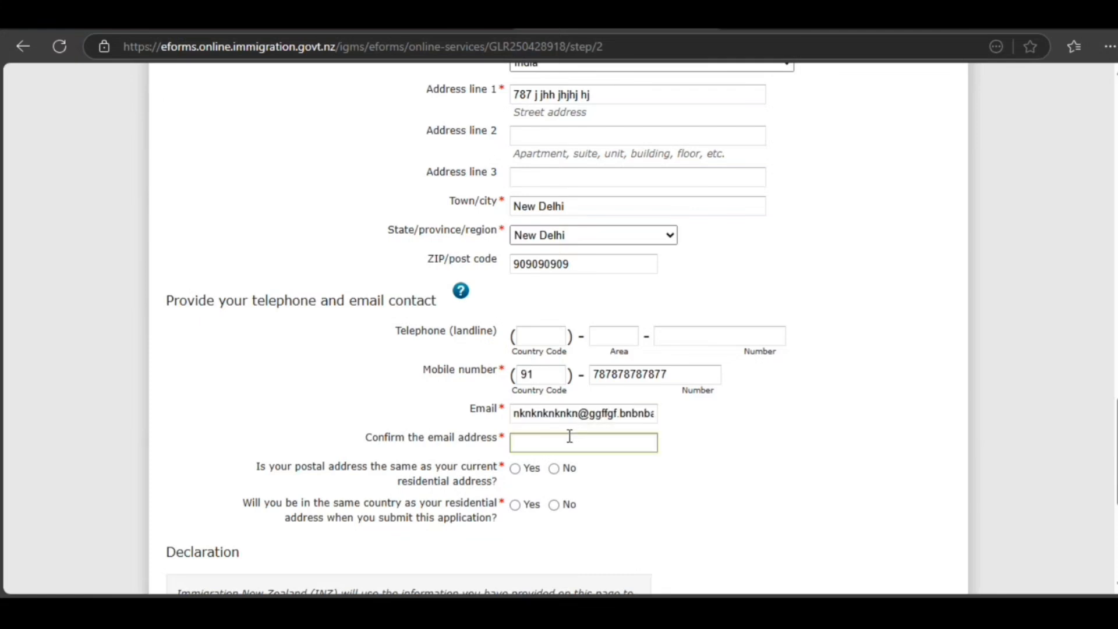
{"action": "key", "text": "ctrl+v"}
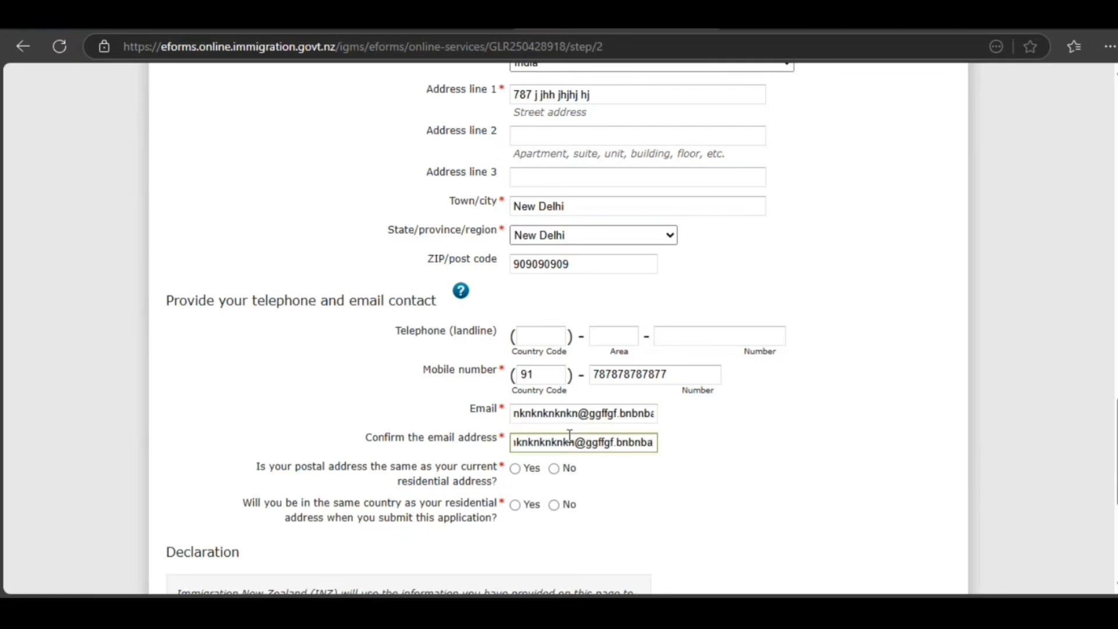
Answer Yes to both address questions and agree to the declaration
{"action": "left_click", "coordinate": [516, 469]}
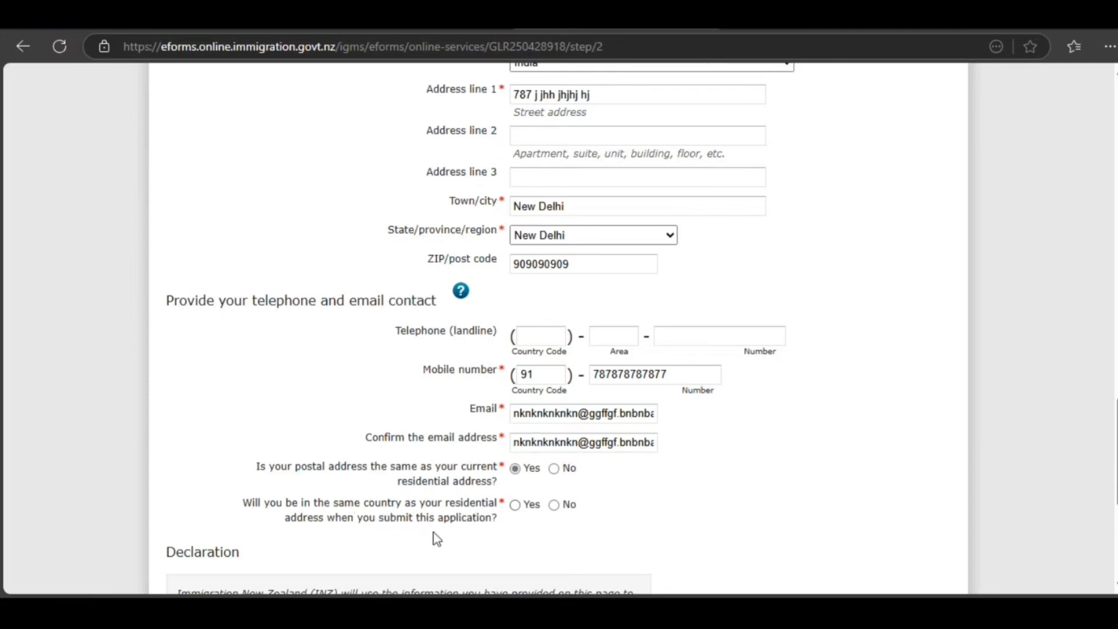
{"action": "left_click", "coordinate": [515, 505]}
{"action": "scroll", "coordinate": [386, 522], "scroll_direction": "down", "scroll_amount": 6}
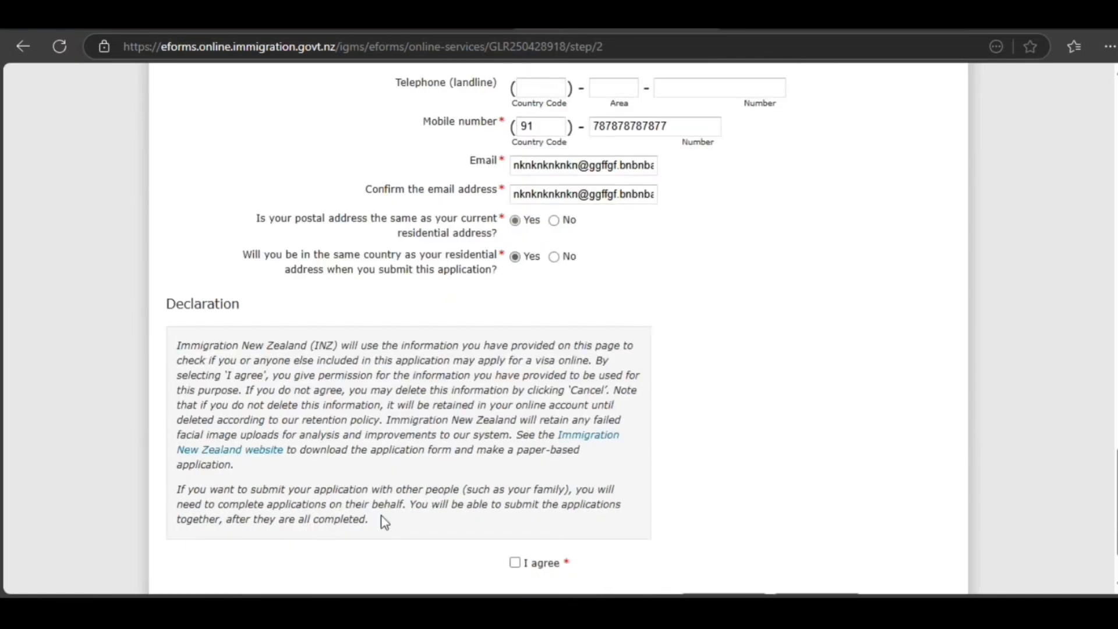
{"action": "left_click", "coordinate": [515, 478]}
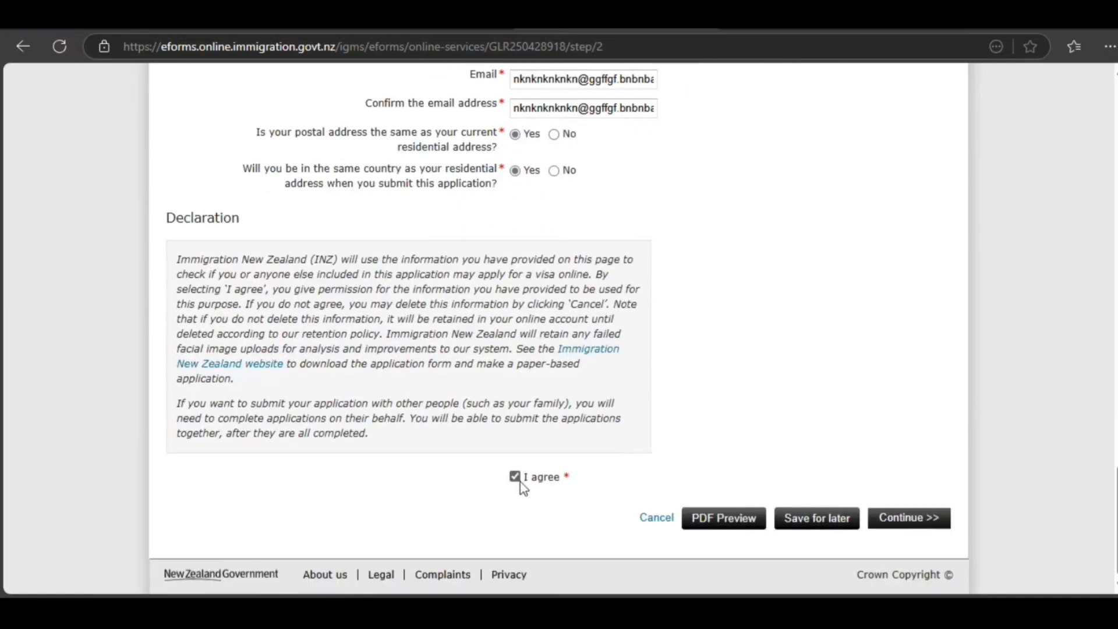
Continue to Visa Details and record a Tier 1 job offer as Software and Applications Programmers nec, requirements met
{"action": "left_click", "coordinate": [857, 519]}
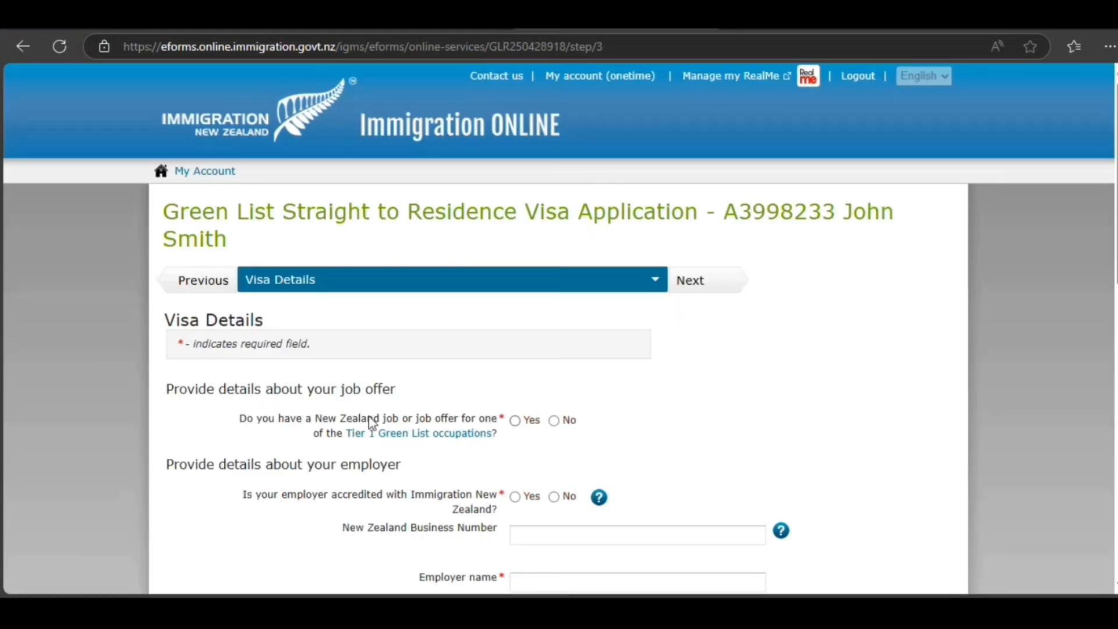
{"action": "left_click", "coordinate": [516, 421]}
{"action": "scroll", "coordinate": [254, 460], "scroll_direction": "down", "scroll_amount": 3}
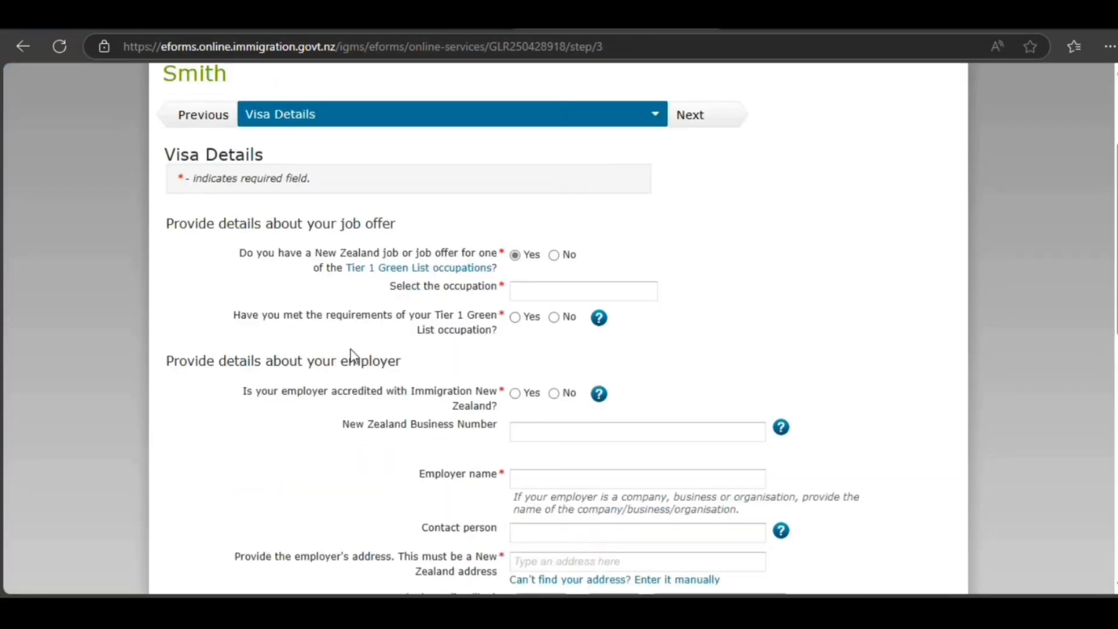
{"action": "left_click", "coordinate": [530, 296]}
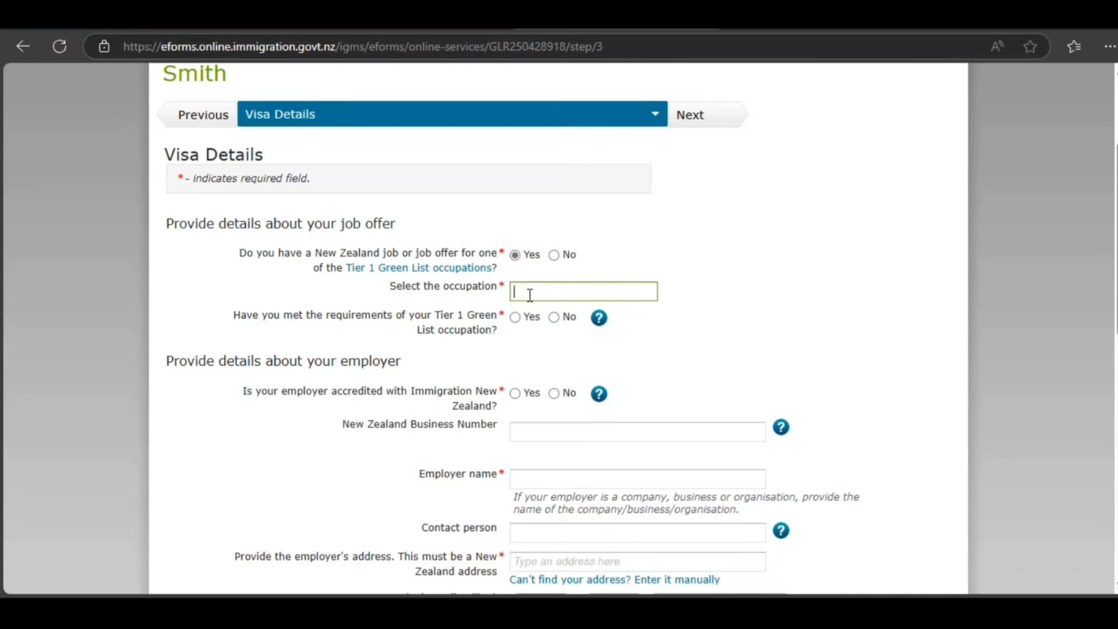
{"action": "type", "text": "Software and Applications Pr"}
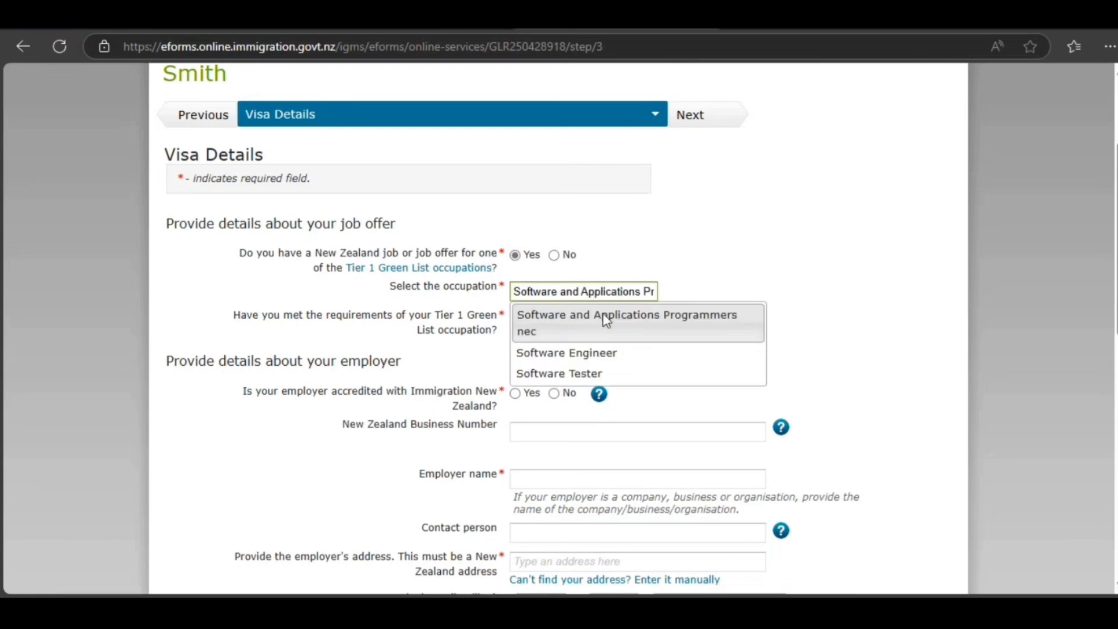
{"action": "left_click", "coordinate": [606, 321]}
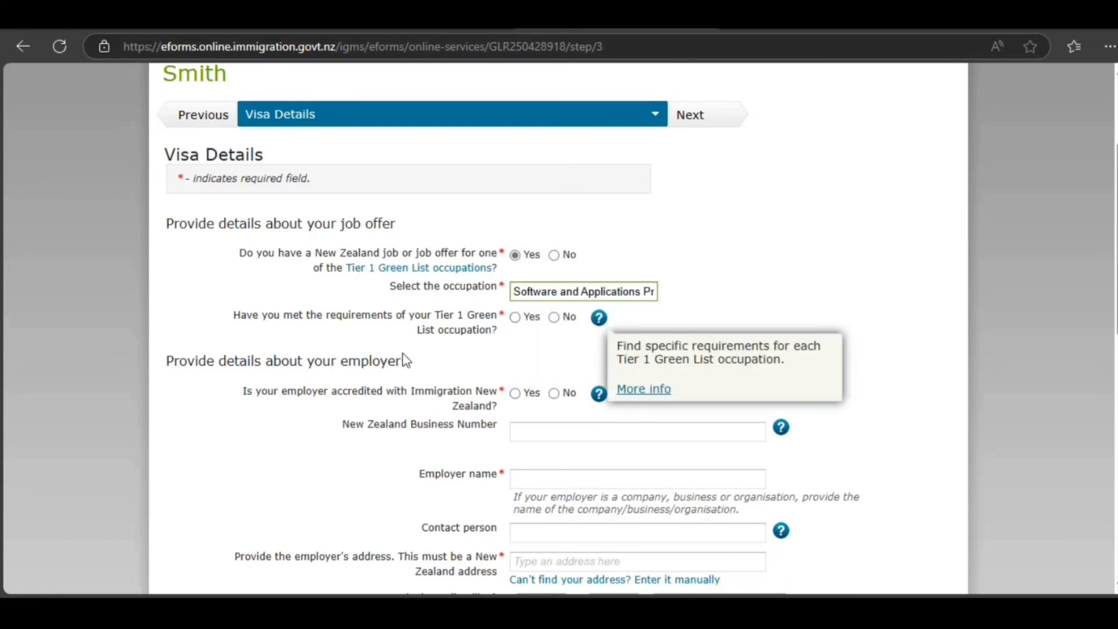
{"action": "left_click", "coordinate": [516, 318]}
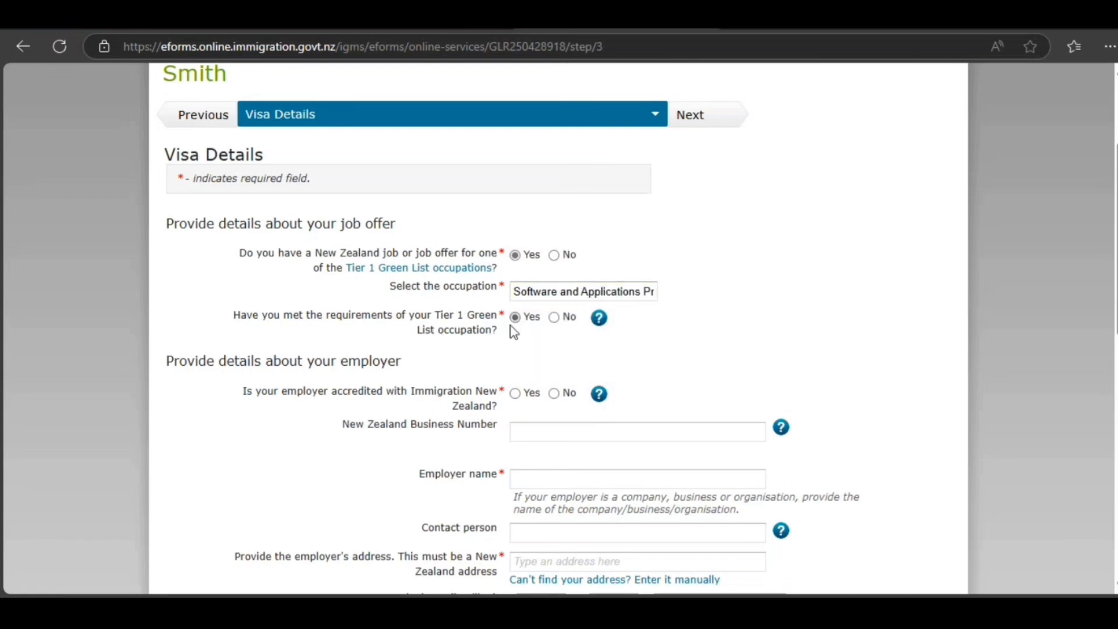
{"action": "scroll", "coordinate": [317, 414], "scroll_direction": "down", "scroll_amount": 3}
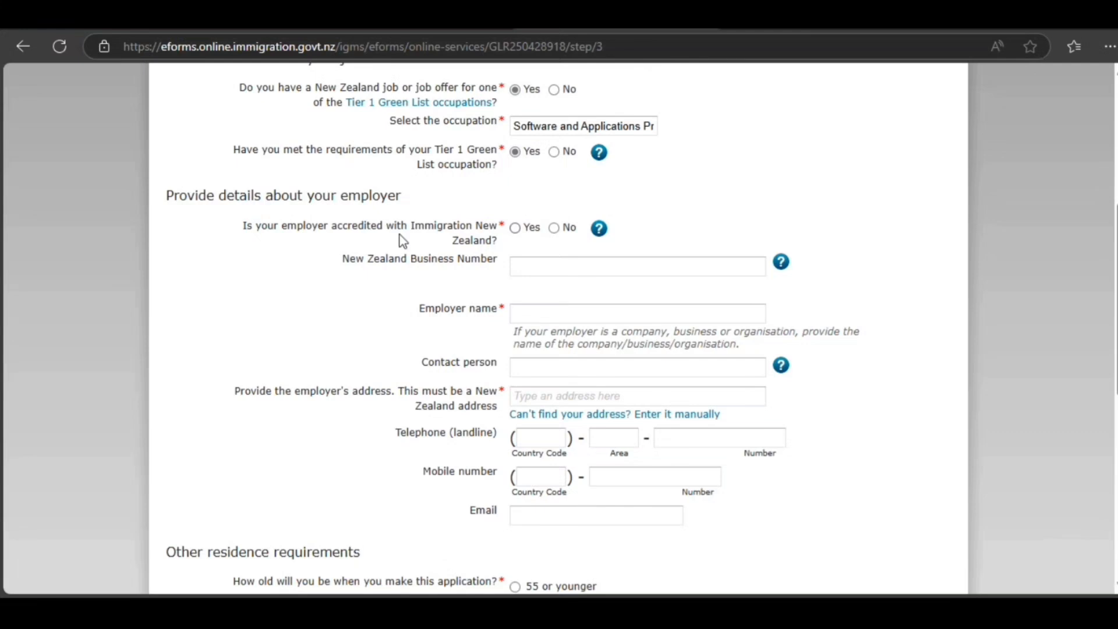
Mark the employer as accredited and fill in the employer name and contact person
{"action": "left_click", "coordinate": [514, 229]}
{"action": "scroll", "coordinate": [538, 295], "scroll_direction": "down", "scroll_amount": 1}
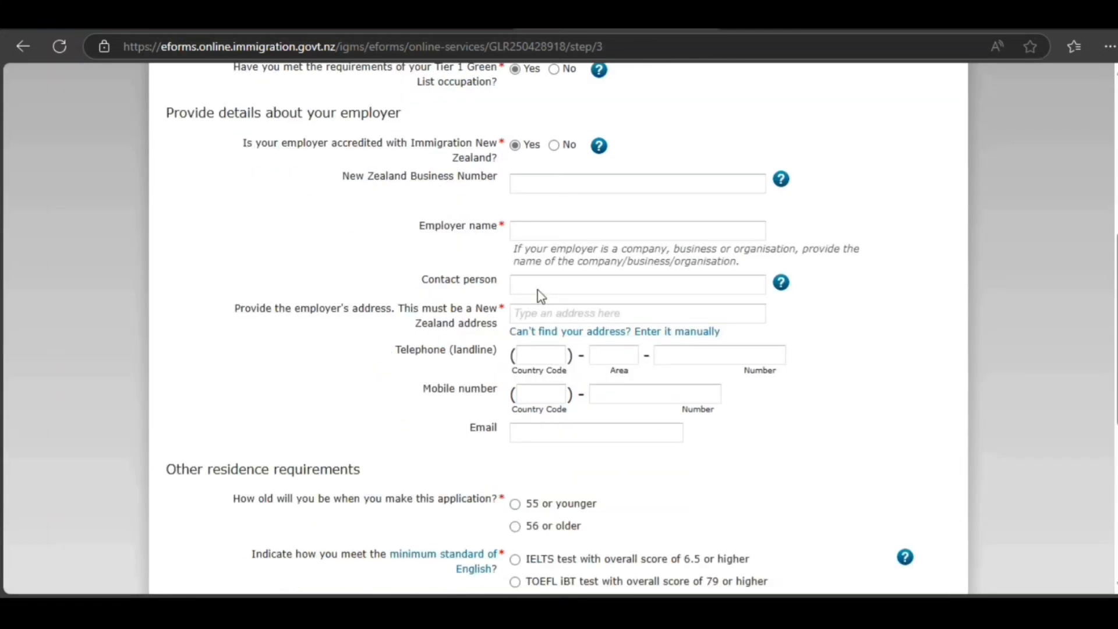
{"action": "left_click", "coordinate": [519, 235]}
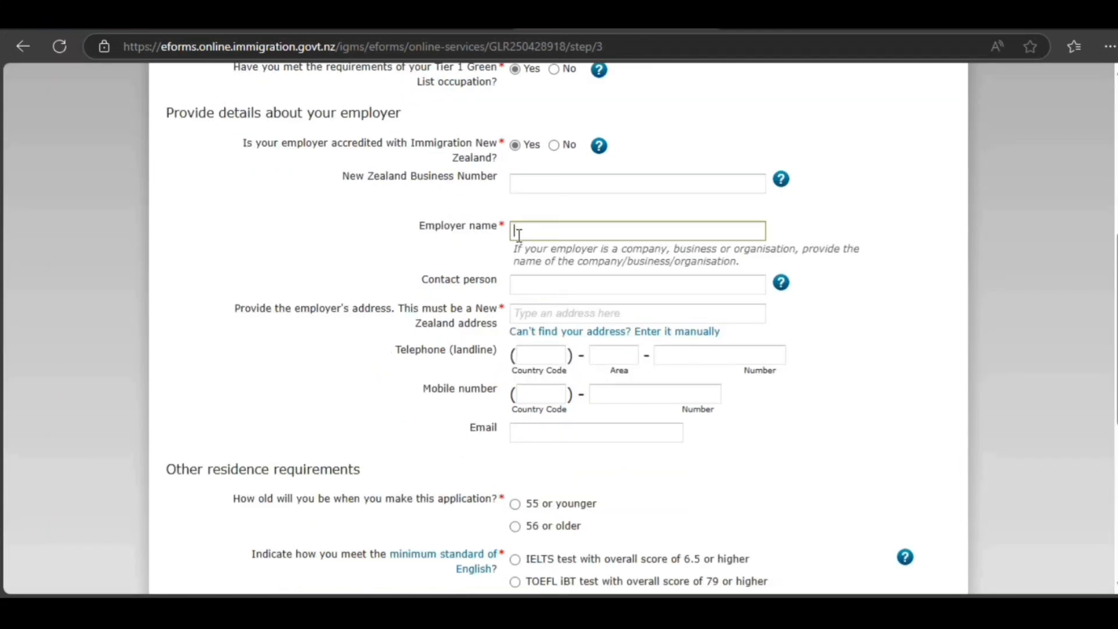
{"action": "type", "text": "hjh  jh jh jh"}
{"action": "left_click", "coordinate": [535, 283]}
{"action": "type", "text": "hj jh jh j jh"}
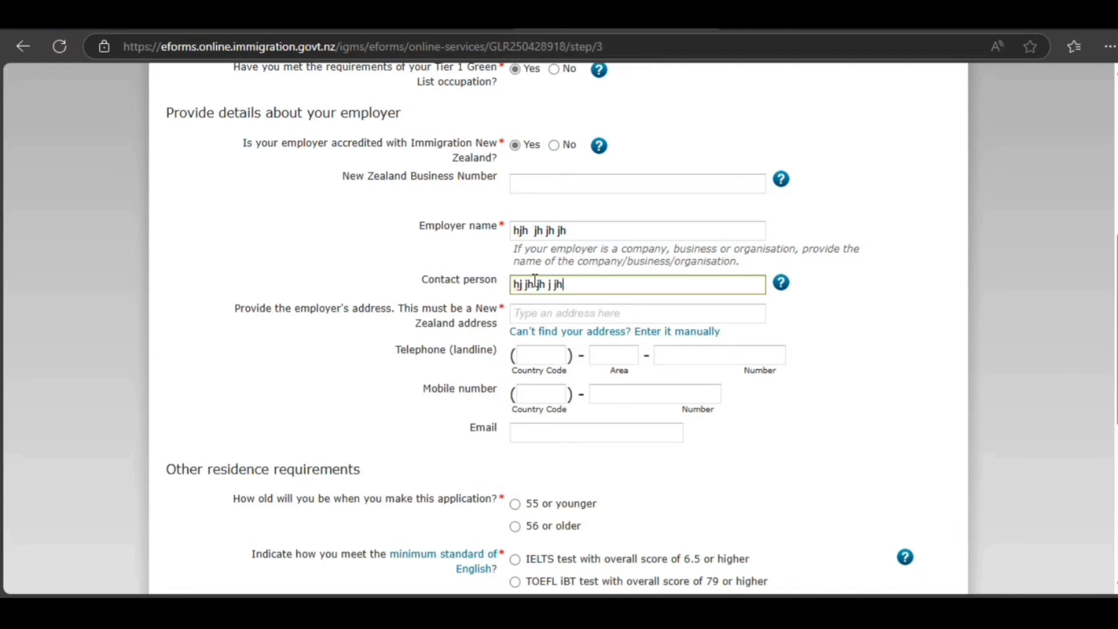
{"action": "key", "text": "Tab"}
{"action": "key", "text": "Tab"}
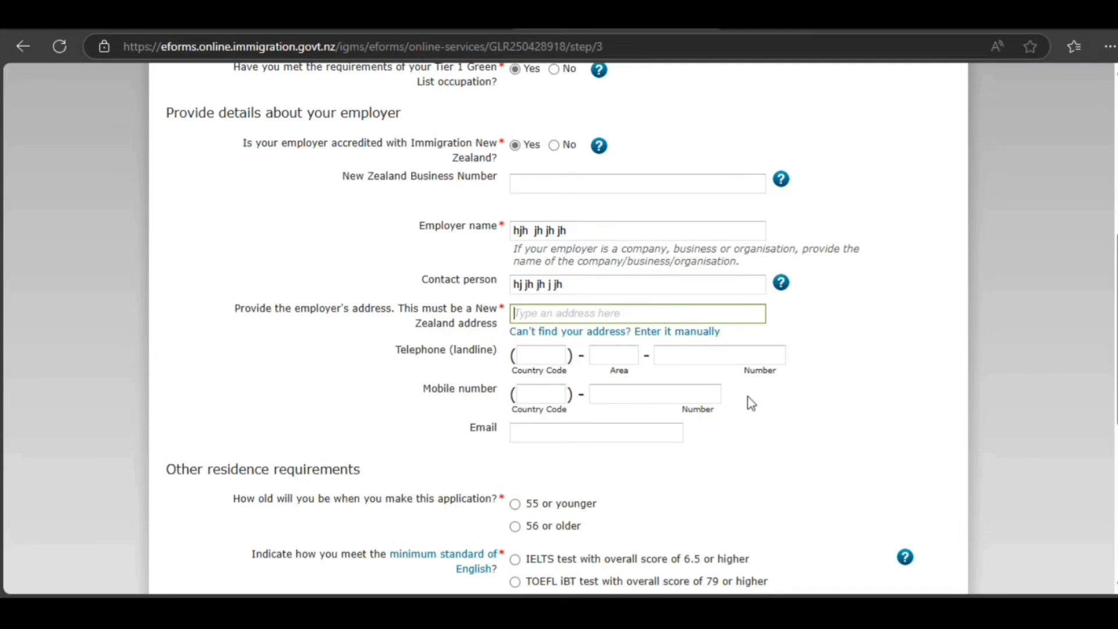
Enter the employer's address manually: house number, street, suburb, and city Auckland
{"action": "left_click", "coordinate": [656, 343]}
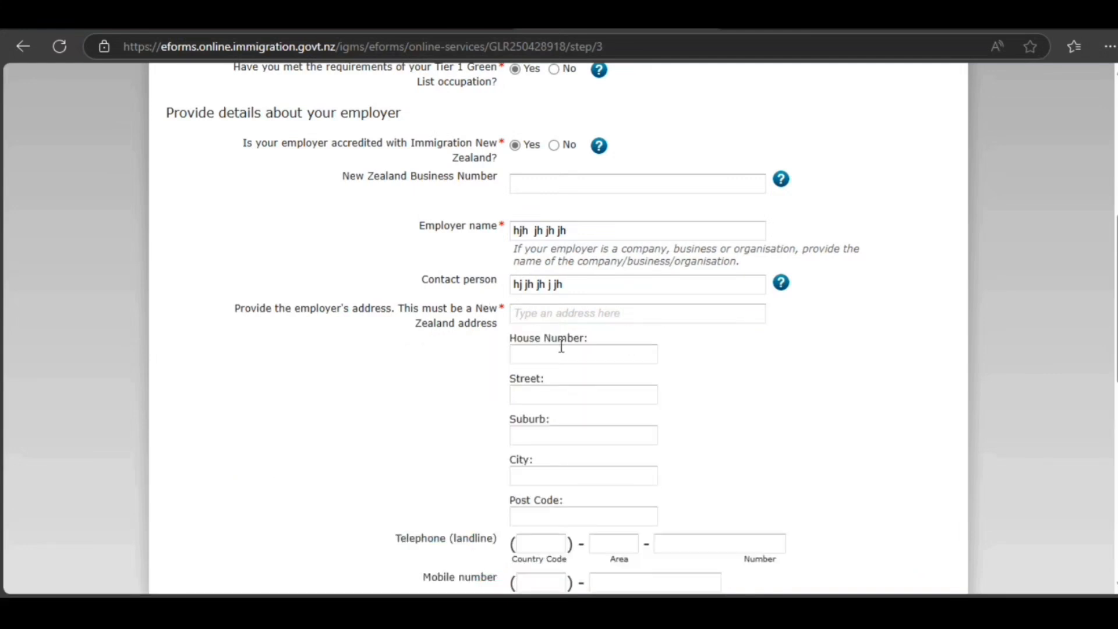
{"action": "left_click", "coordinate": [554, 351]}
{"action": "type", "text": "8778"}
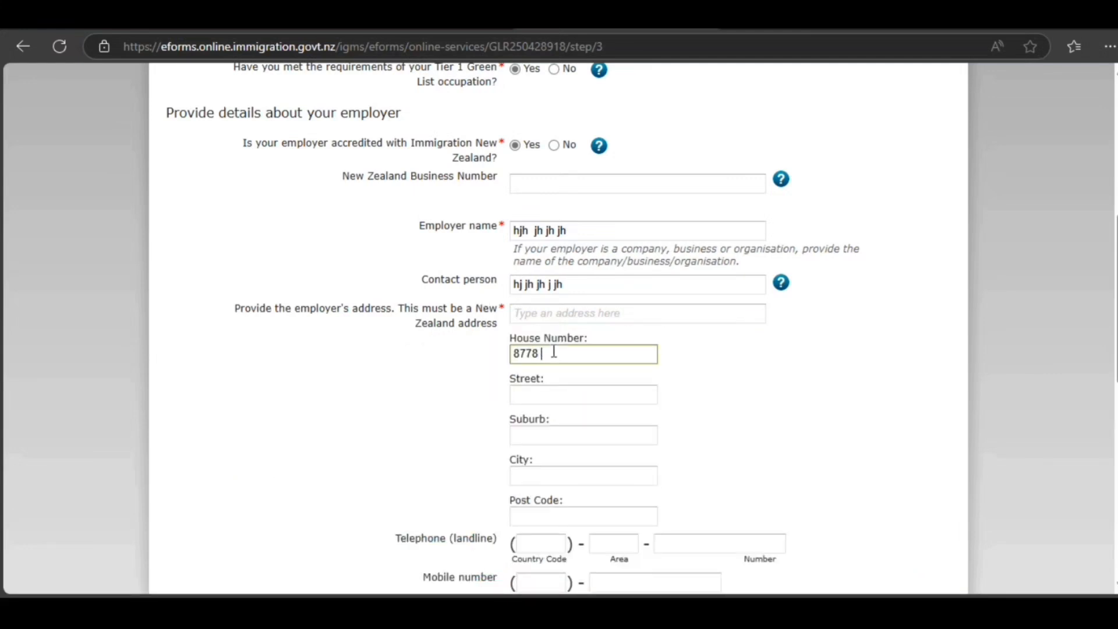
{"action": "key", "text": "Tab"}
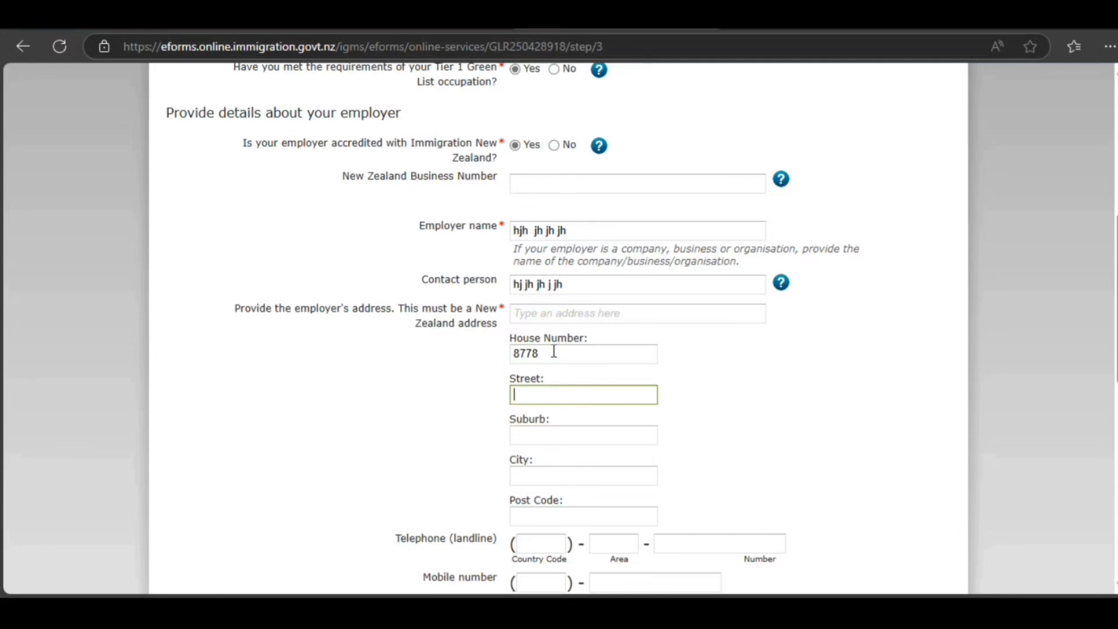
{"action": "type", "text": "fggf"}
{"action": "key", "text": "Tab"}
{"action": "type", "text": "fdfdfd"}
{"action": "key", "text": "Tab"}
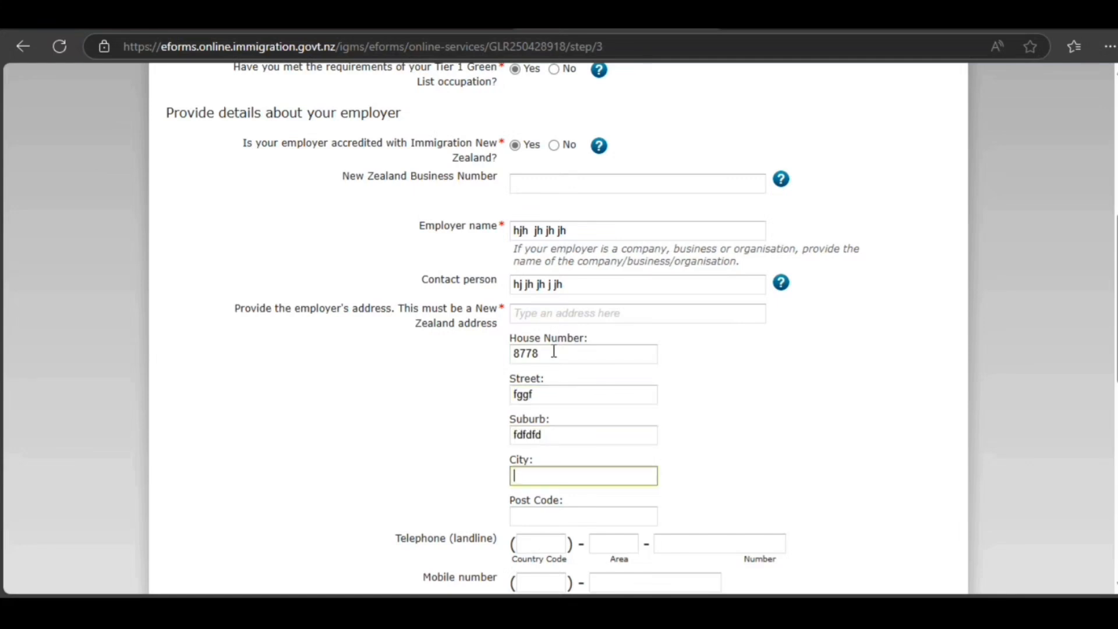
{"action": "type", "text": "\\"}
{"action": "key", "text": "BackSpace"}
{"action": "type", "text": "uckland"}
{"action": "scroll", "coordinate": [544, 367], "scroll_direction": "down", "scroll_amount": 4}
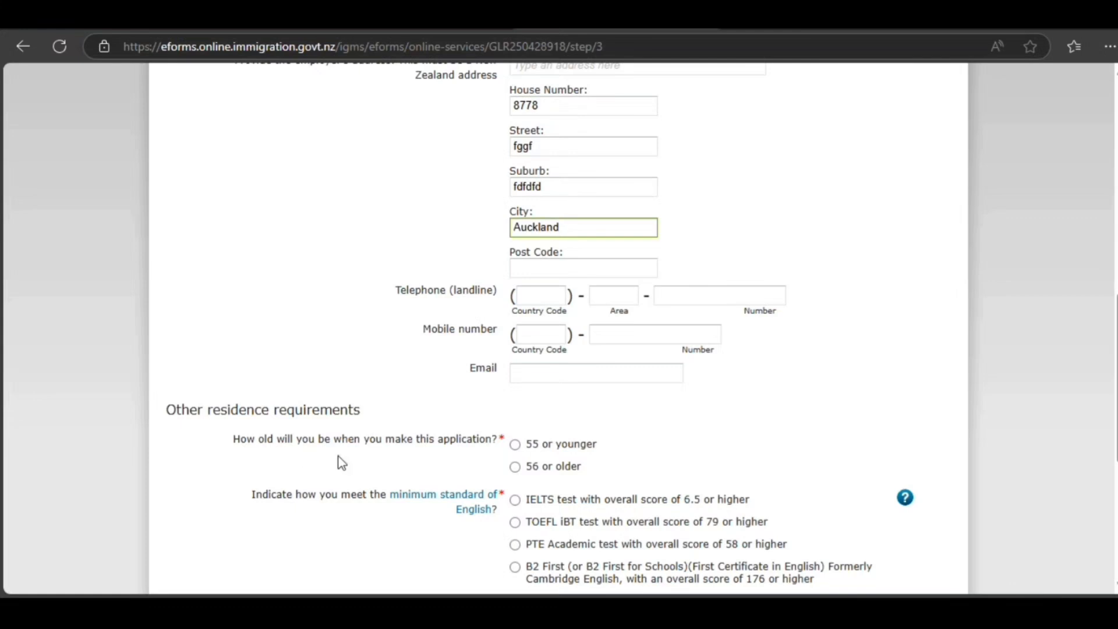
Answer '55 or younger' for age and confirm no one in the application is 16 or under
{"action": "left_click", "coordinate": [515, 445]}
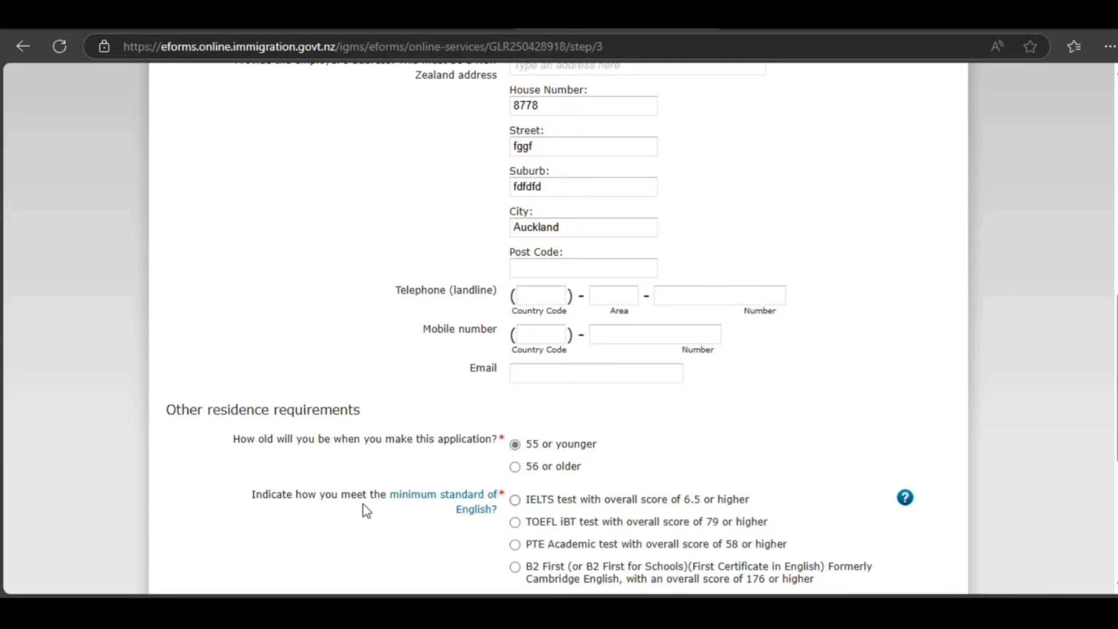
{"action": "scroll", "coordinate": [462, 546], "scroll_direction": "down", "scroll_amount": 3}
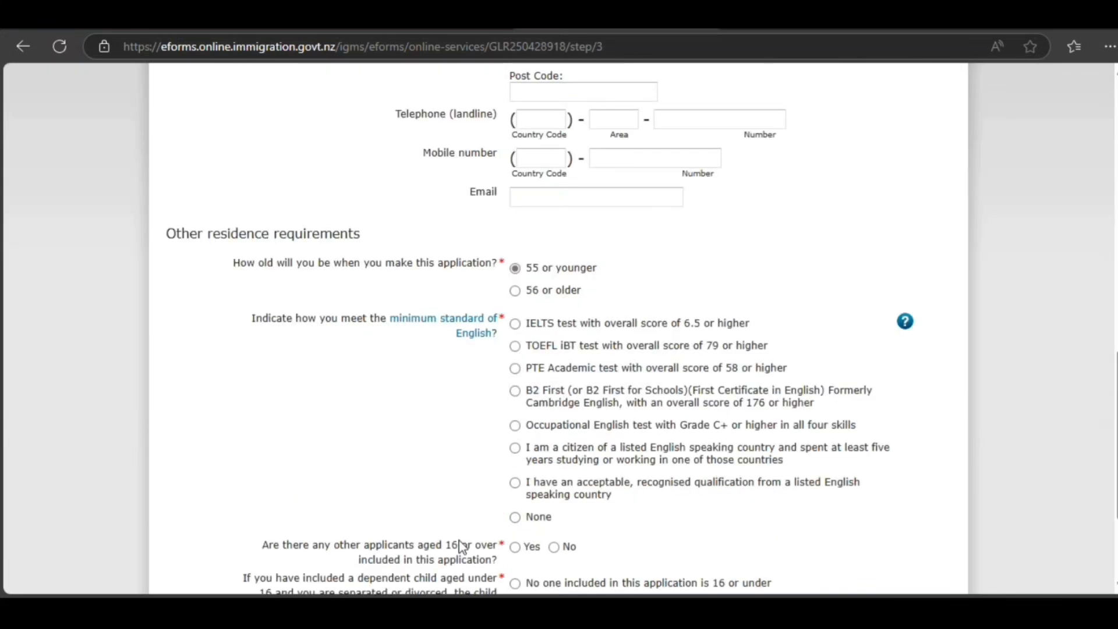
{"action": "scroll", "coordinate": [461, 546], "scroll_direction": "down", "scroll_amount": 1}
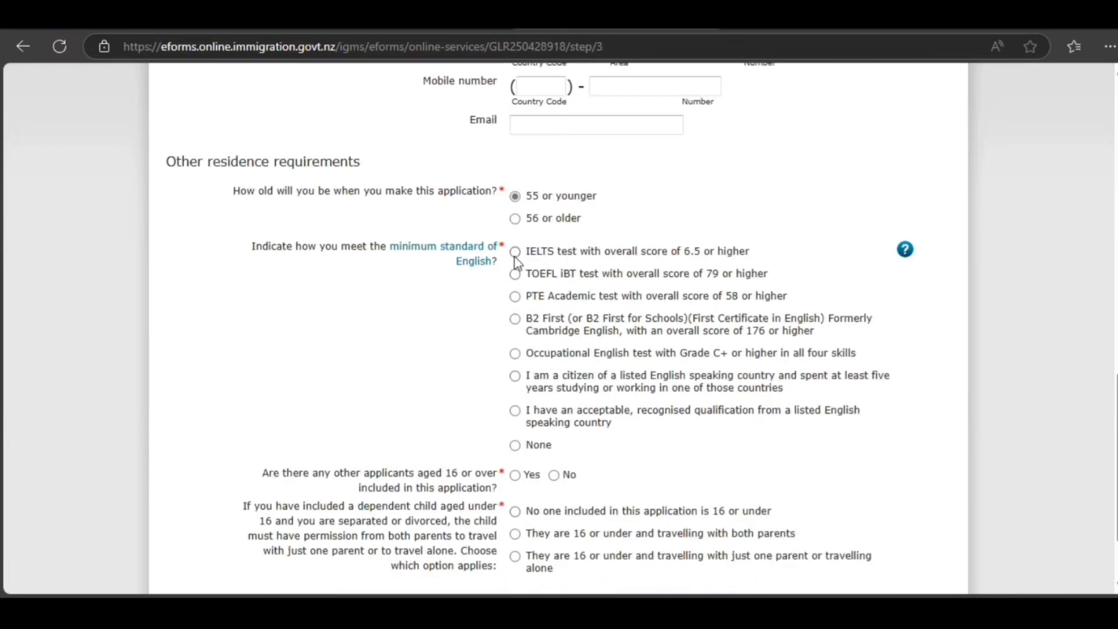
{"action": "scroll", "coordinate": [399, 418], "scroll_direction": "down", "scroll_amount": 2}
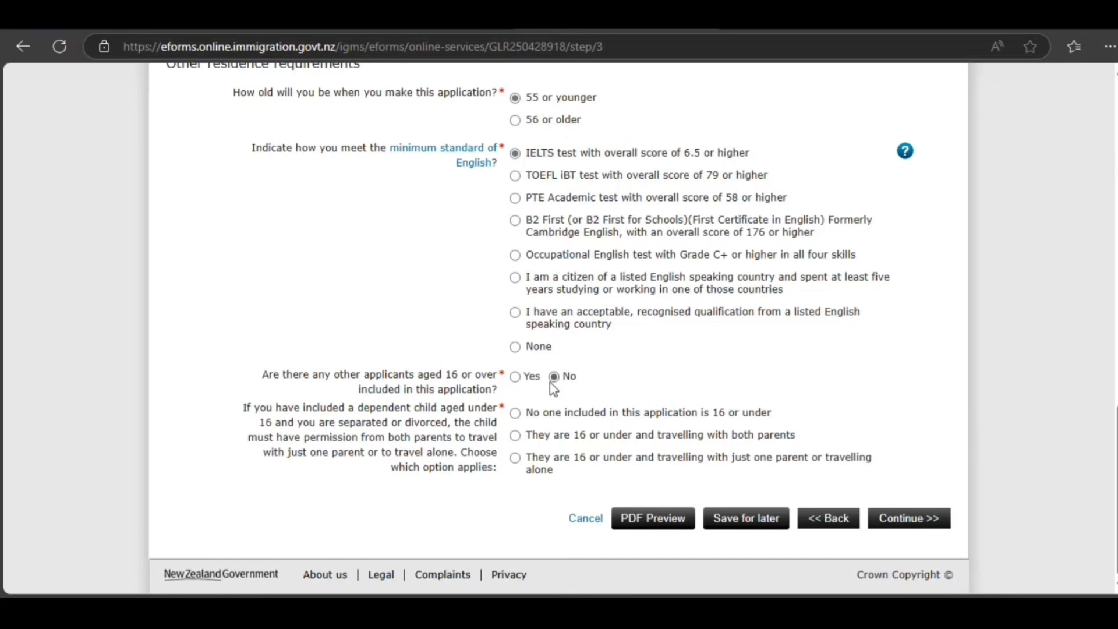
{"action": "left_click", "coordinate": [516, 413]}
Continue to Additional Applicant Details, answer No to additional applicants, and proceed to Health Details
{"action": "left_click", "coordinate": [904, 530]}
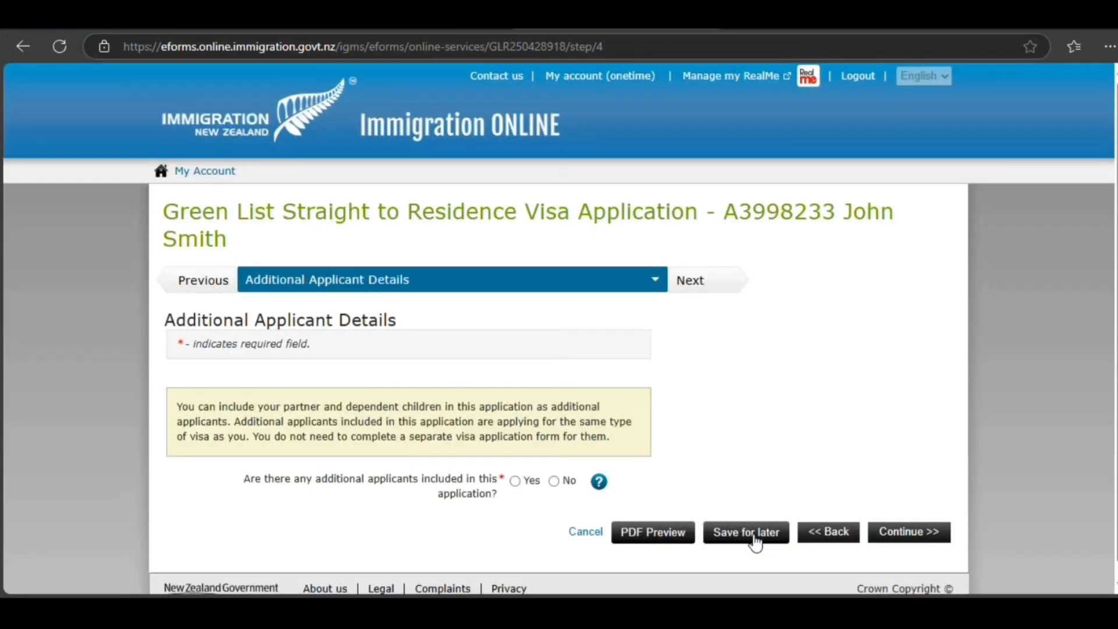
{"action": "scroll", "coordinate": [273, 401], "scroll_direction": "down", "scroll_amount": 1}
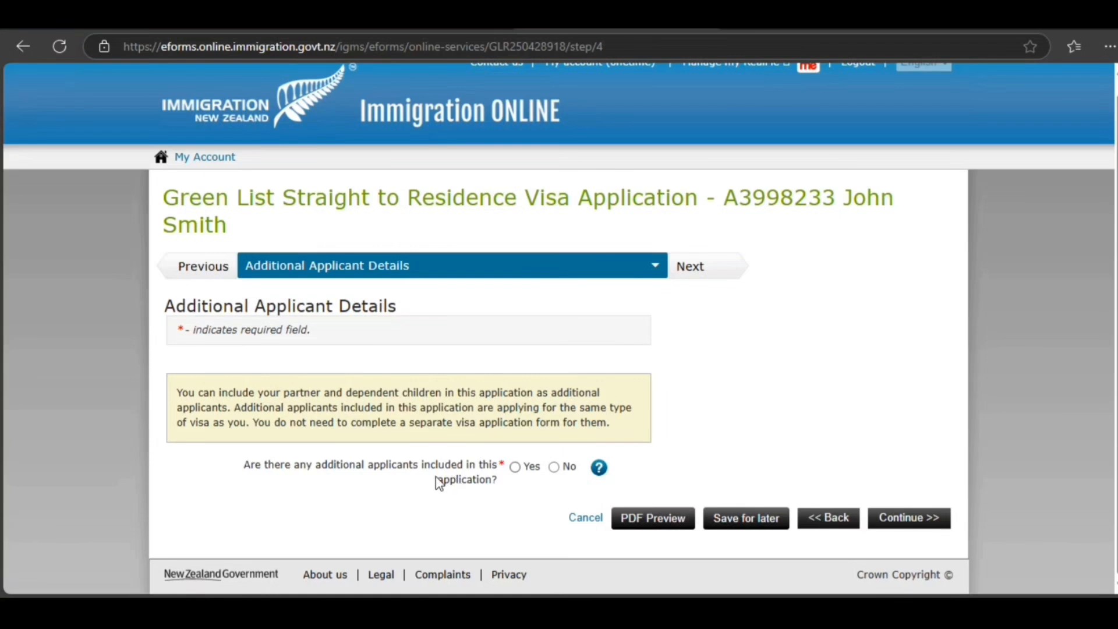
{"action": "left_click", "coordinate": [554, 467]}
{"action": "left_click", "coordinate": [901, 530]}
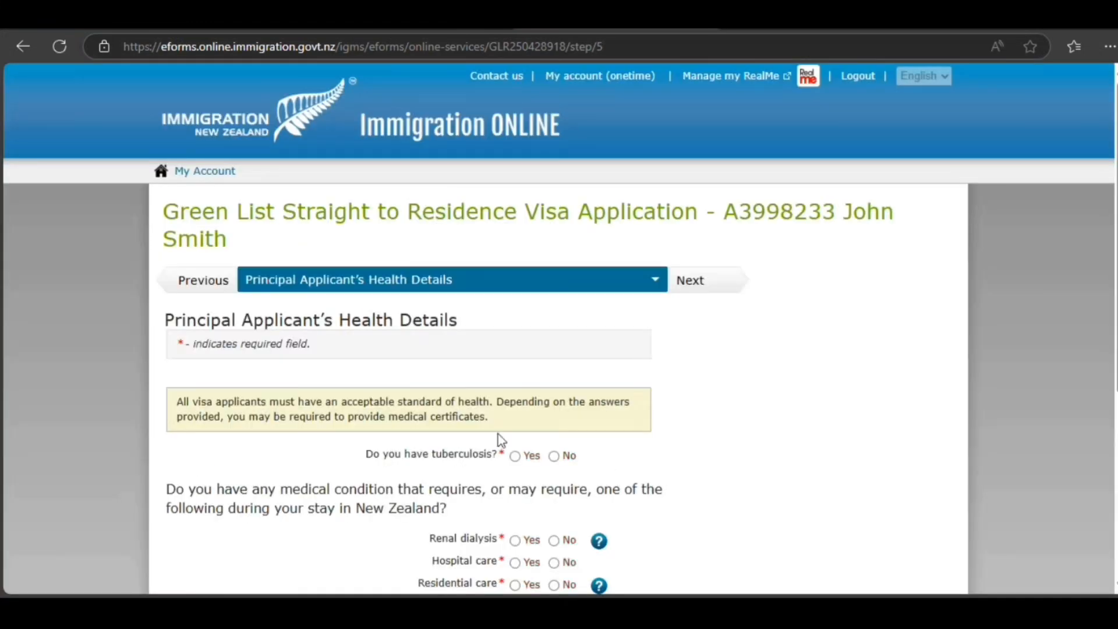
Answer No to tuberculosis, renal dialysis, hospital care and residential care
{"action": "scroll", "coordinate": [497, 437], "scroll_direction": "down", "scroll_amount": 4}
{"action": "left_click", "coordinate": [553, 209]}
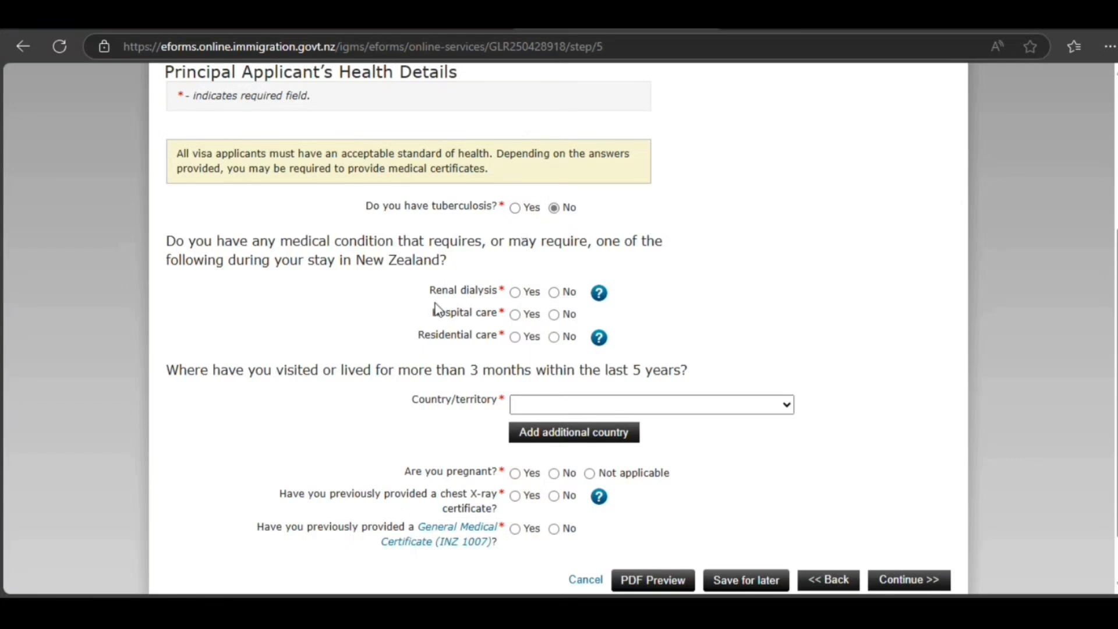
{"action": "left_click", "coordinate": [554, 293]}
{"action": "left_click", "coordinate": [554, 315]}
{"action": "left_click", "coordinate": [553, 337]}
Set India as the country lived in, answer No to previous chest X-ray and medical certificates, and continue
{"action": "type", "text": "indo"}
{"action": "left_click", "coordinate": [577, 428]}
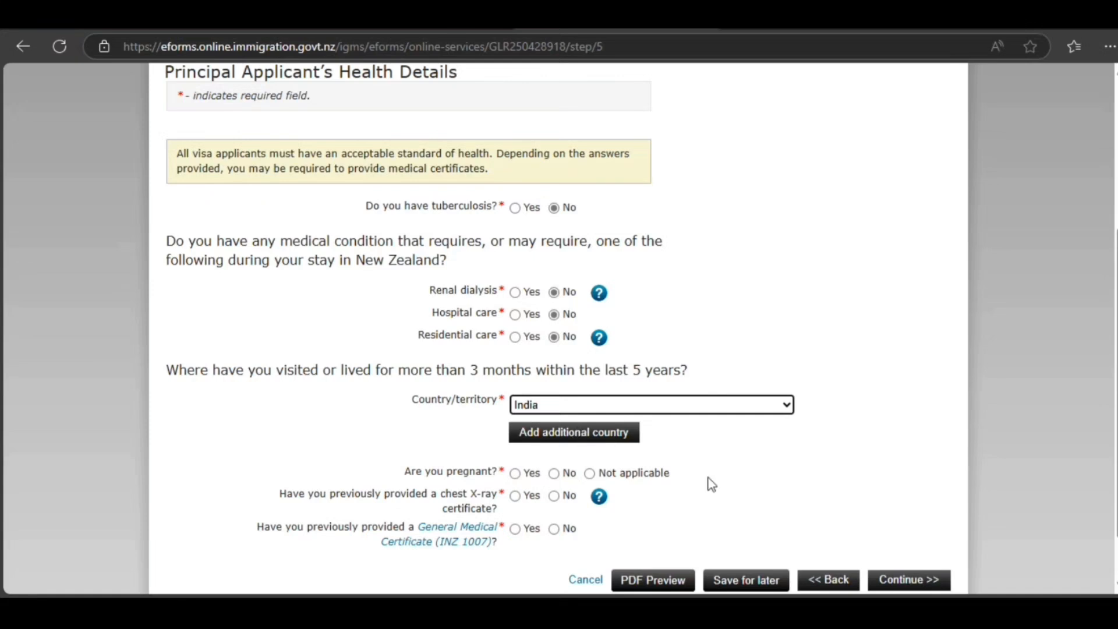
{"action": "left_click", "coordinate": [757, 473]}
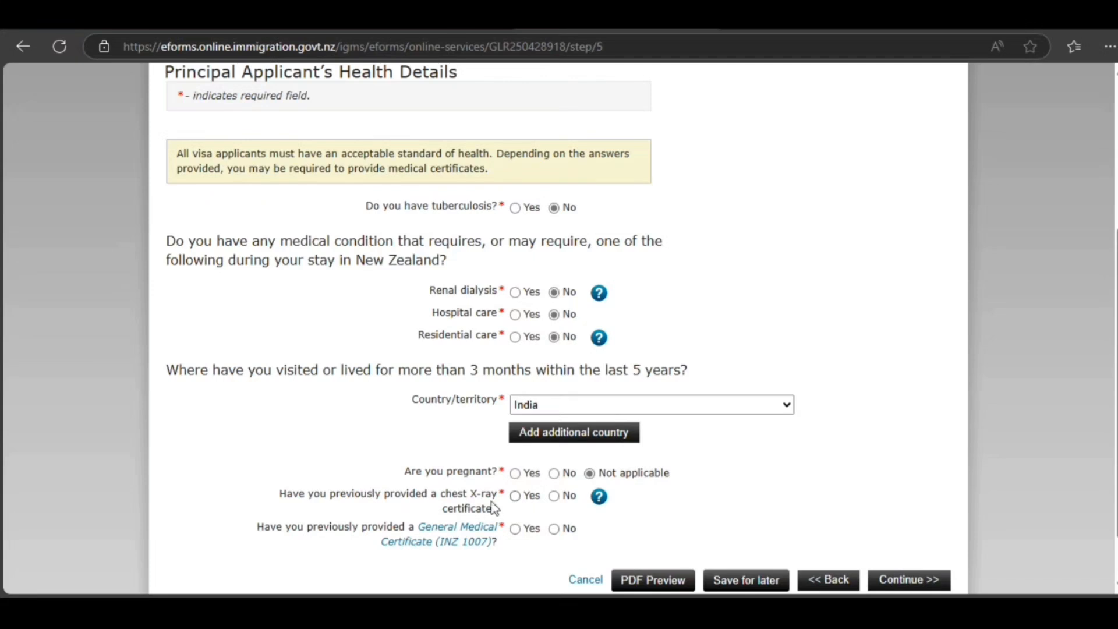
{"action": "left_click", "coordinate": [554, 496]}
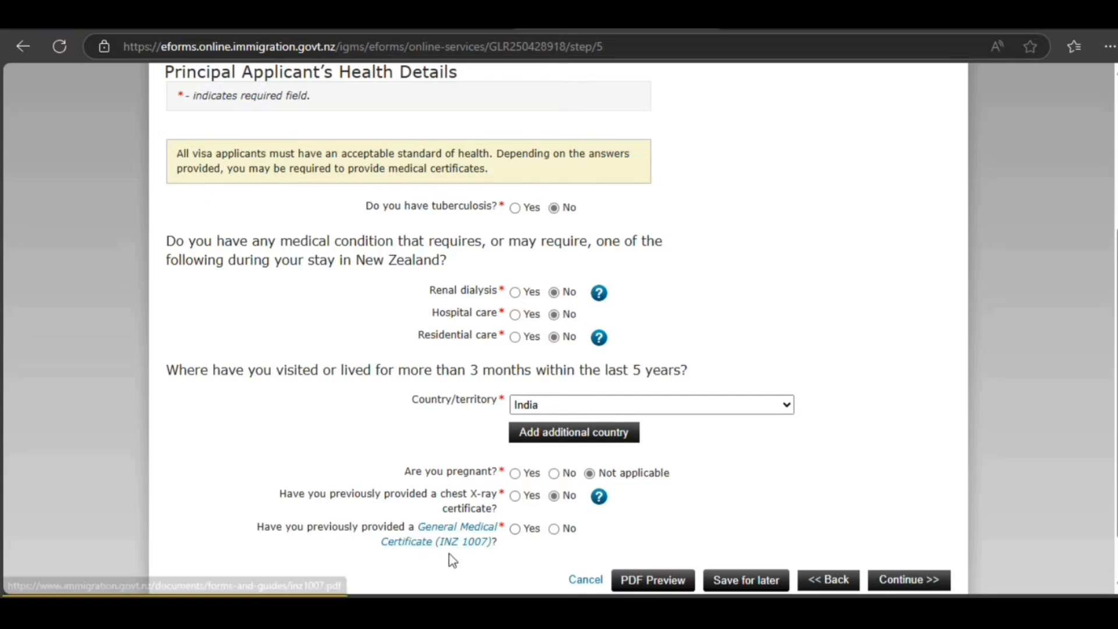
{"action": "right_click", "coordinate": [464, 549]}
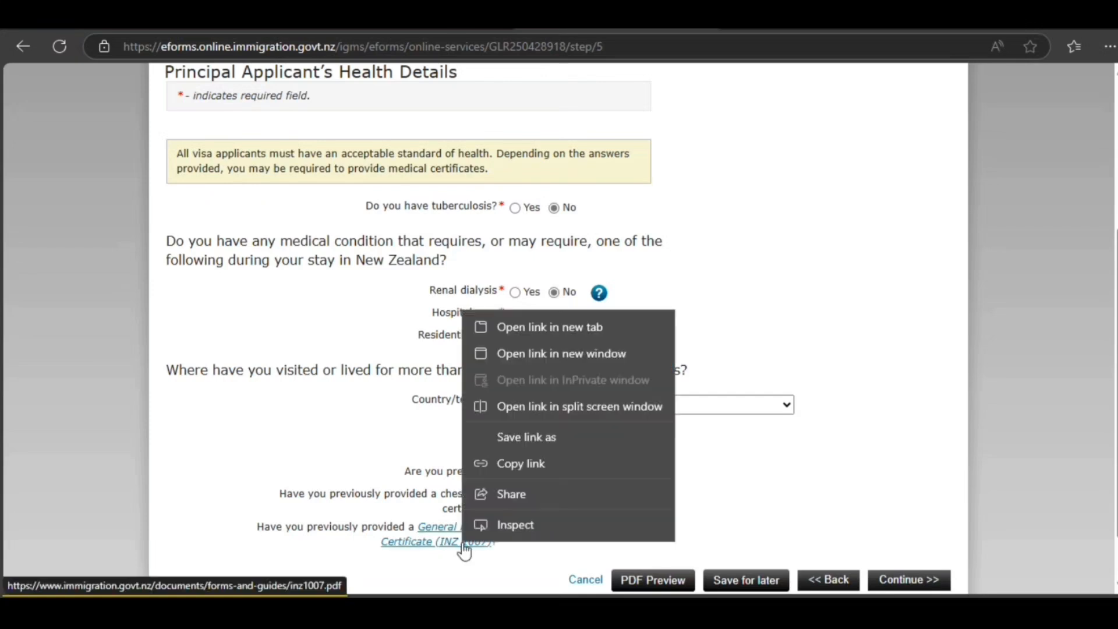
{"action": "left_click", "coordinate": [532, 323]}
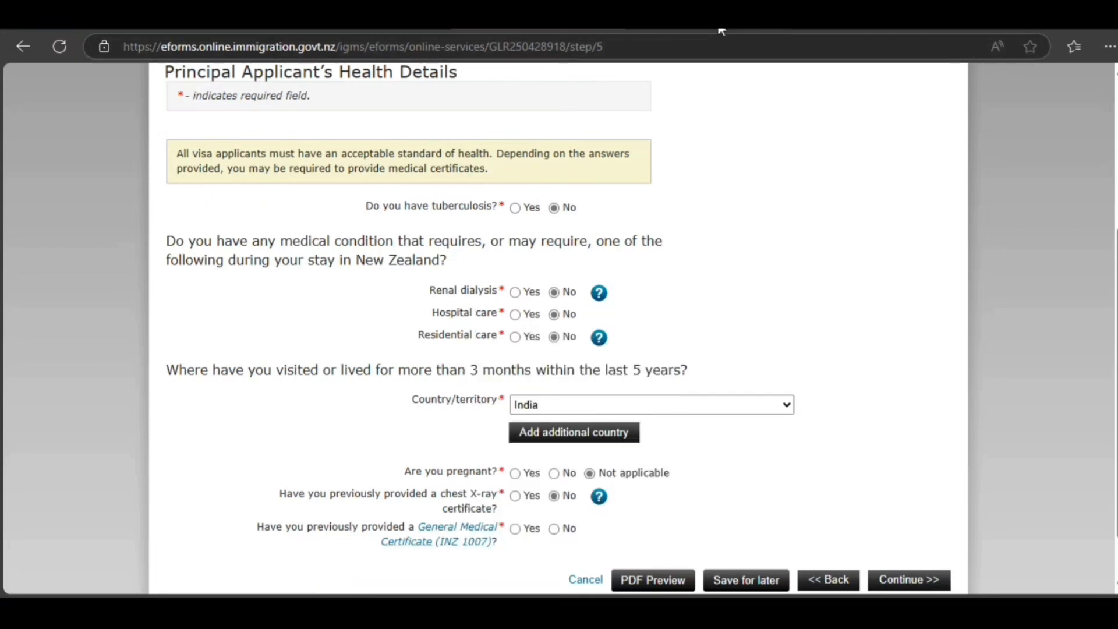
{"action": "left_click", "coordinate": [554, 528]}
{"action": "left_click", "coordinate": [907, 582]}
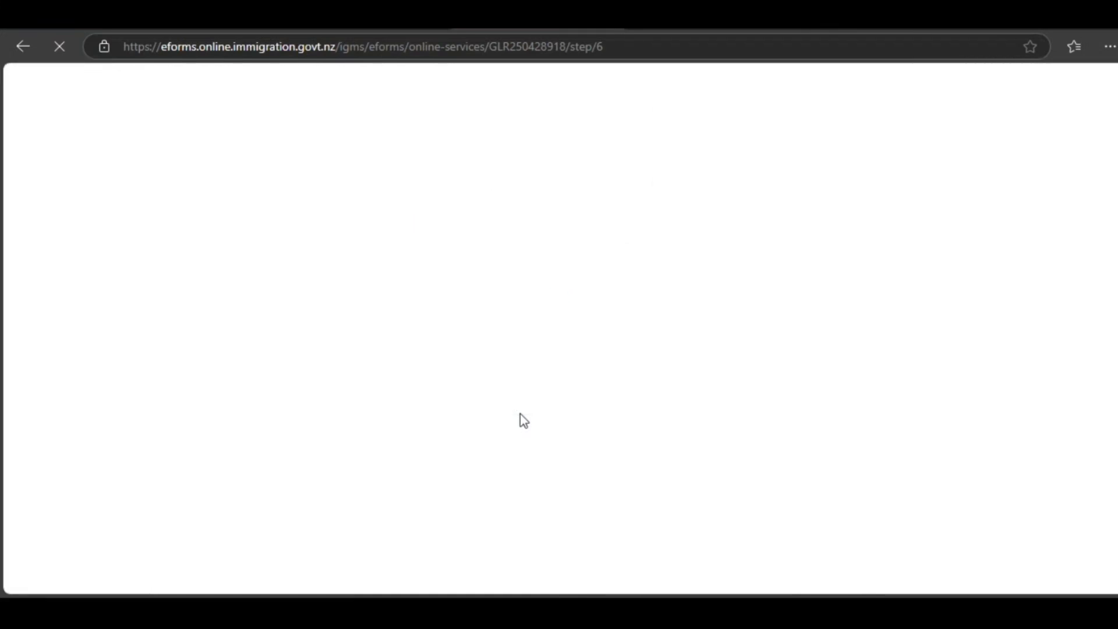
Answer No to all character questions, from convictions to an Indian police certificate, and continue
{"action": "scroll", "coordinate": [356, 431], "scroll_direction": "down", "scroll_amount": 3}
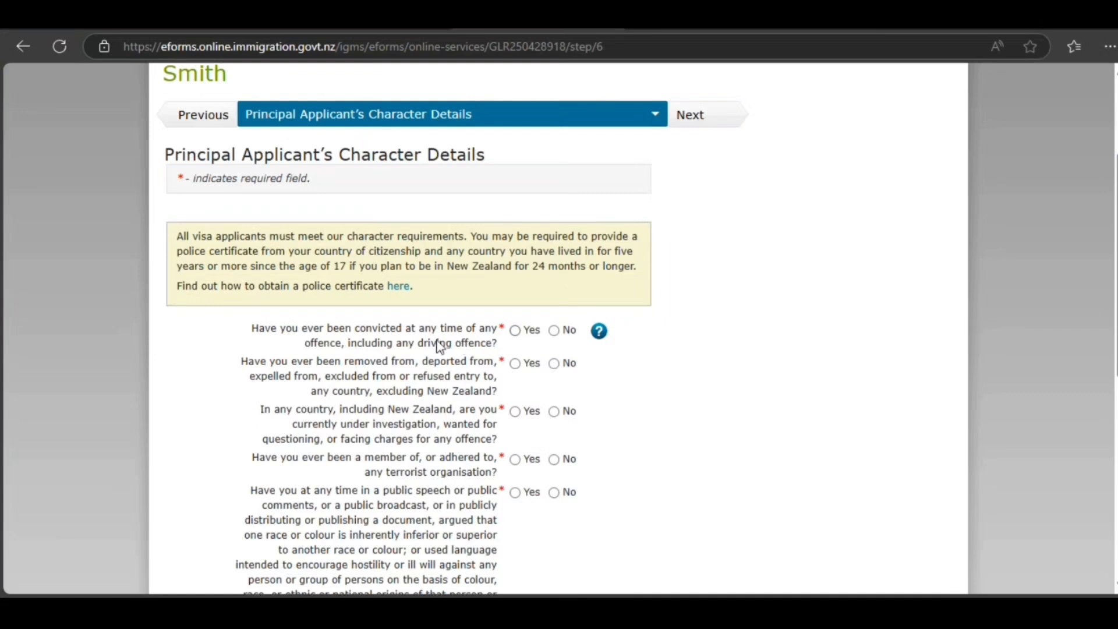
{"action": "left_click", "coordinate": [552, 331]}
{"action": "left_click", "coordinate": [553, 364]}
{"action": "left_click", "coordinate": [553, 412]}
{"action": "left_click", "coordinate": [554, 460]}
{"action": "left_click", "coordinate": [553, 494]}
{"action": "scroll", "coordinate": [553, 490], "scroll_direction": "down", "scroll_amount": 4}
{"action": "left_click", "coordinate": [554, 381]}
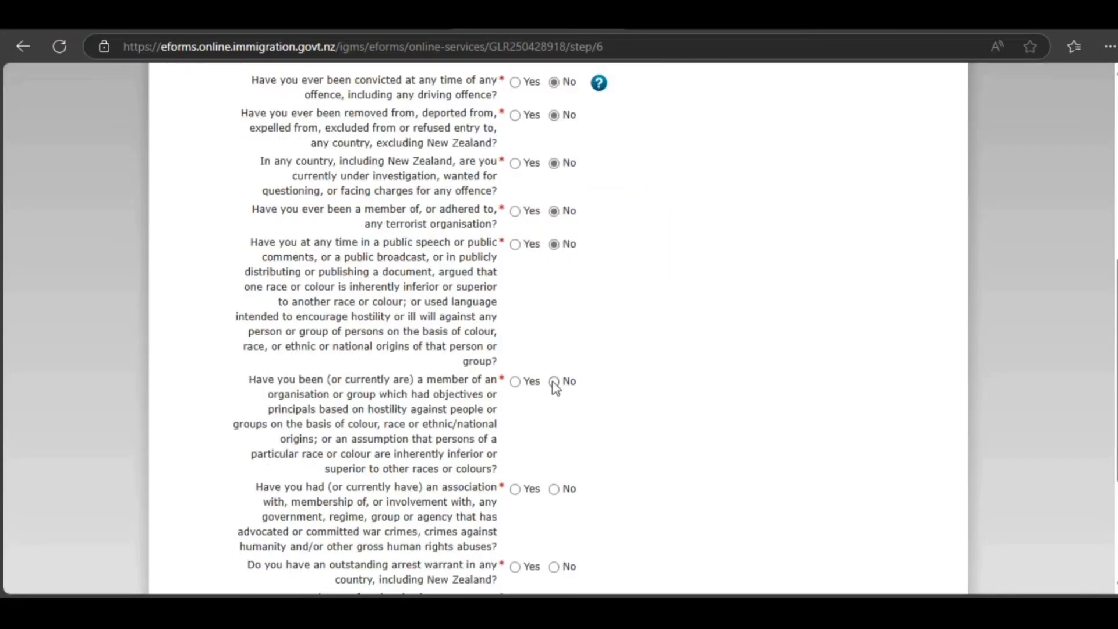
{"action": "scroll", "coordinate": [523, 510], "scroll_direction": "down", "scroll_amount": 3}
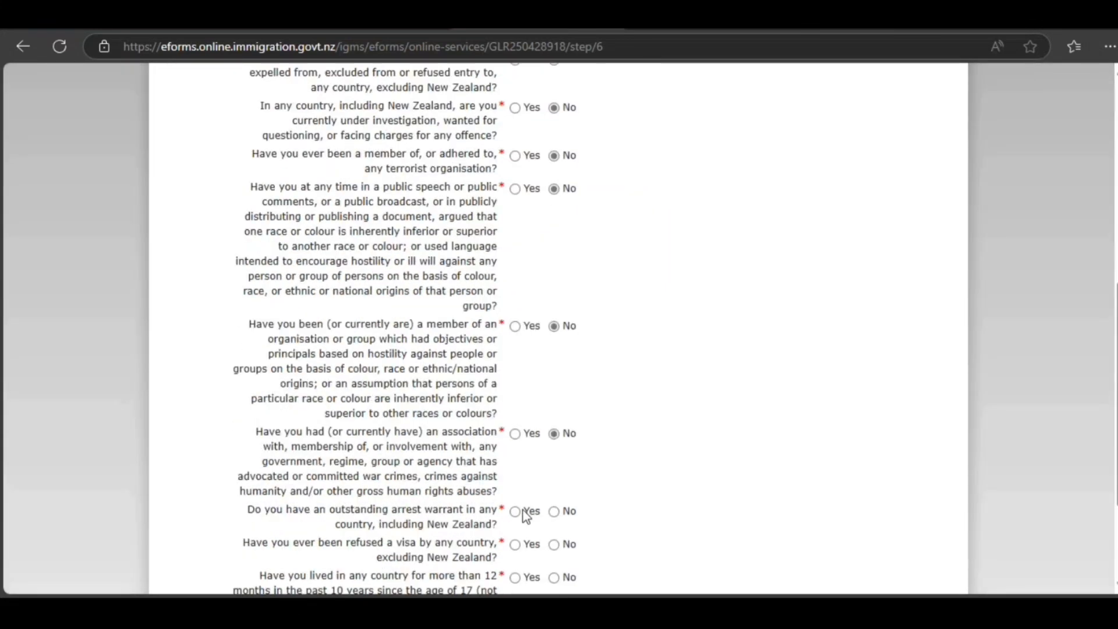
{"action": "left_click", "coordinate": [554, 401]}
{"action": "left_click", "coordinate": [553, 434]}
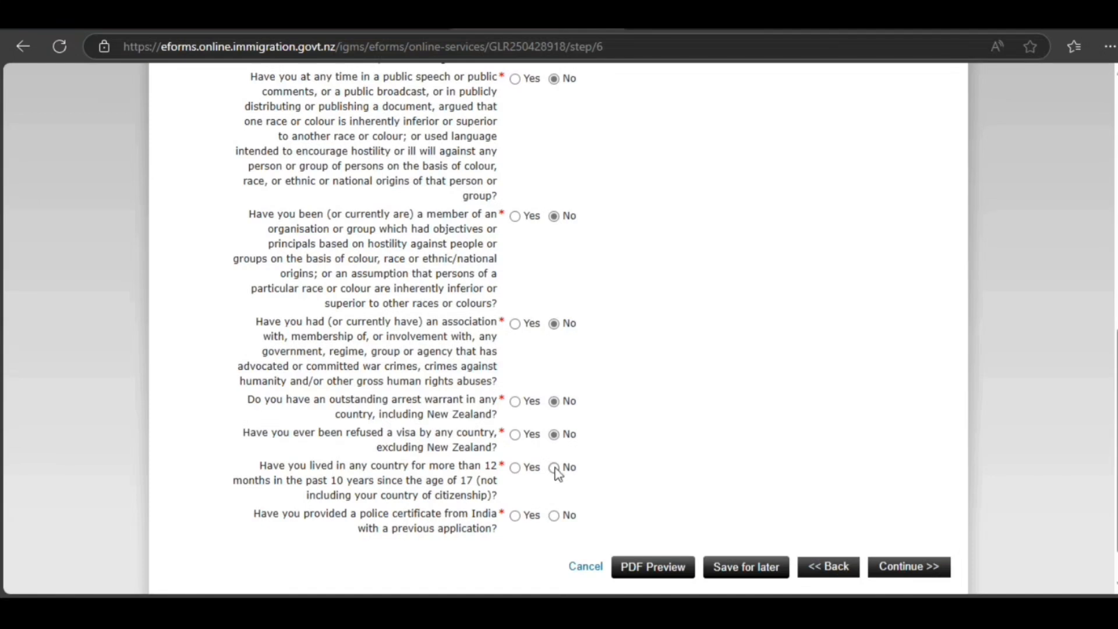
{"action": "left_click", "coordinate": [553, 468]}
{"action": "left_click", "coordinate": [554, 515]}
{"action": "left_click", "coordinate": [885, 568]}
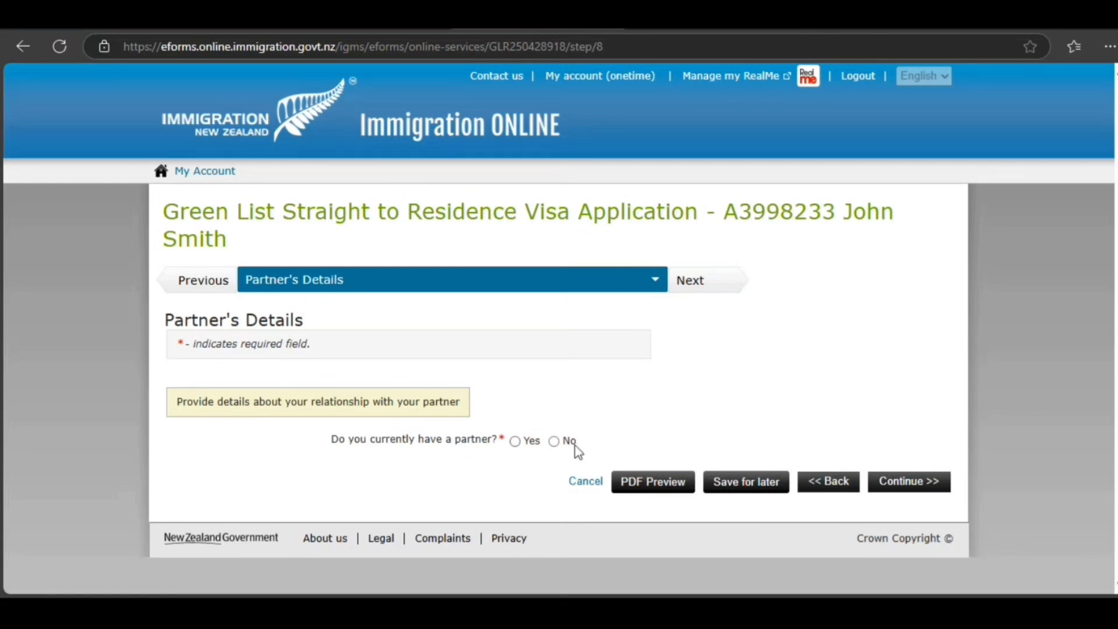
Answer No to having a current partner, dismiss the Form Processing notice, and continue
{"action": "left_click", "coordinate": [554, 441]}
{"action": "left_click", "coordinate": [888, 487]}
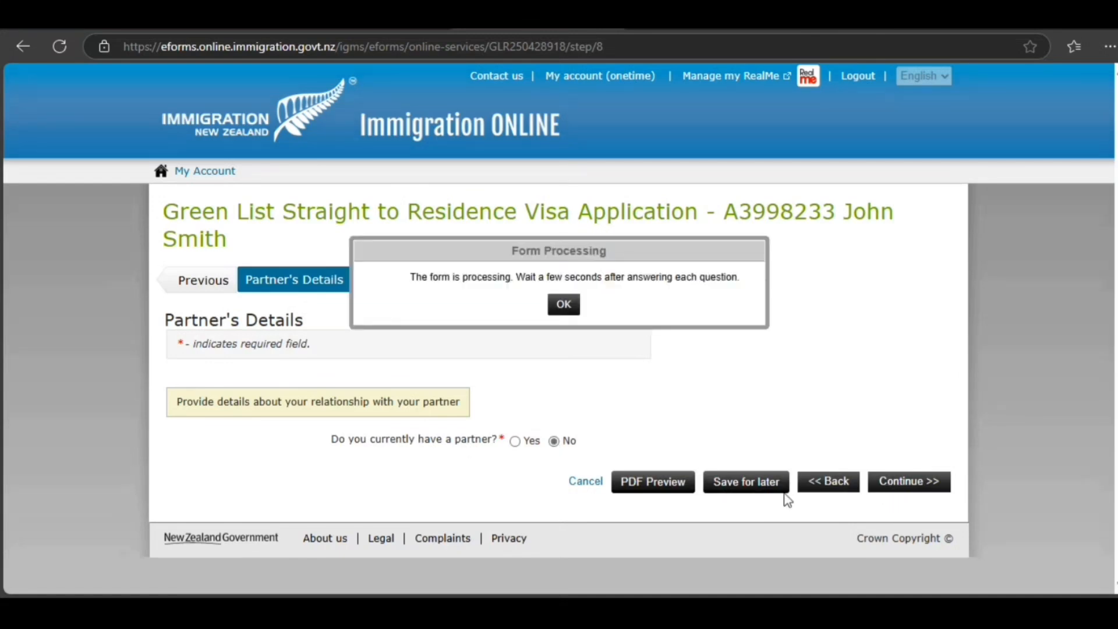
{"action": "left_click", "coordinate": [563, 305]}
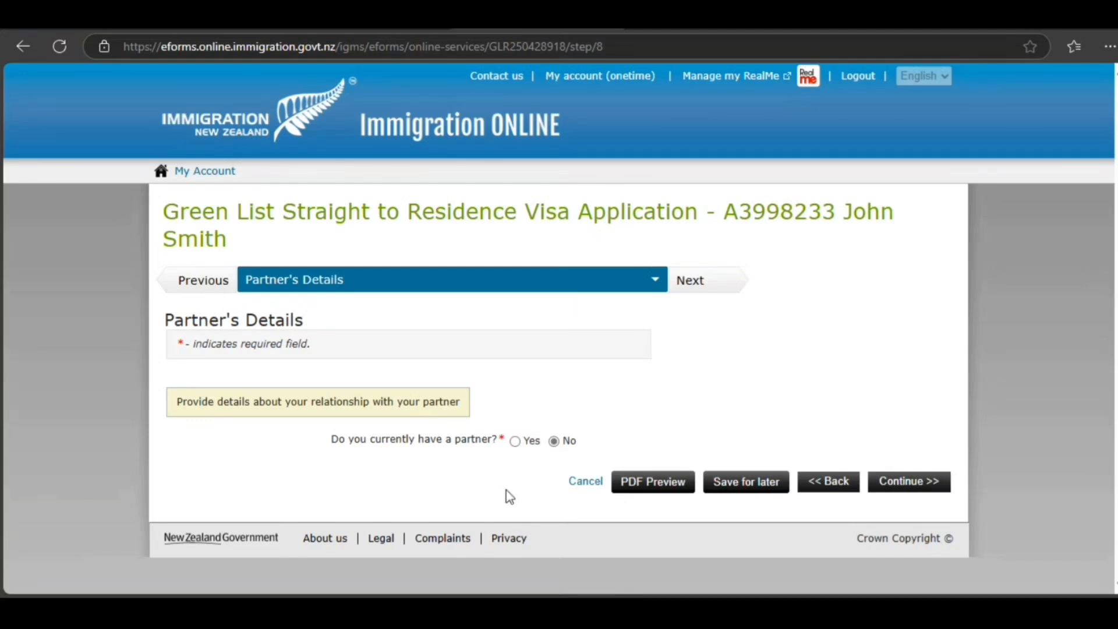
{"action": "left_click", "coordinate": [879, 481]}
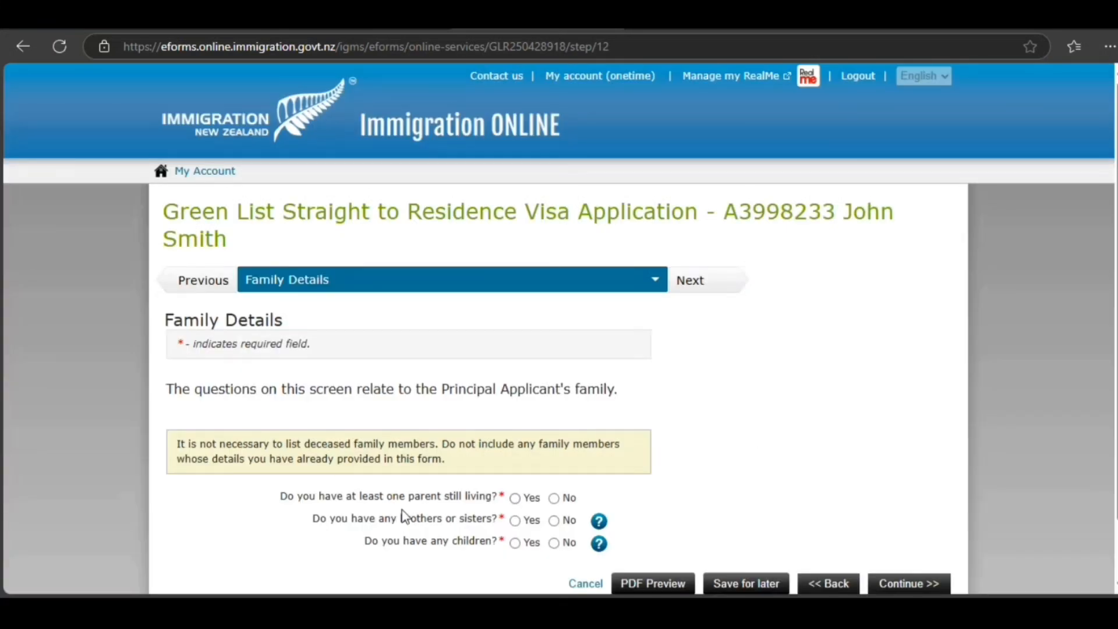
Answer Yes to a living parent and No to brothers or sisters and children
{"action": "left_click", "coordinate": [516, 499]}
{"action": "scroll", "coordinate": [516, 509], "scroll_direction": "down", "scroll_amount": 2}
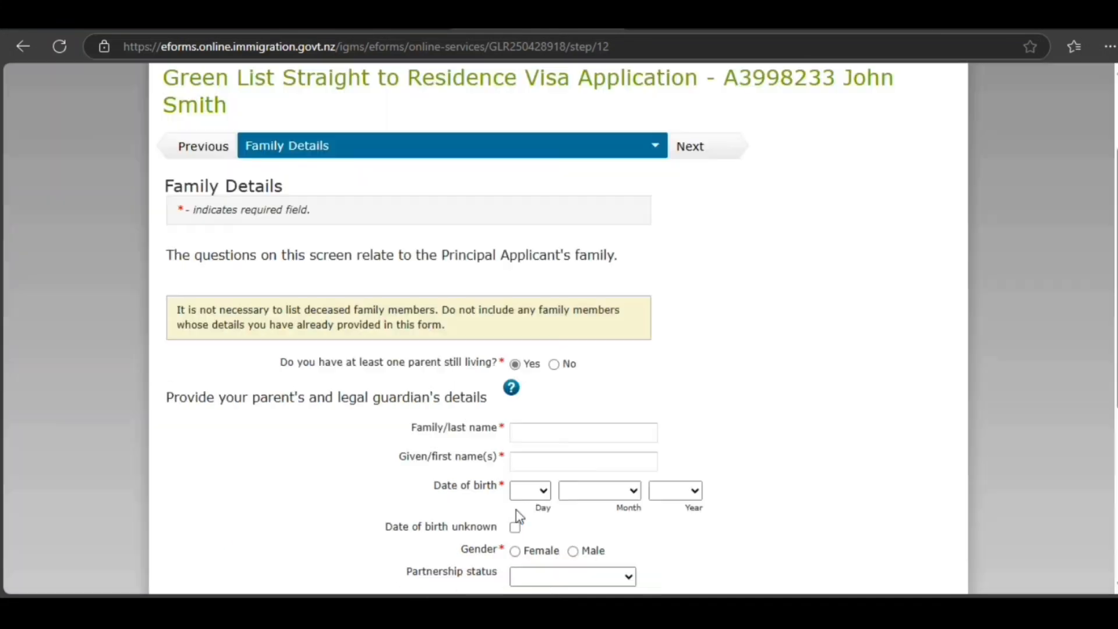
{"action": "scroll", "coordinate": [516, 509], "scroll_direction": "down", "scroll_amount": 5}
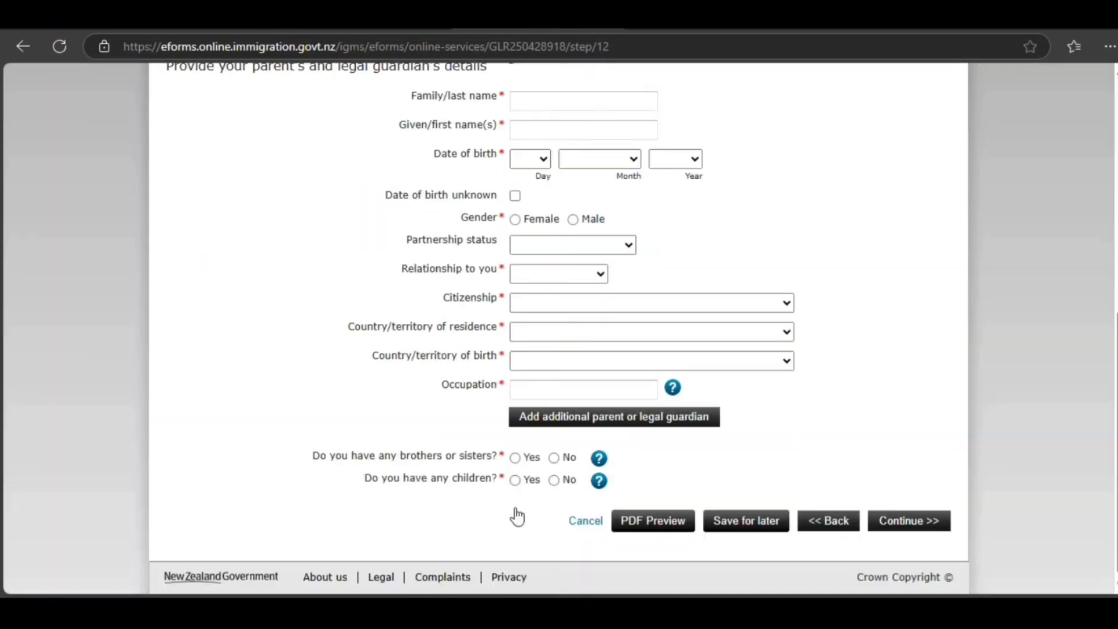
{"action": "left_click", "coordinate": [553, 456]}
{"action": "left_click", "coordinate": [554, 478]}
{"action": "scroll", "coordinate": [452, 483], "scroll_direction": "up", "scroll_amount": 4}
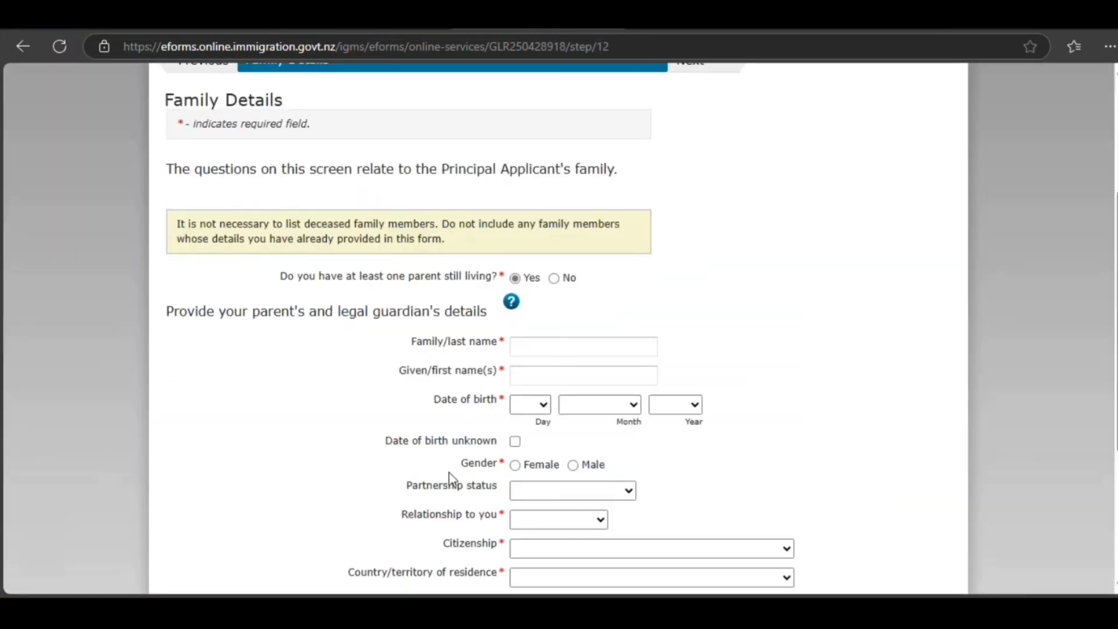
{"action": "scroll", "coordinate": [457, 460], "scroll_direction": "down", "scroll_amount": 4}
{"action": "scroll", "coordinate": [462, 439], "scroll_direction": "up", "scroll_amount": 3}
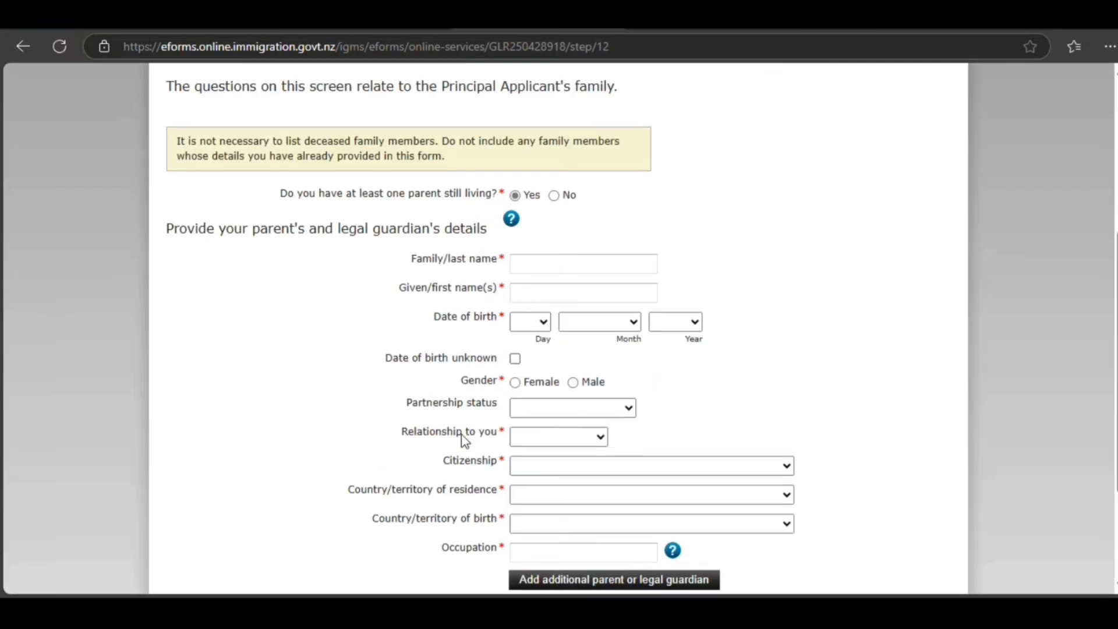
{"action": "left_click", "coordinate": [523, 263]}
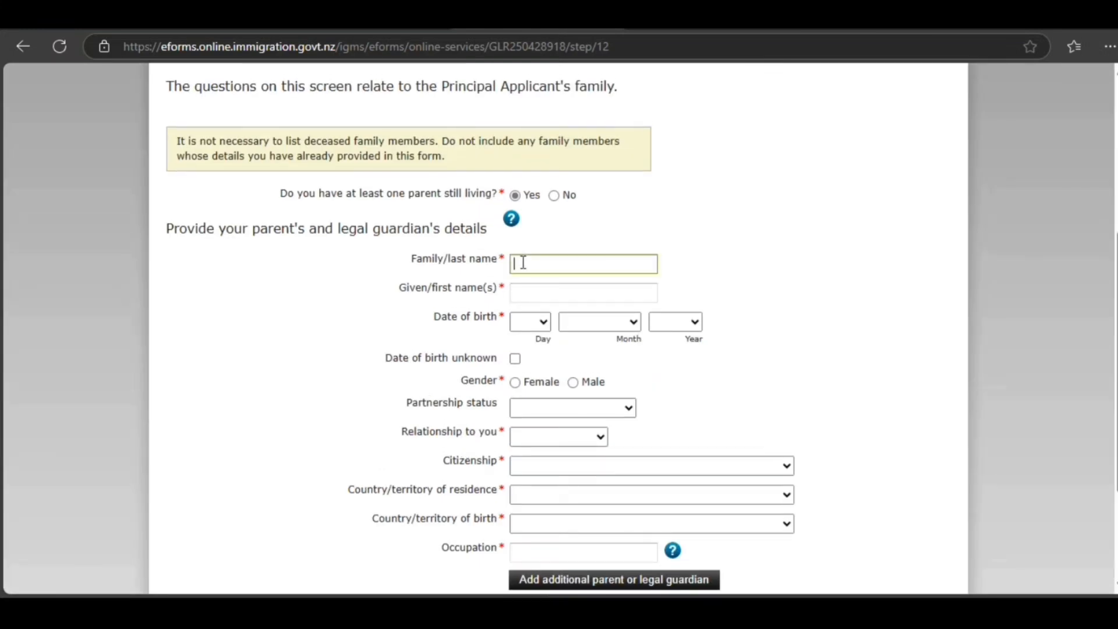
{"action": "type", "text": "Smith"}
{"action": "key", "text": "Tab"}
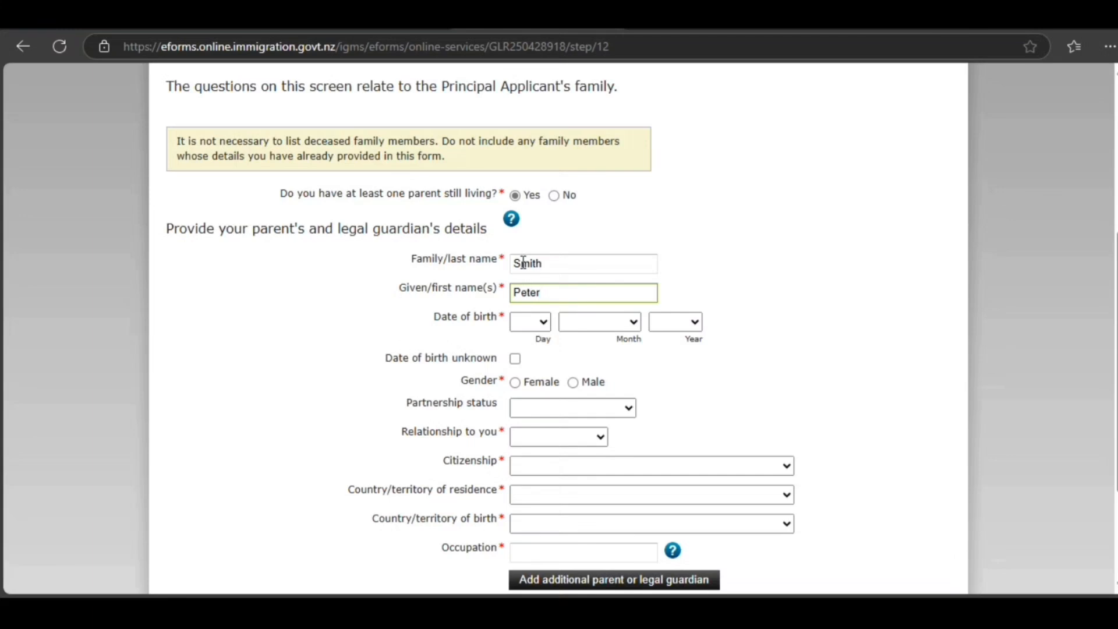
{"action": "key", "text": "Tab"}
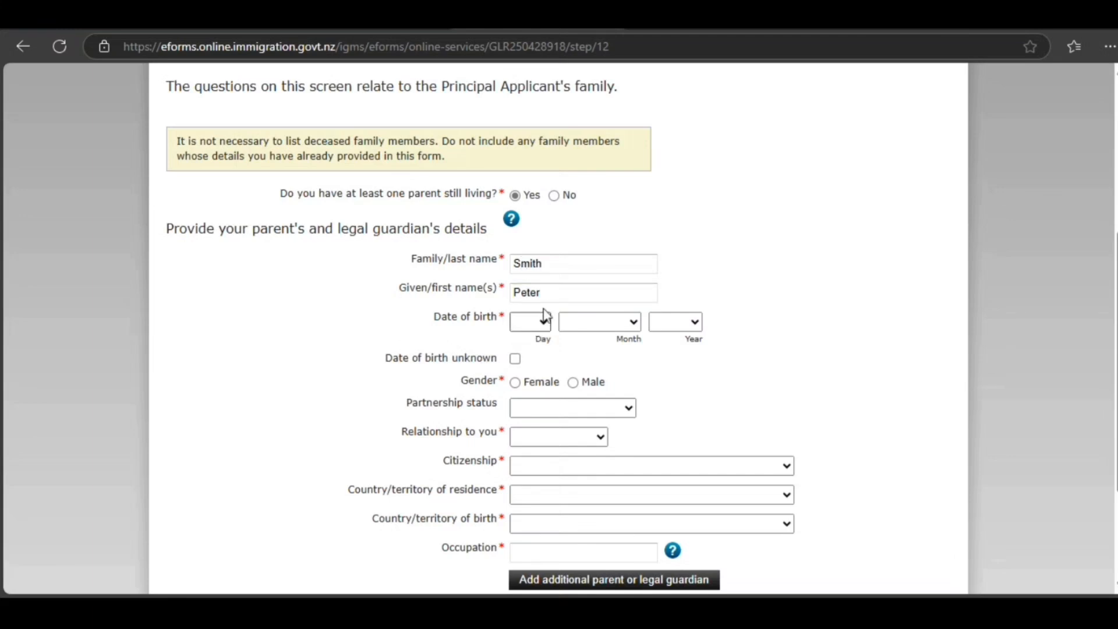
{"action": "type", "text": "28"}
{"action": "key", "text": "Tab"}
{"action": "type", "text": "j"}
{"action": "left_click", "coordinate": [680, 334]}
{"action": "type", "text": "1970"}
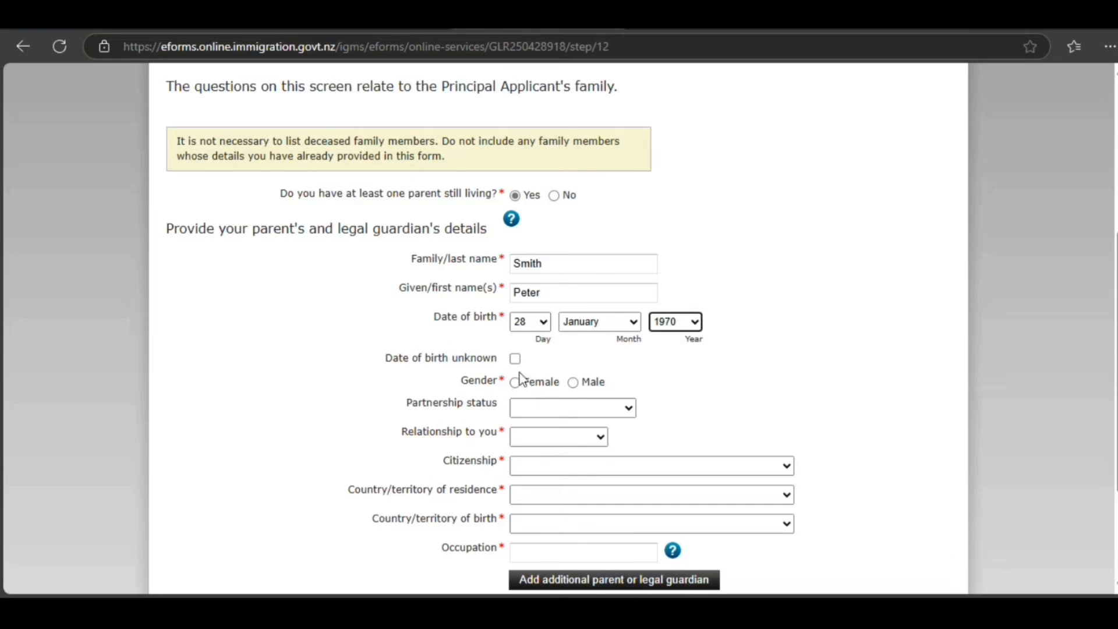
{"action": "left_click", "coordinate": [573, 383]}
{"action": "left_click", "coordinate": [566, 415]}
{"action": "left_click", "coordinate": [534, 480]}
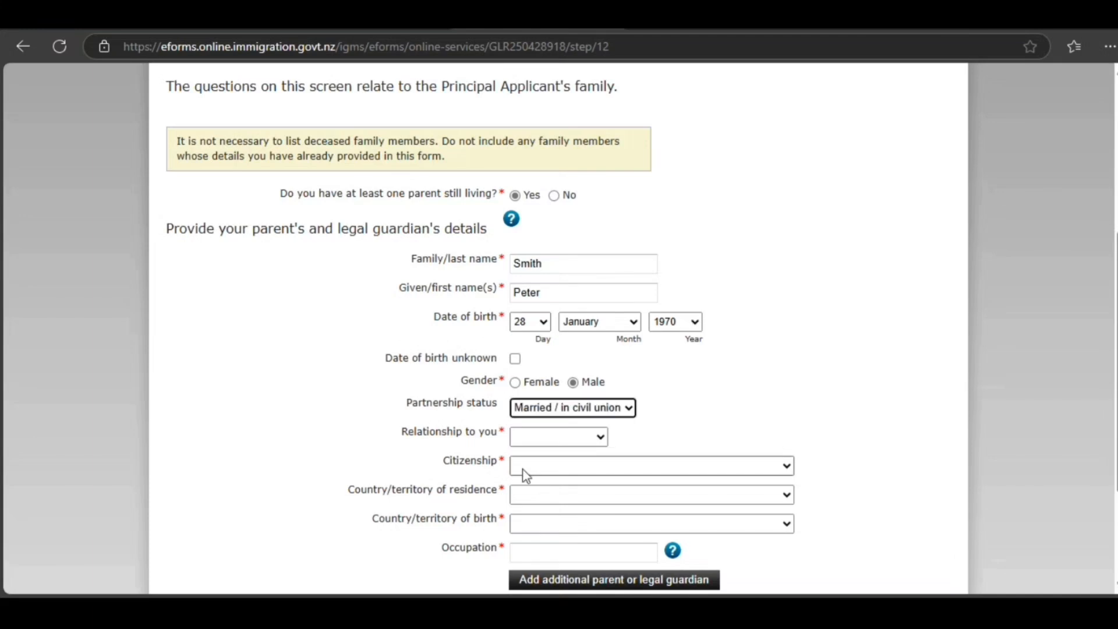
{"action": "left_click", "coordinate": [540, 443]}
{"action": "left_click", "coordinate": [553, 314]}
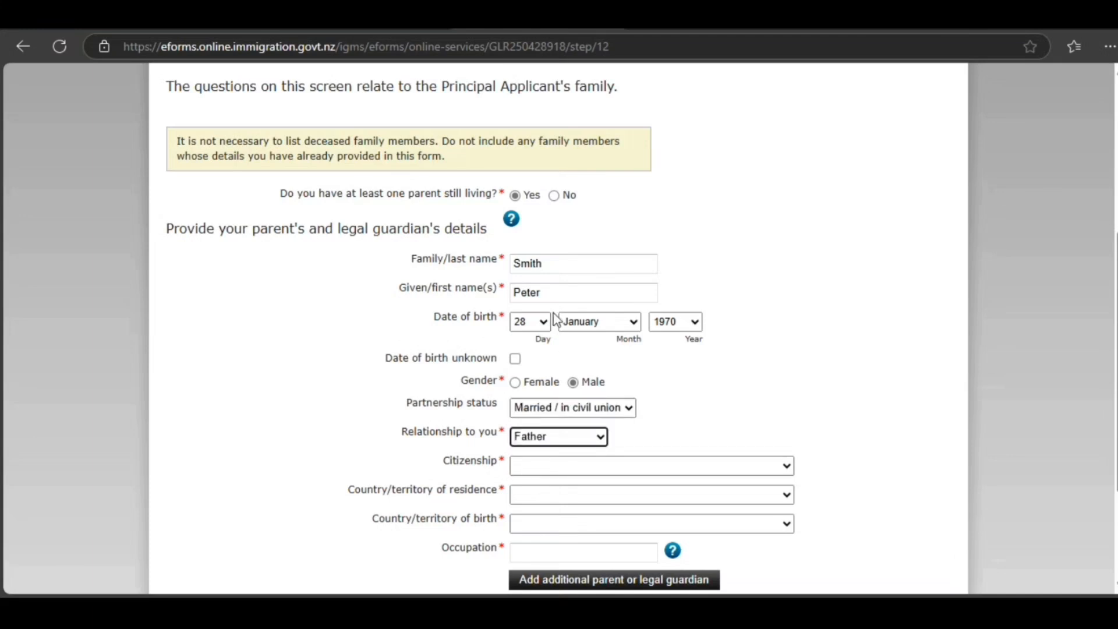
Set the father's citizenship and residence to India, occupation 'retired', and submit the family details
{"action": "left_click", "coordinate": [543, 466]}
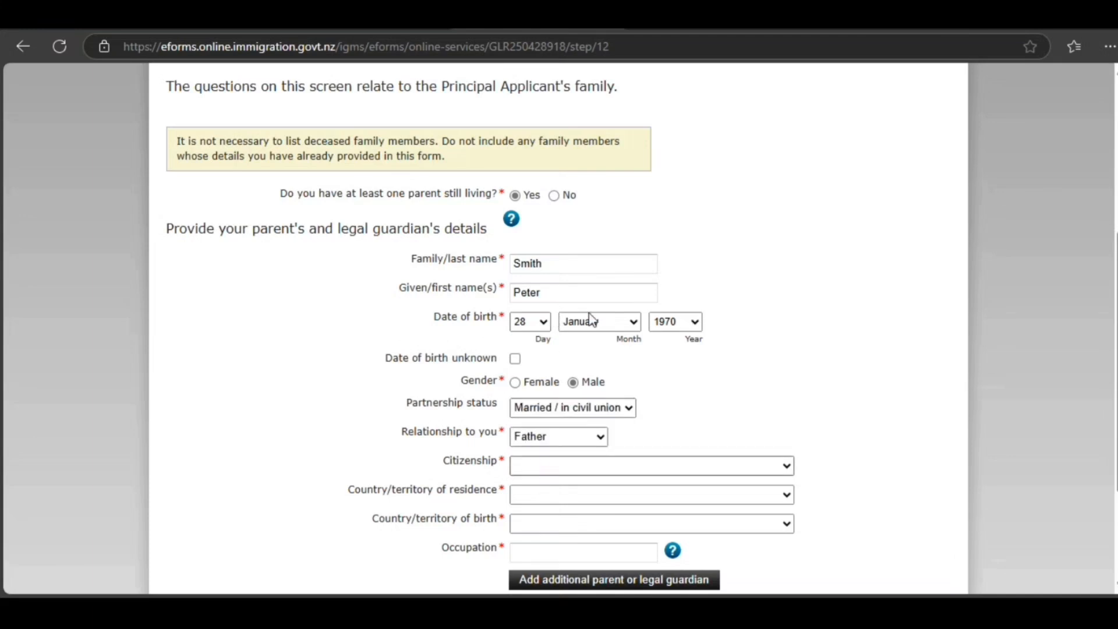
{"action": "type", "text": "indo"}
{"action": "left_click", "coordinate": [564, 417]}
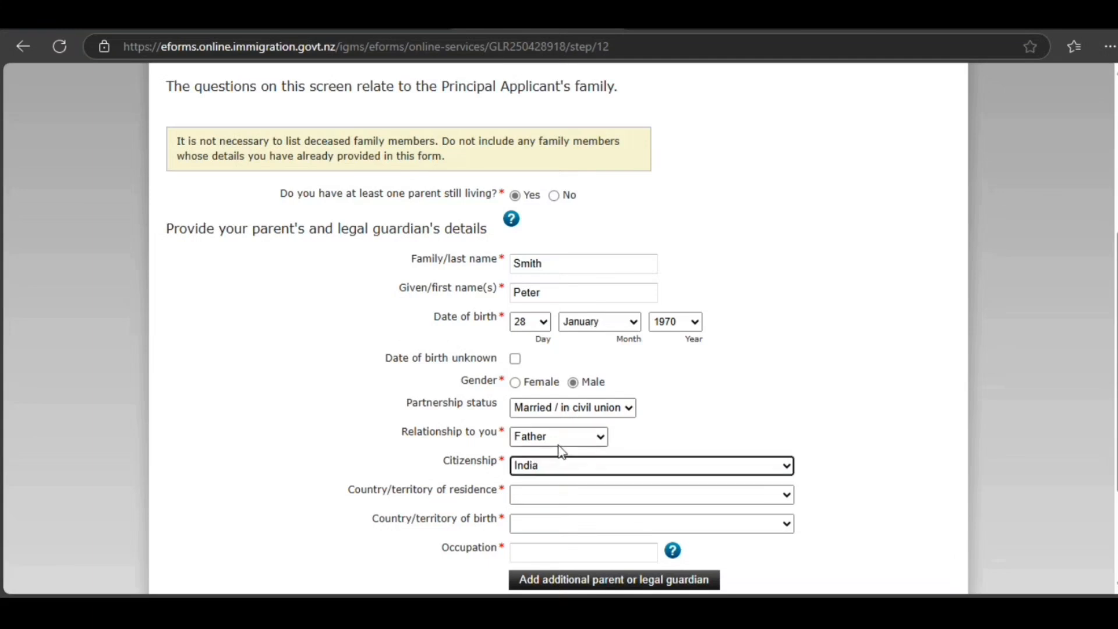
{"action": "left_click", "coordinate": [548, 492]}
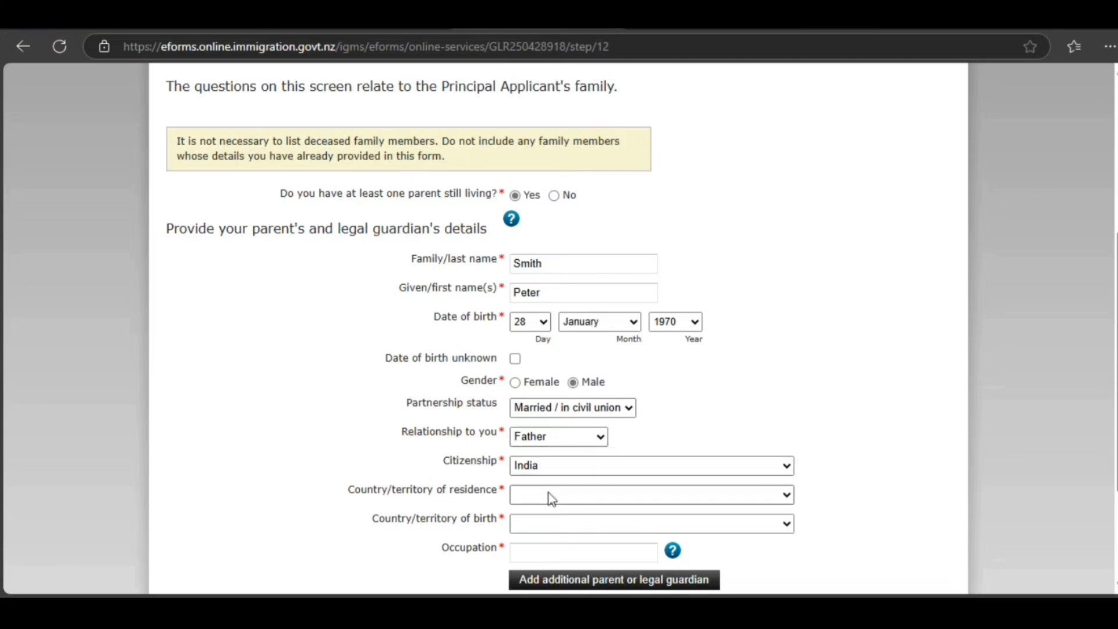
{"action": "left_click", "coordinate": [592, 398]}
{"action": "type", "text": "india"}
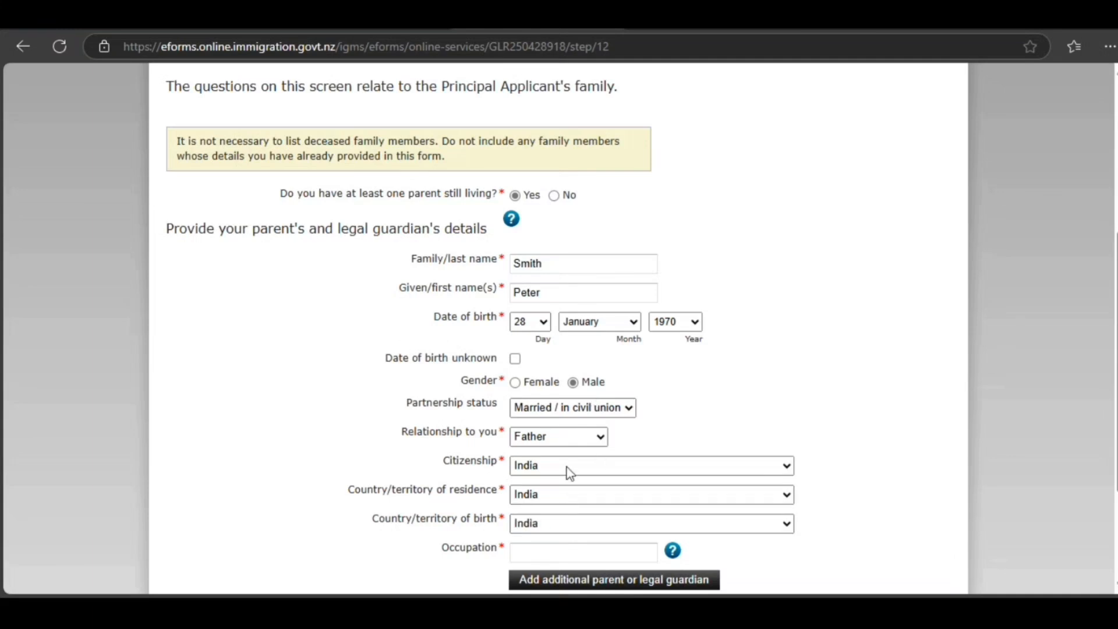
{"action": "left_click", "coordinate": [578, 556]}
{"action": "scroll", "coordinate": [564, 554], "scroll_direction": "down", "scroll_amount": 2}
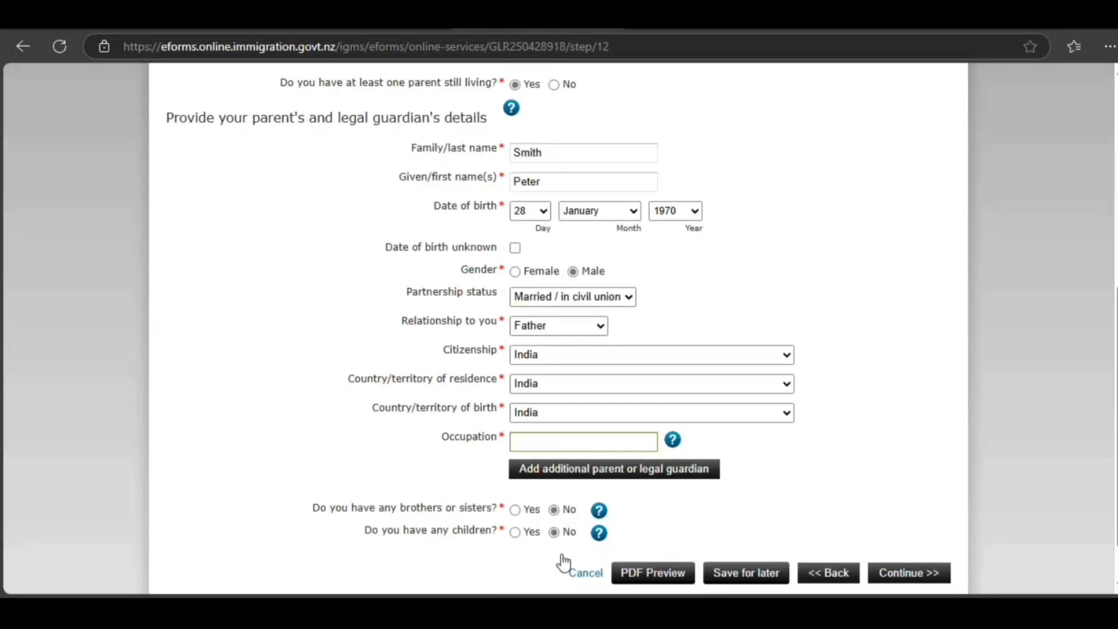
{"action": "scroll", "coordinate": [564, 563], "scroll_direction": "down", "scroll_amount": 1}
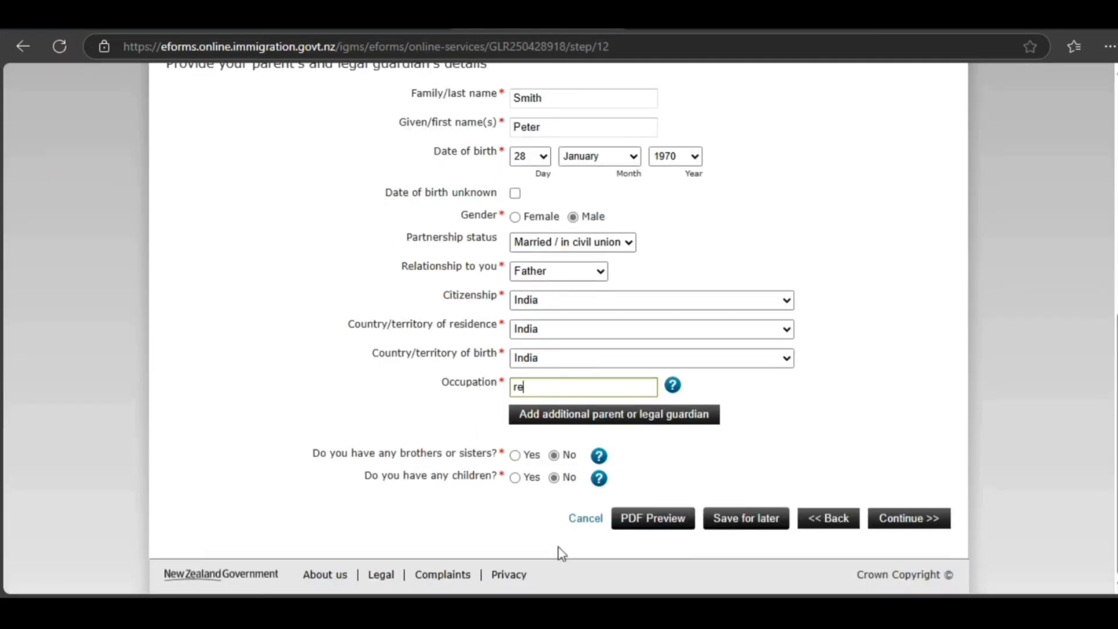
{"action": "type", "text": "retired"}
{"action": "left_click", "coordinate": [891, 519]}
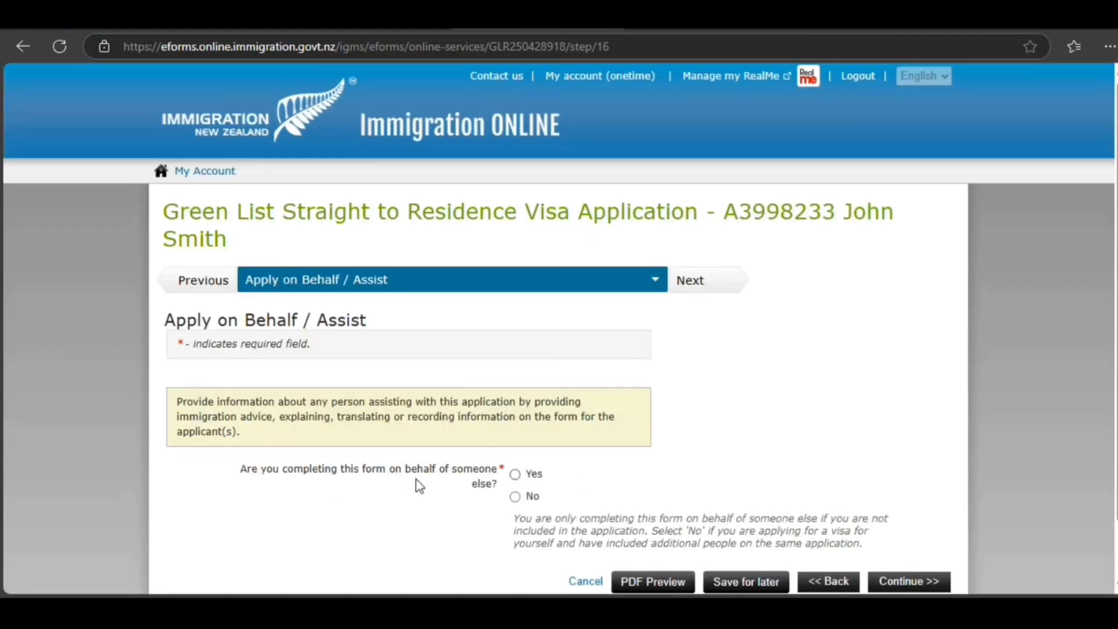
Answer No to both the apply-on-behalf and immigration-advice questions, then continue to Upload Documents
{"action": "left_click", "coordinate": [515, 496]}
{"action": "scroll", "coordinate": [413, 505], "scroll_direction": "down", "scroll_amount": 1}
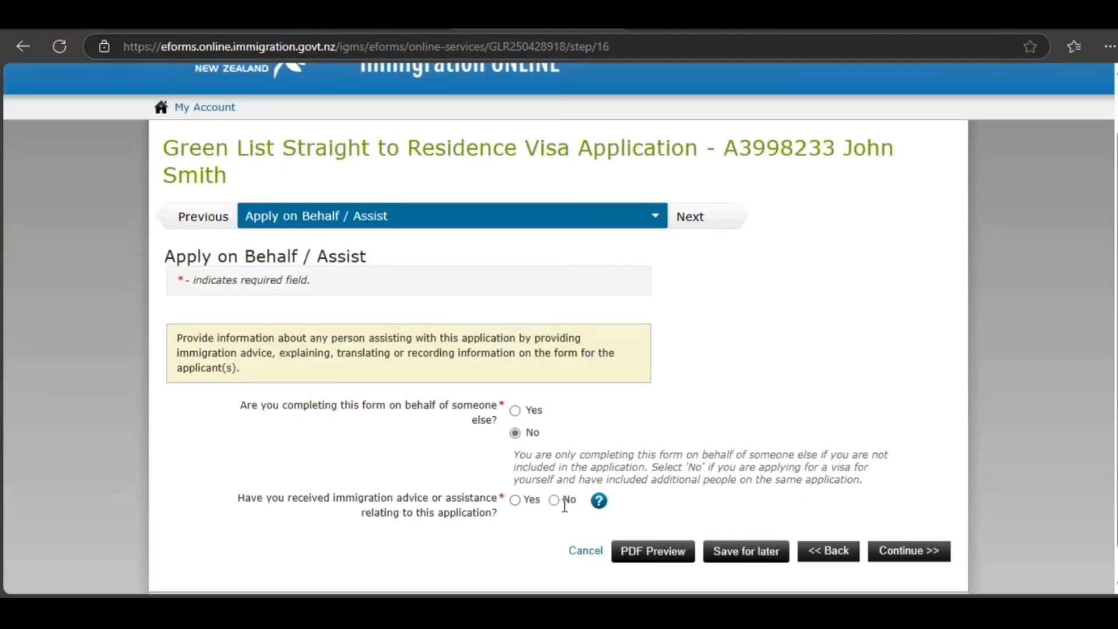
{"action": "left_click", "coordinate": [919, 559]}
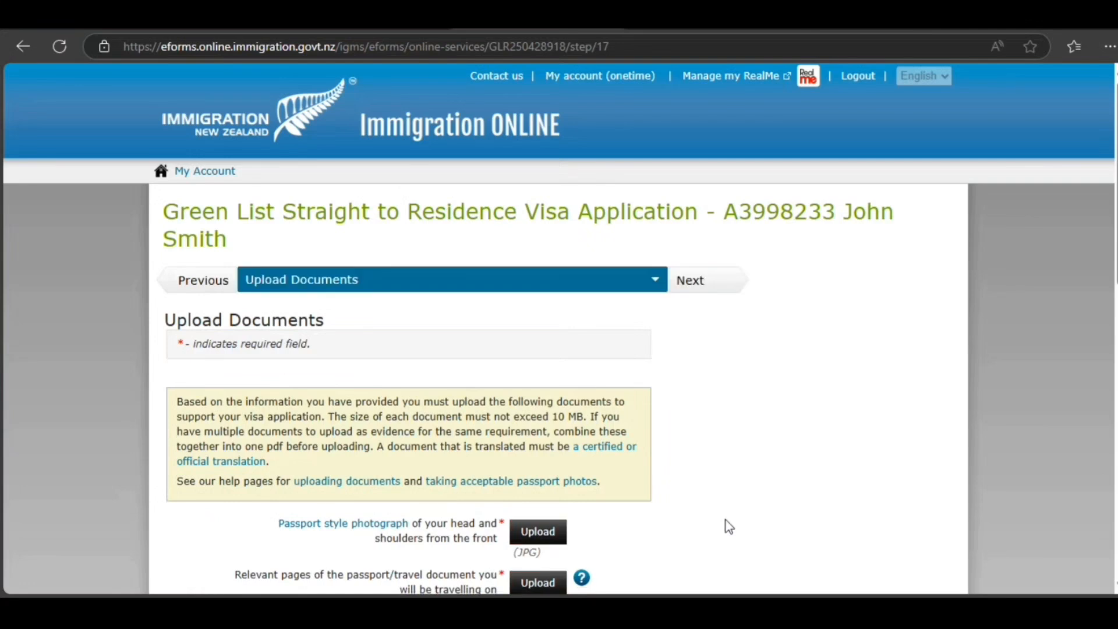
Scroll through the required documents list, past passport photo, job offer and English test results, to the India police certificate
{"action": "scroll", "coordinate": [661, 487], "scroll_direction": "down", "scroll_amount": 4}
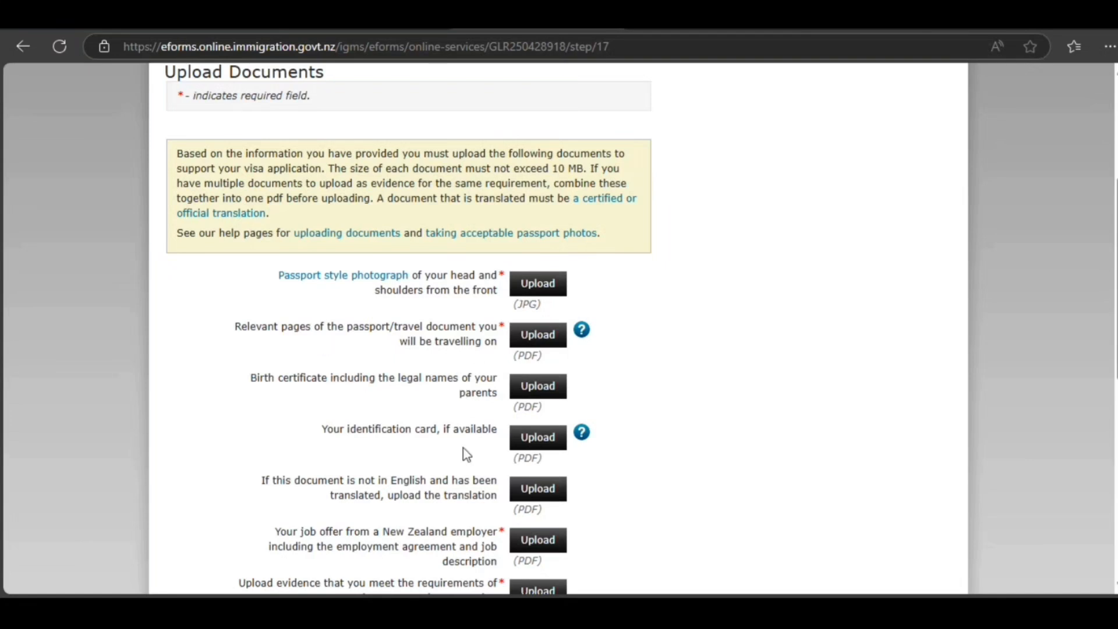
{"action": "scroll", "coordinate": [474, 462], "scroll_direction": "down", "scroll_amount": 3}
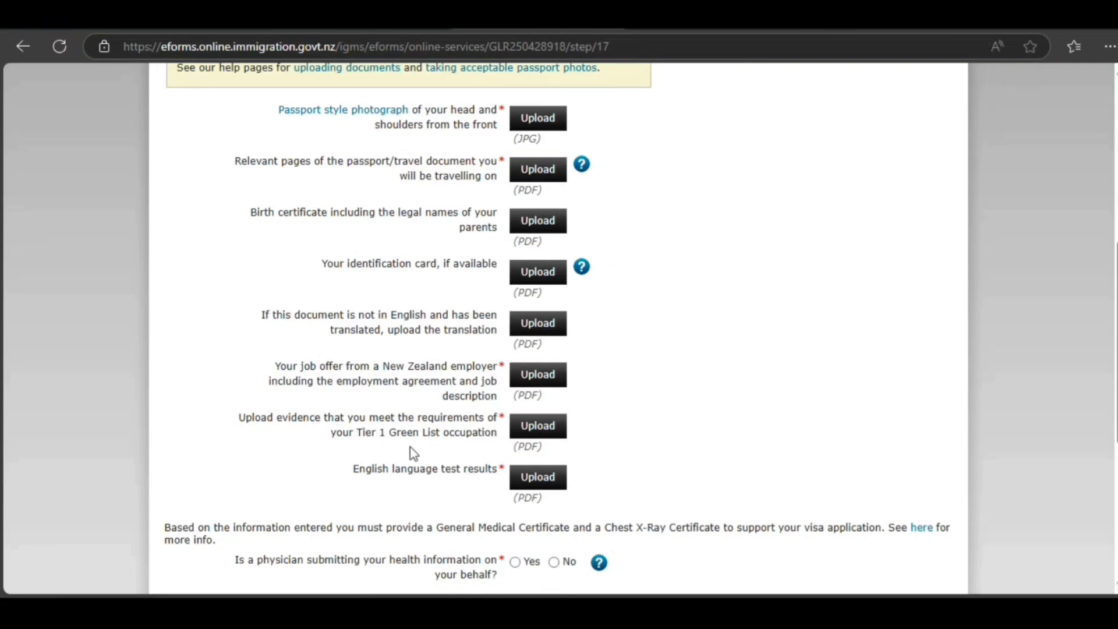
{"action": "scroll", "coordinate": [405, 491], "scroll_direction": "down", "scroll_amount": 3}
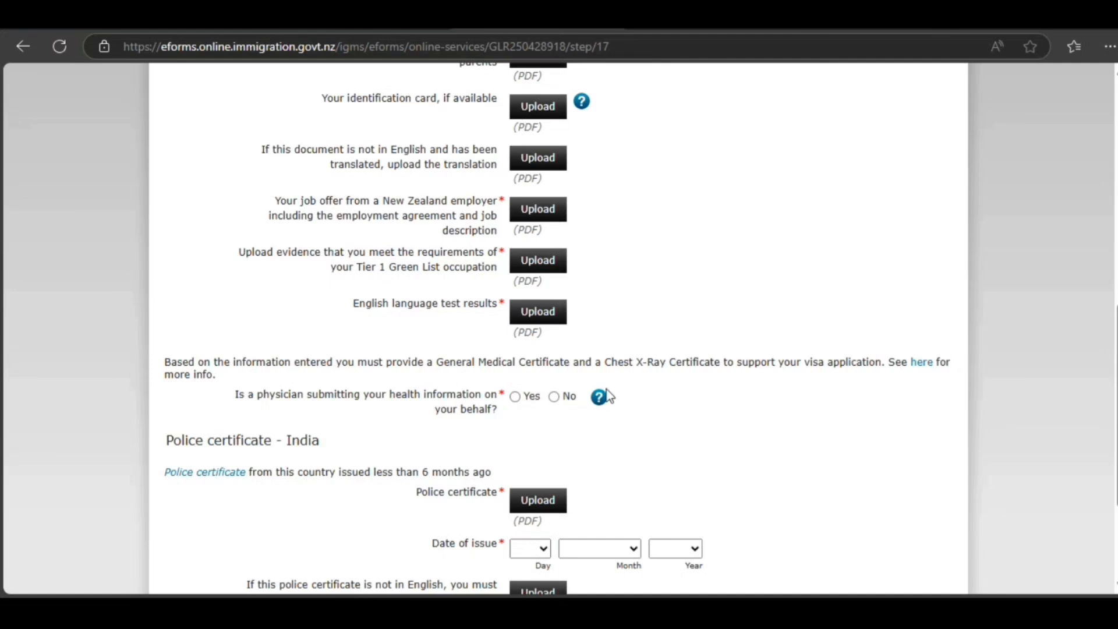
{"action": "scroll", "coordinate": [286, 401], "scroll_direction": "down", "scroll_amount": 3}
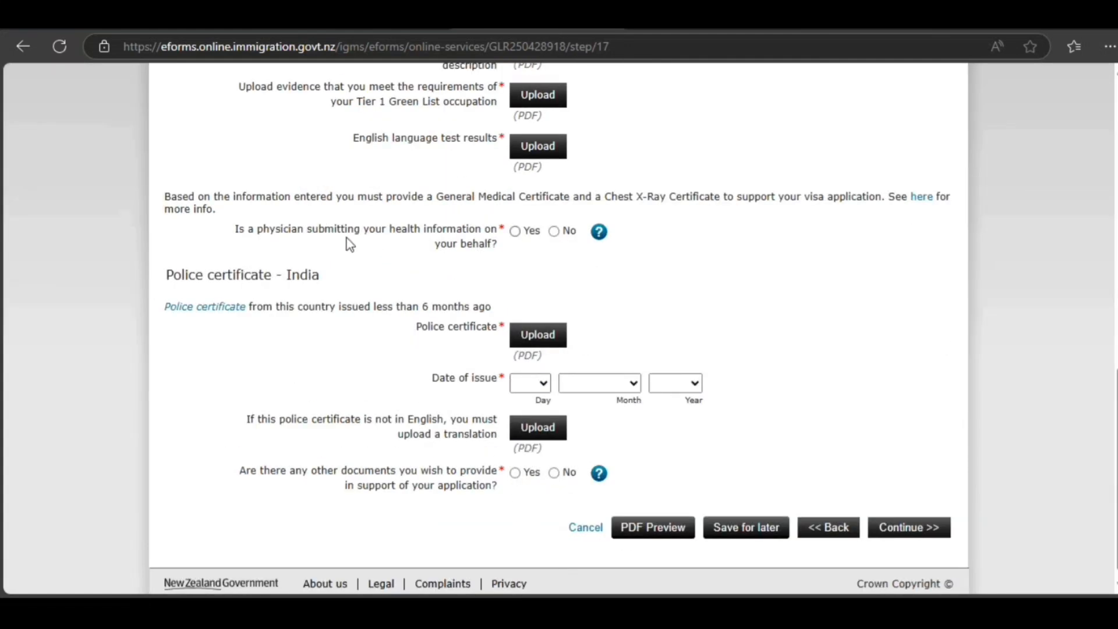
Confirm a physician submits the health information, with no eMedical reference code supplied
{"action": "left_click", "coordinate": [553, 231]}
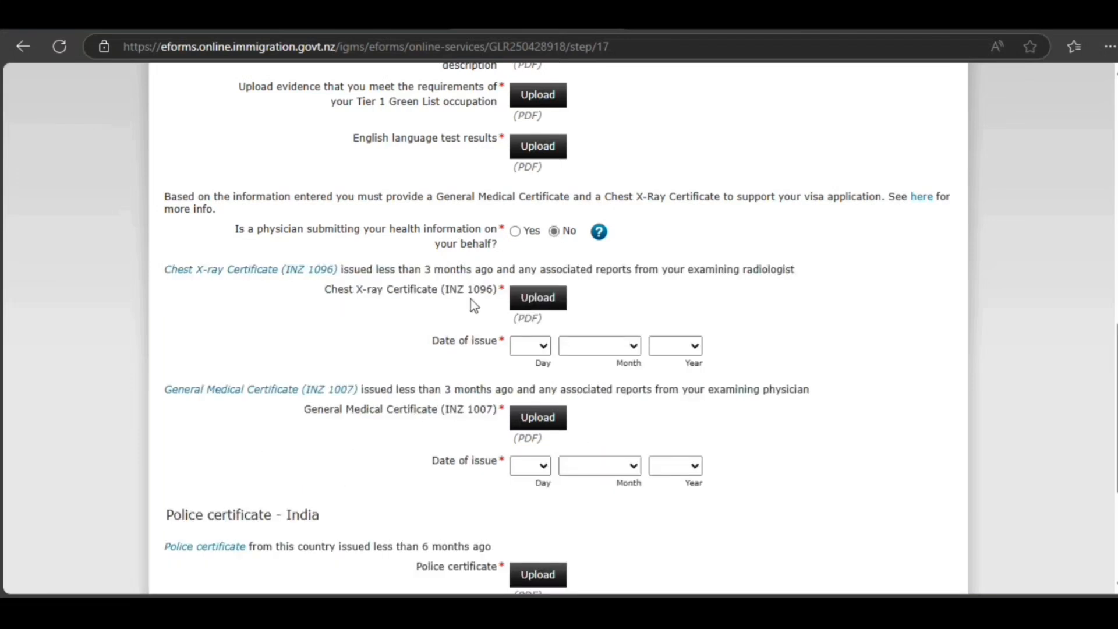
{"action": "left_click", "coordinate": [515, 231]}
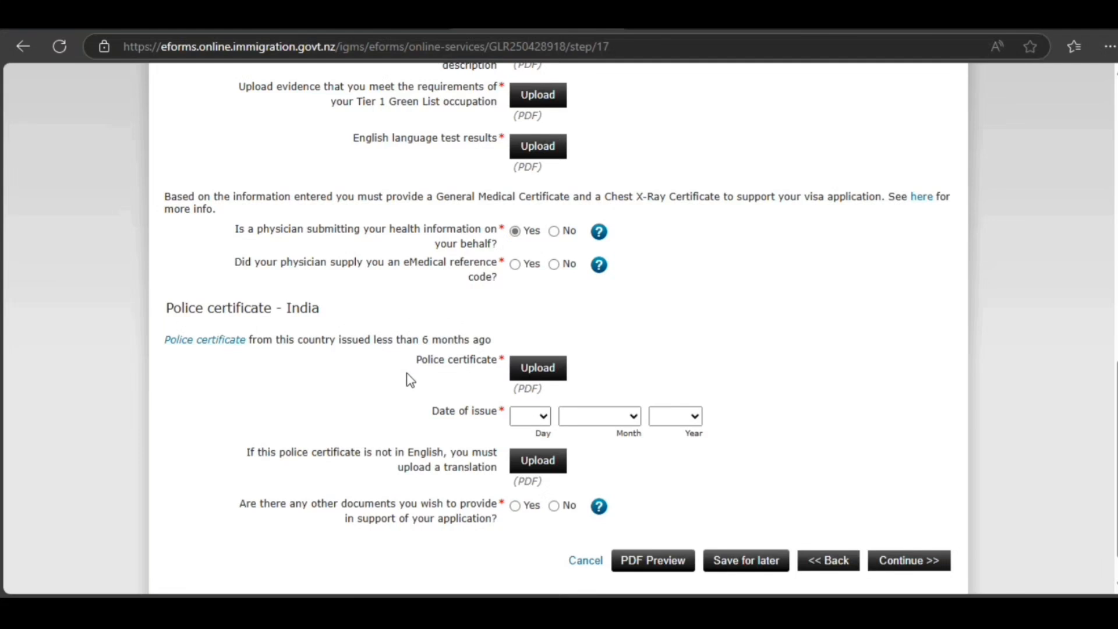
{"action": "scroll", "coordinate": [407, 378], "scroll_direction": "down", "scroll_amount": 1}
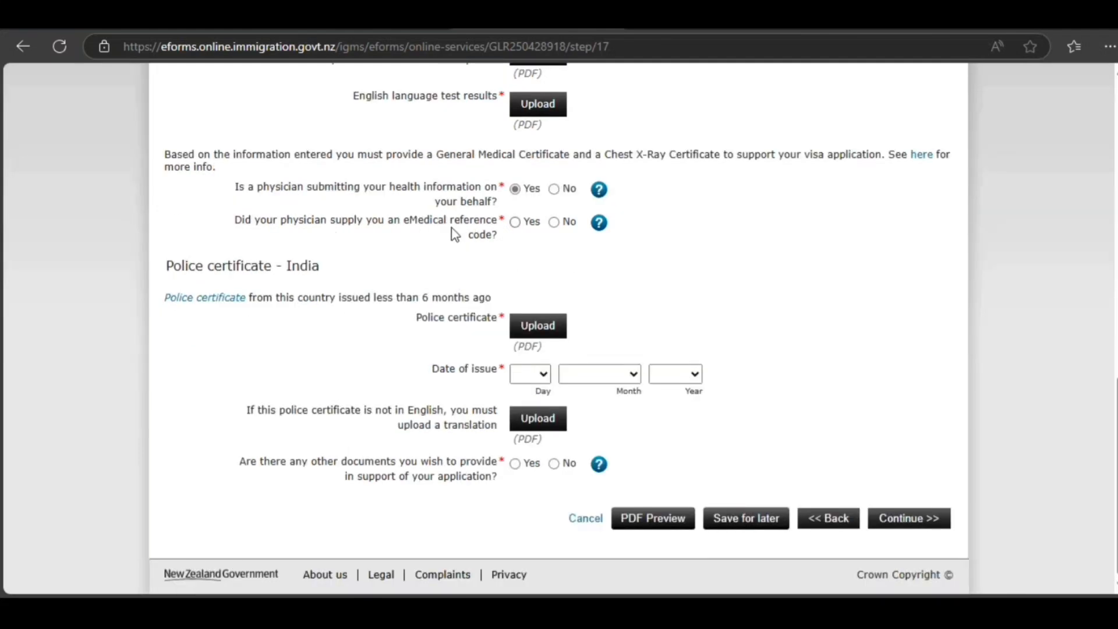
{"action": "left_click", "coordinate": [514, 223]}
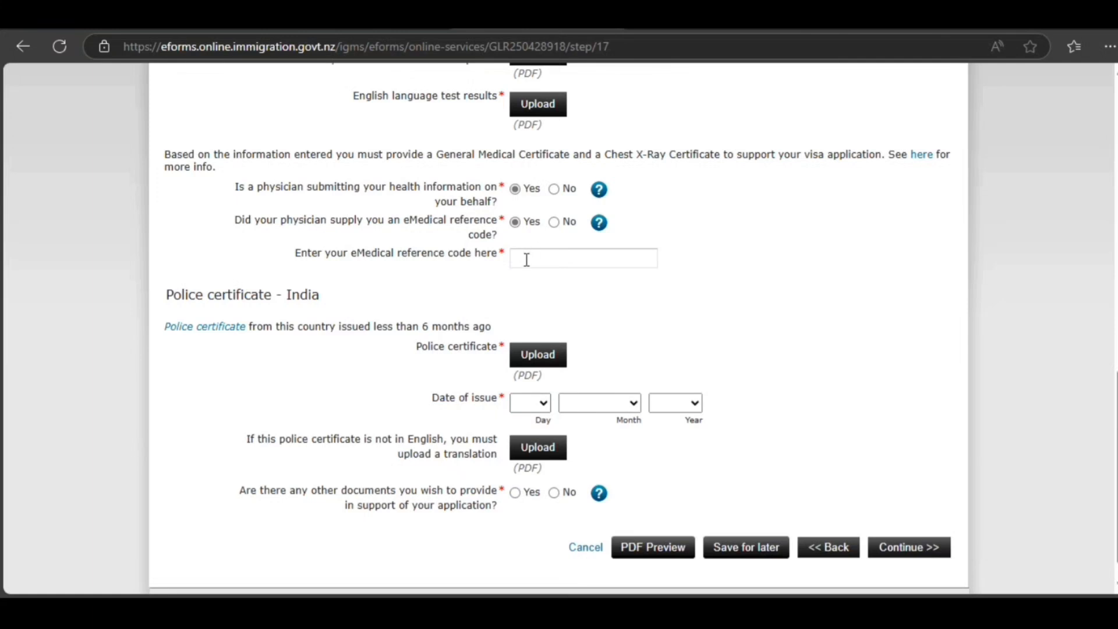
{"action": "left_click", "coordinate": [526, 259]}
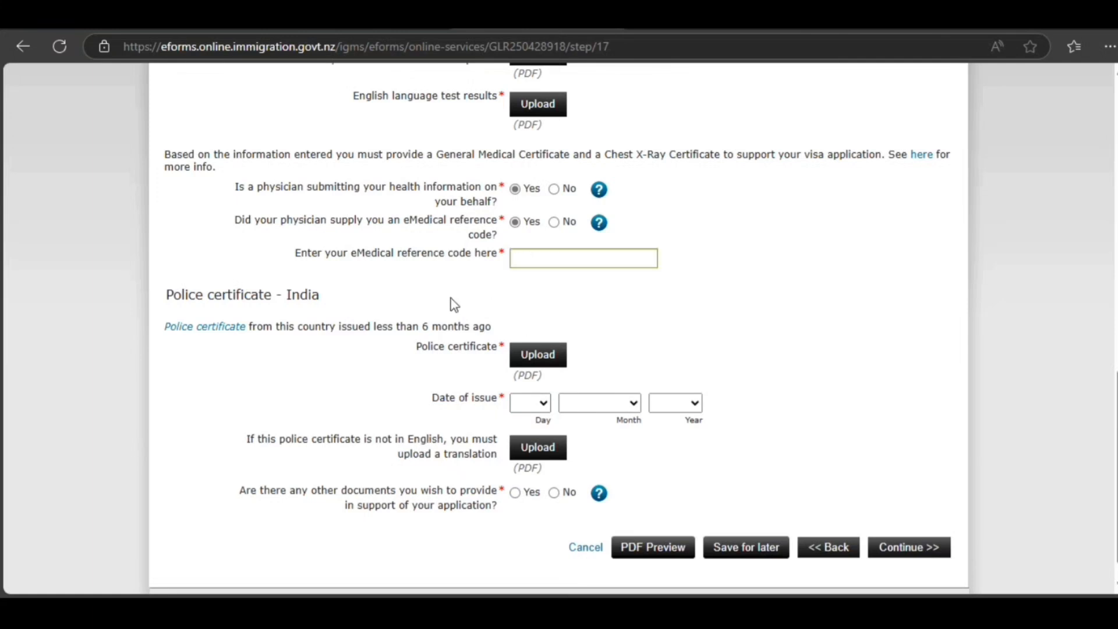
{"action": "left_click", "coordinate": [553, 222]}
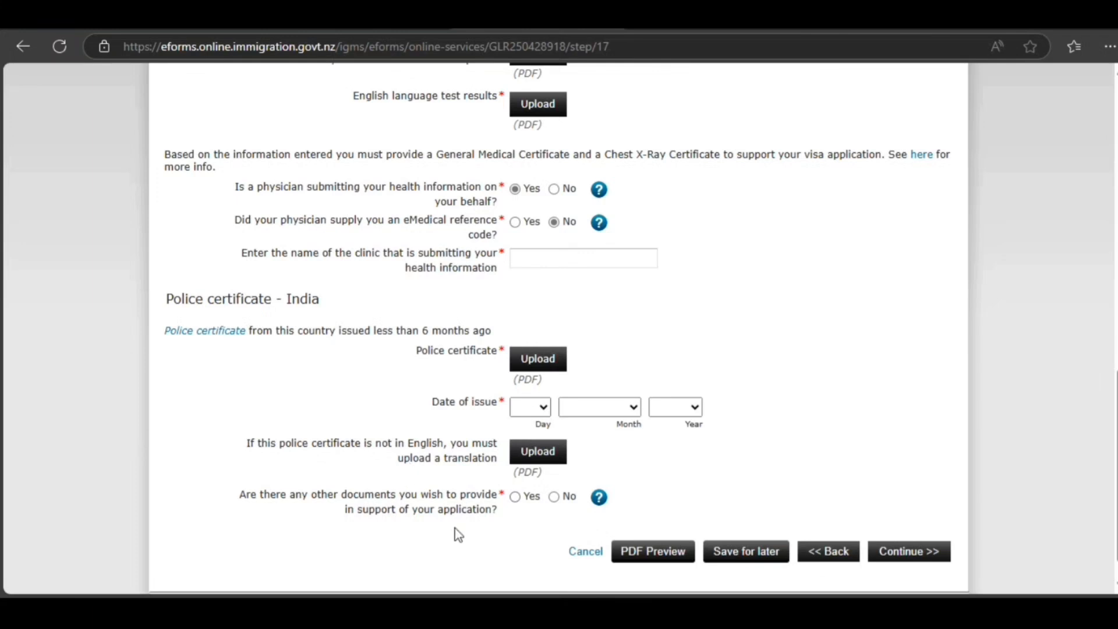
Answer Yes to providing other supporting documents, revealing the document type and upload fields
{"action": "left_click", "coordinate": [515, 496]}
{"action": "scroll", "coordinate": [392, 344], "scroll_direction": "down", "scroll_amount": 3}
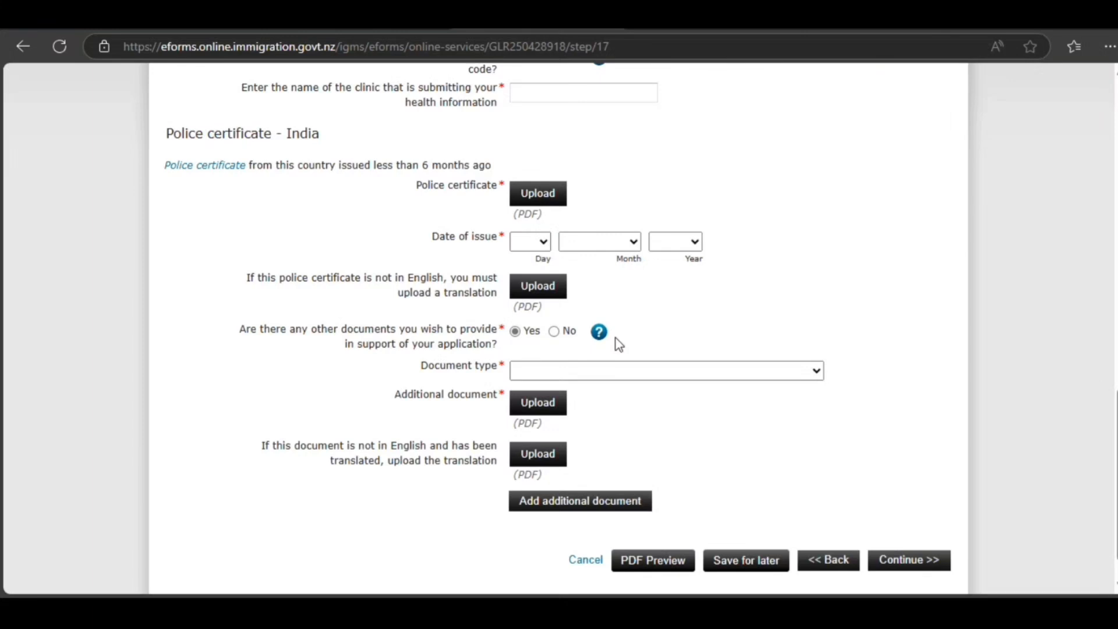
{"action": "mouse_move", "coordinate": [607, 339]}
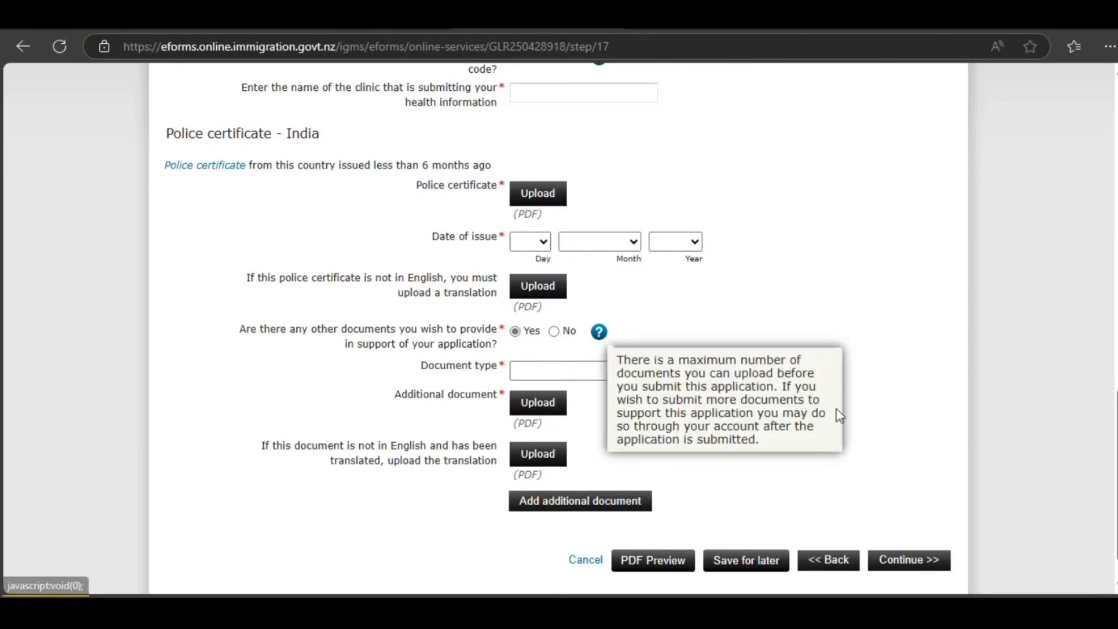